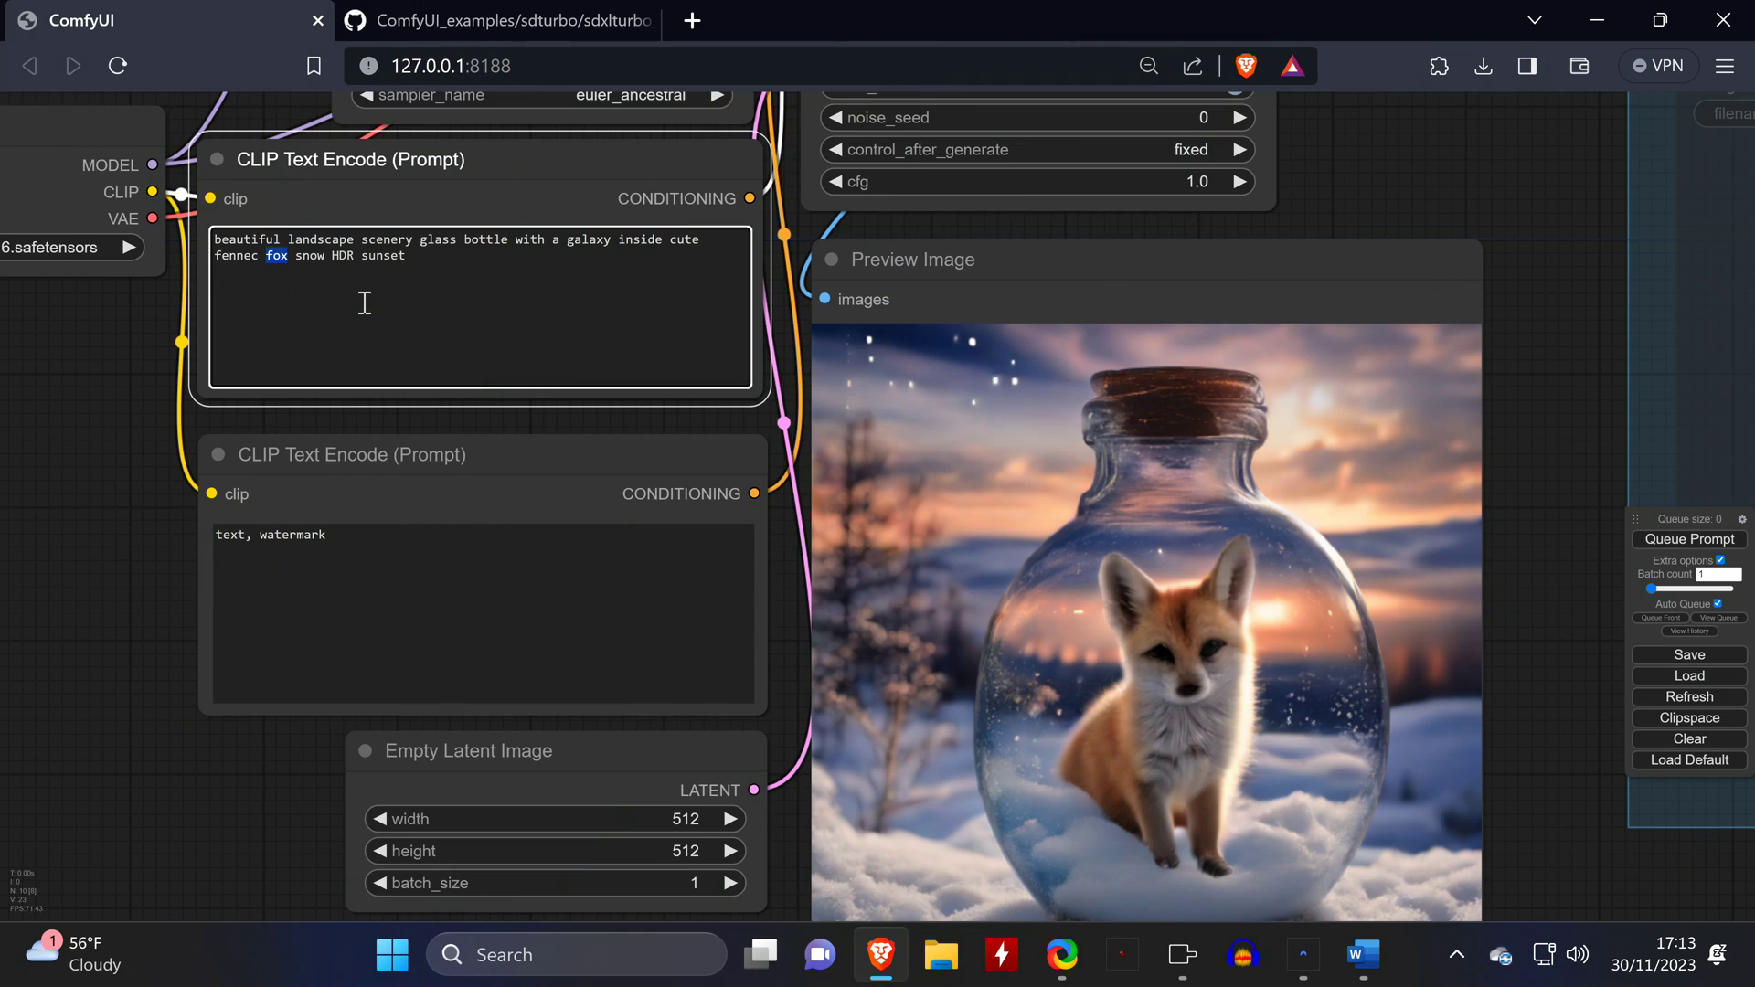
Change the positive prompt from a giraffe to a cute lizard humanoid so the preview regenerates
{"action": "type", "text": "giraffe"}
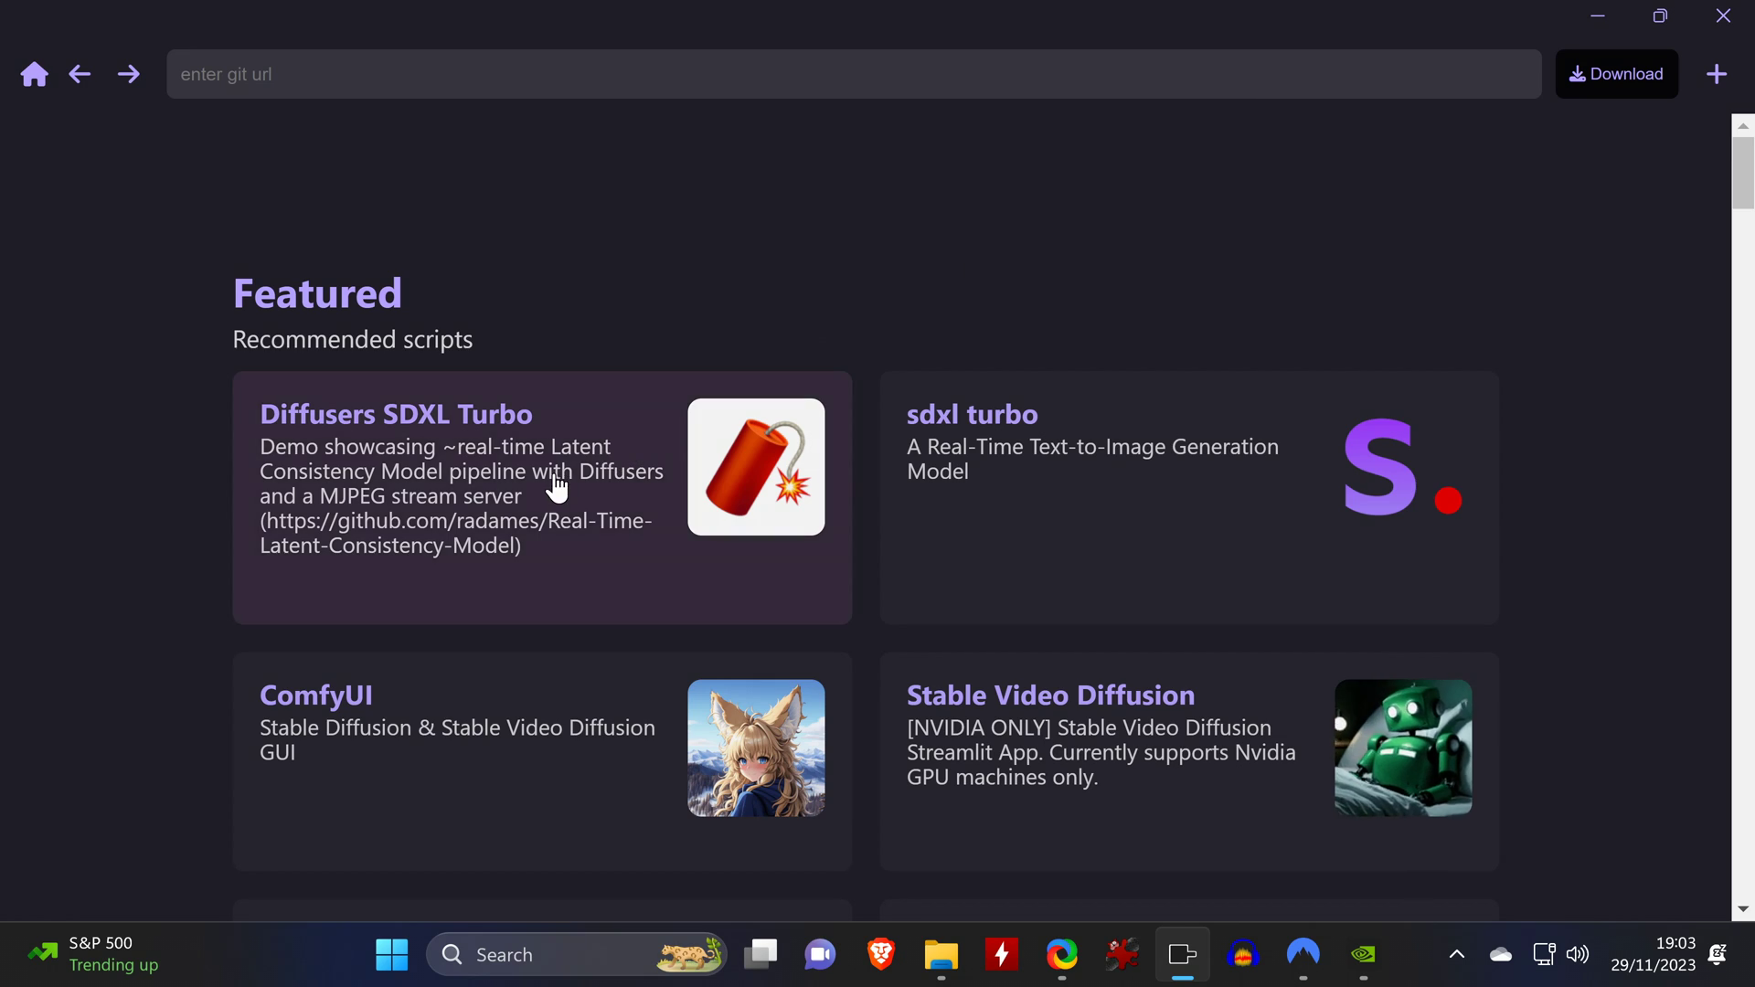
{"action": "left_click", "coordinate": [550, 484]}
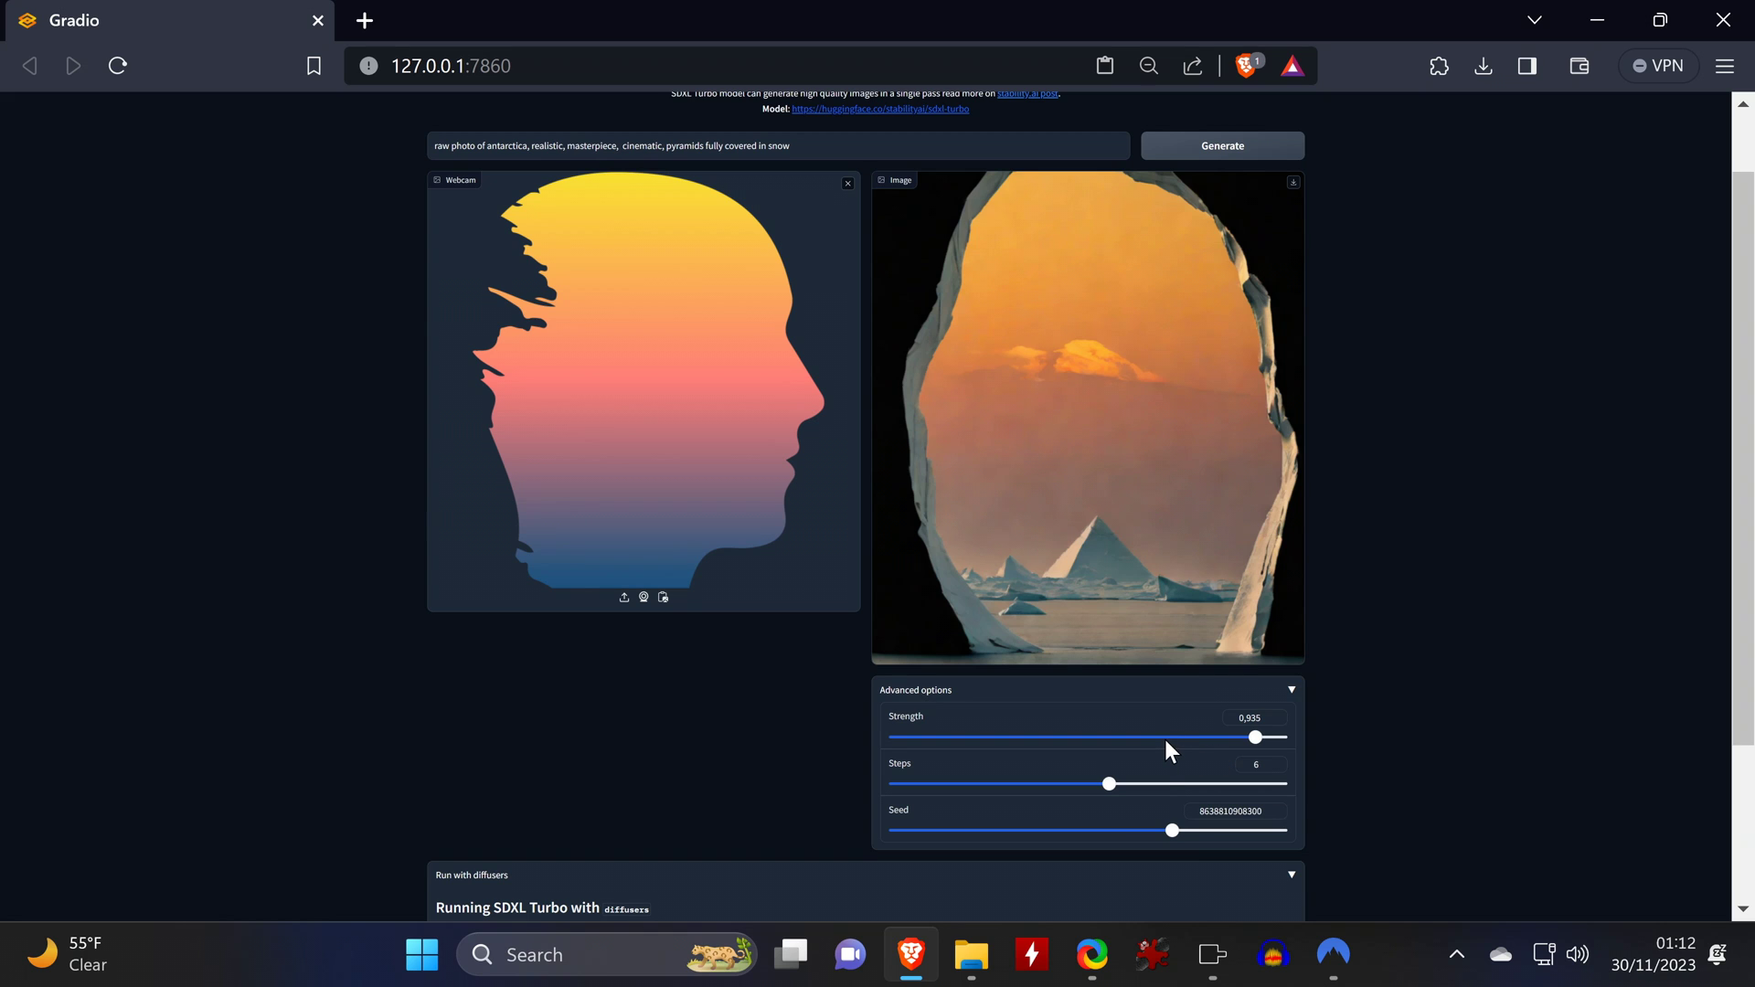
{"action": "left_click", "coordinate": [1159, 737]}
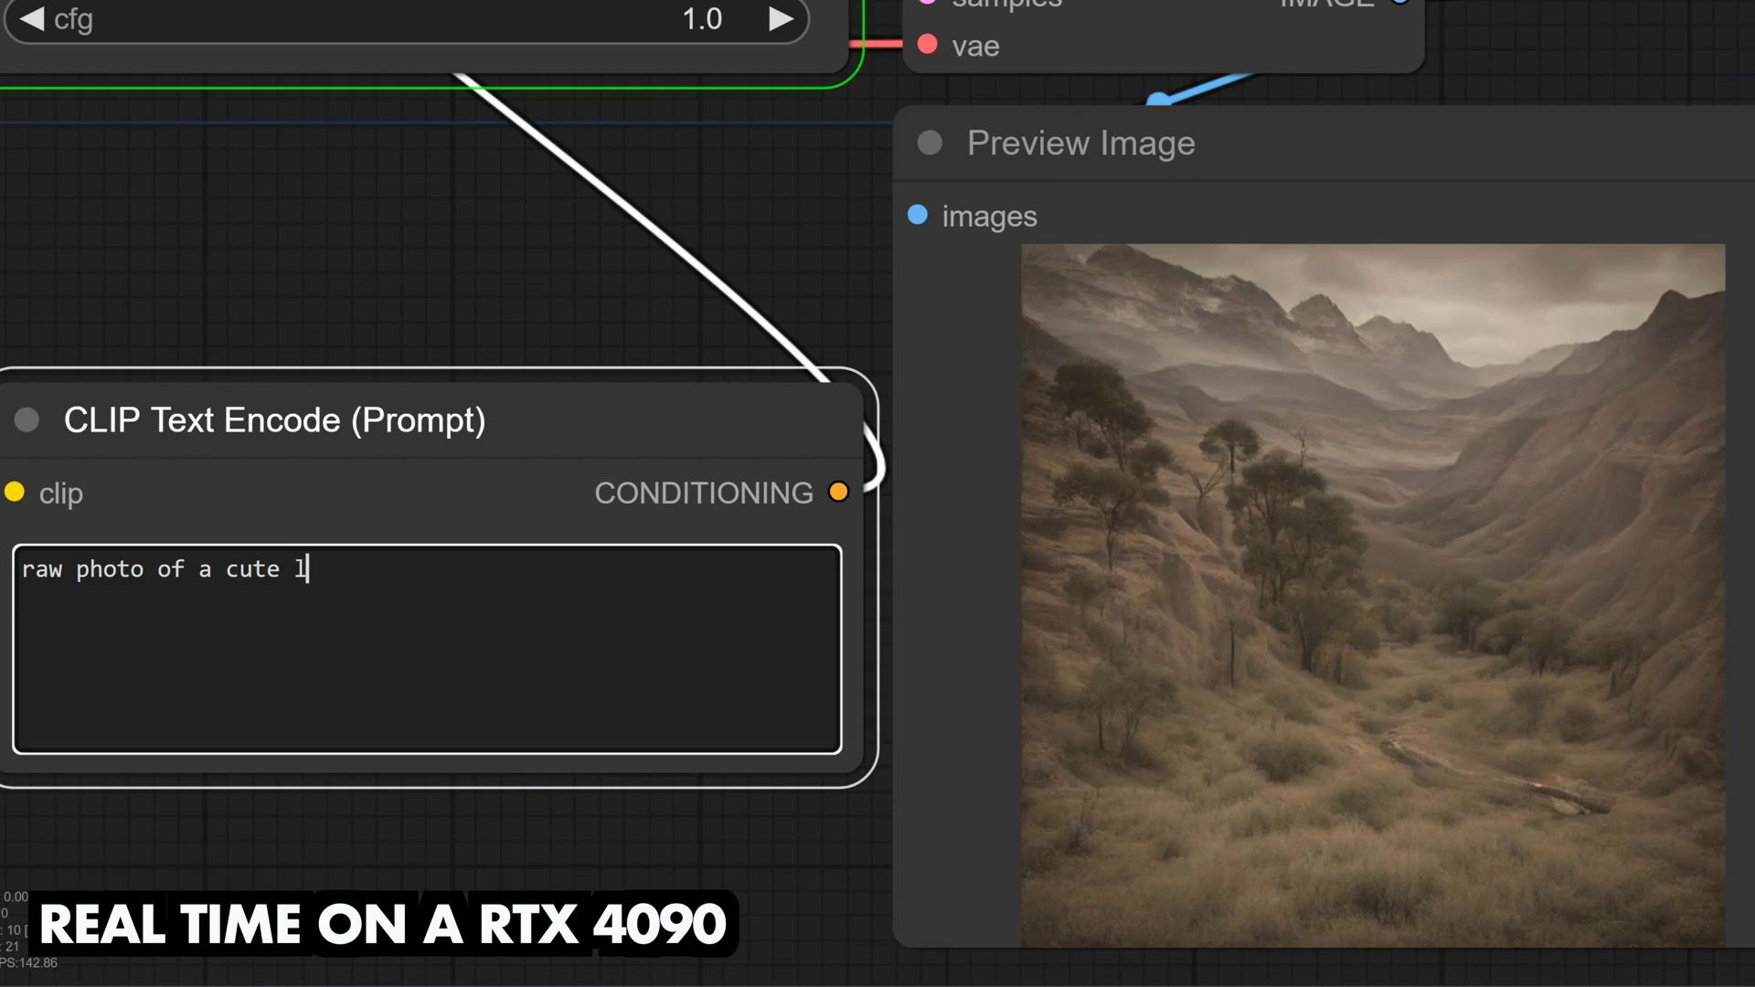
{"action": "type", "text": "izard "}
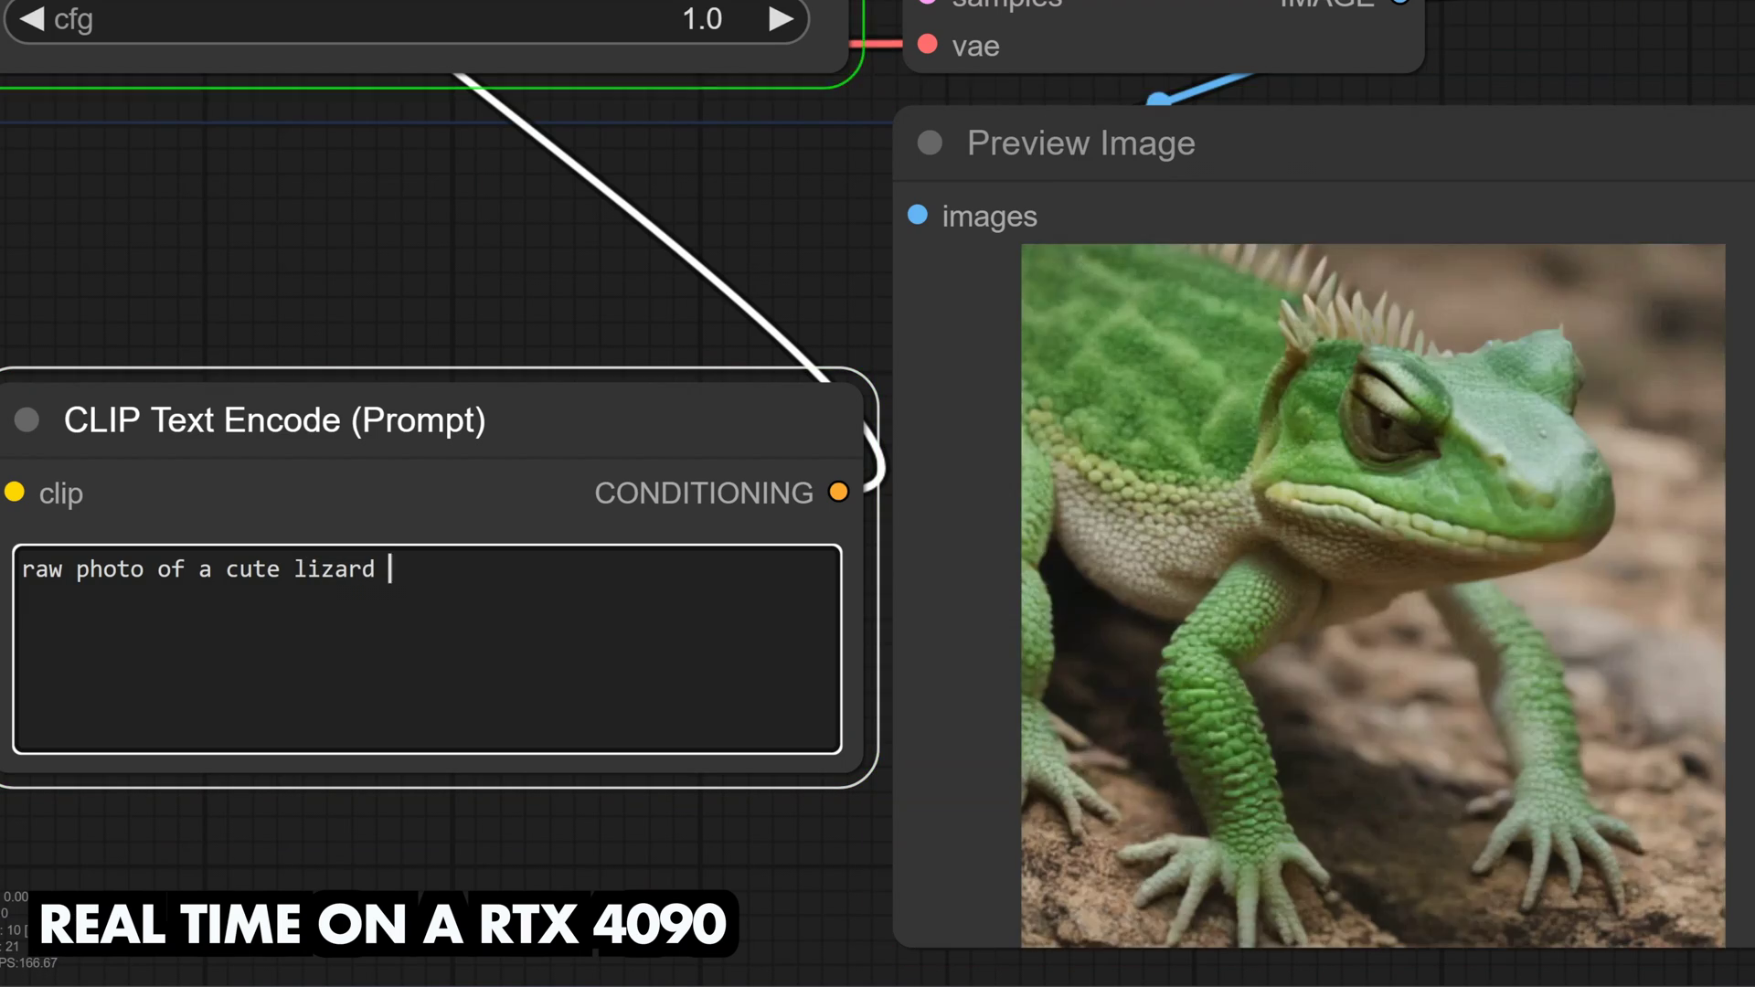
{"action": "type", "text": "humanoid "}
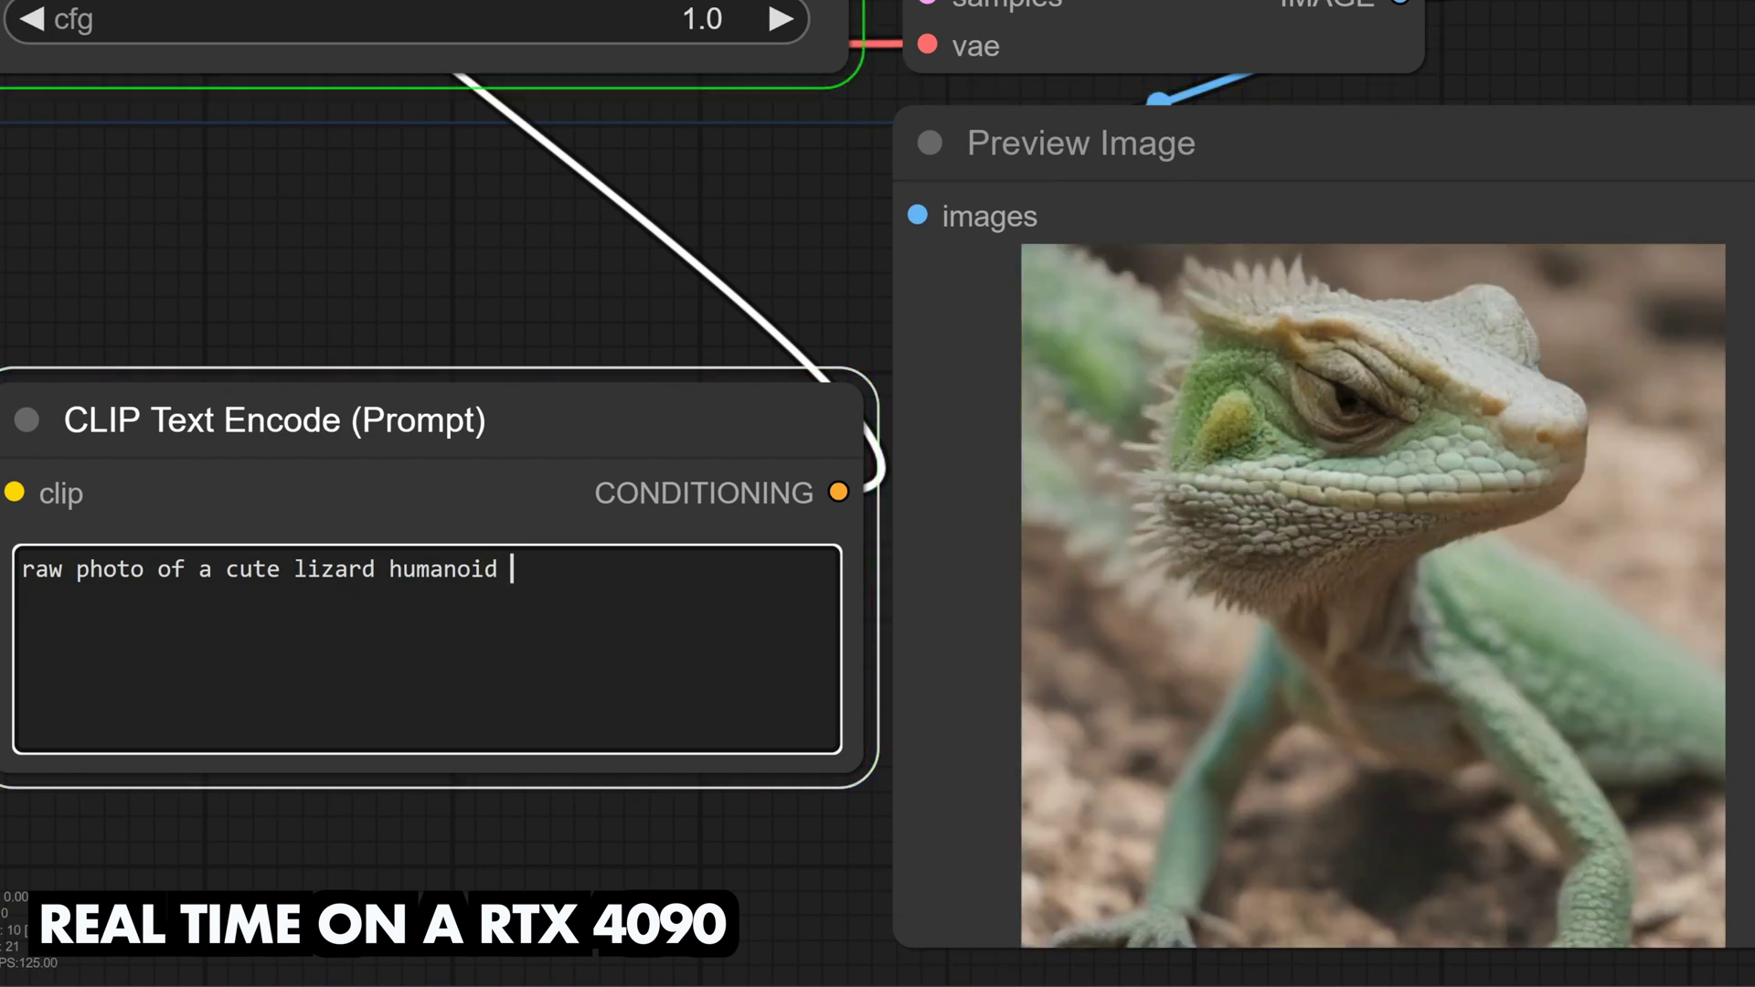
{"action": "type", "text": "in a space"}
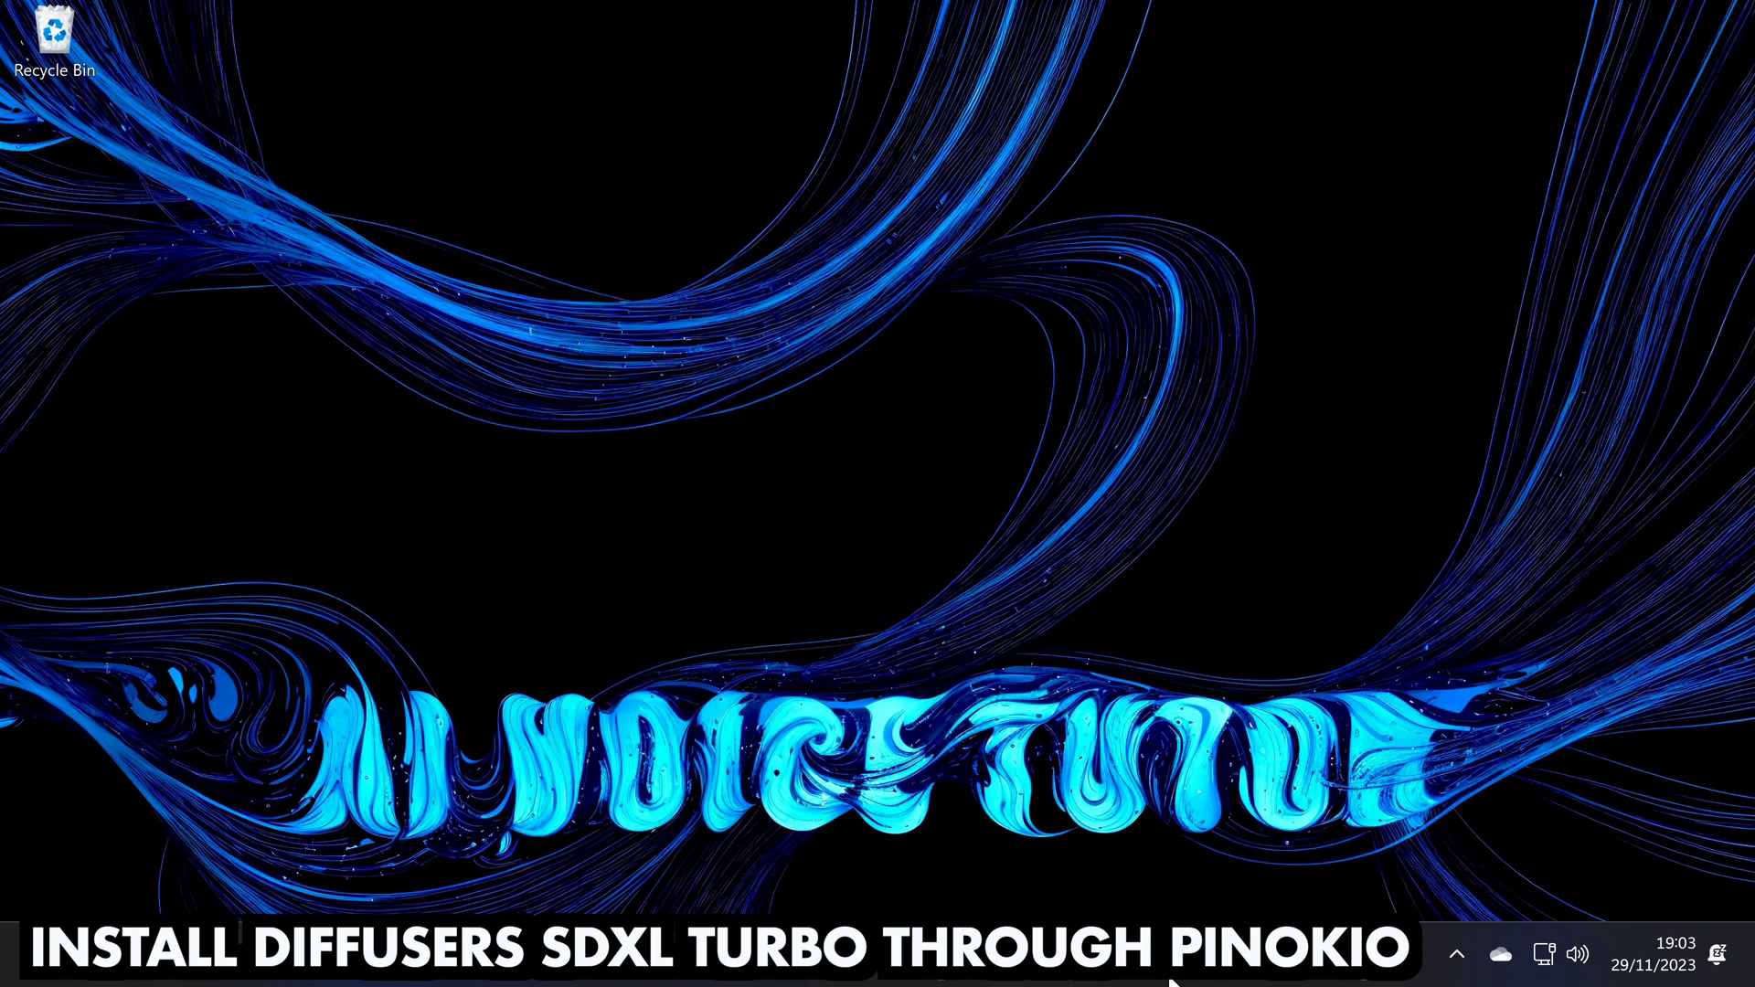
Find Diffusers SDXL Turbo under Discover and download it under the default name
{"action": "left_click", "coordinate": [1172, 981]}
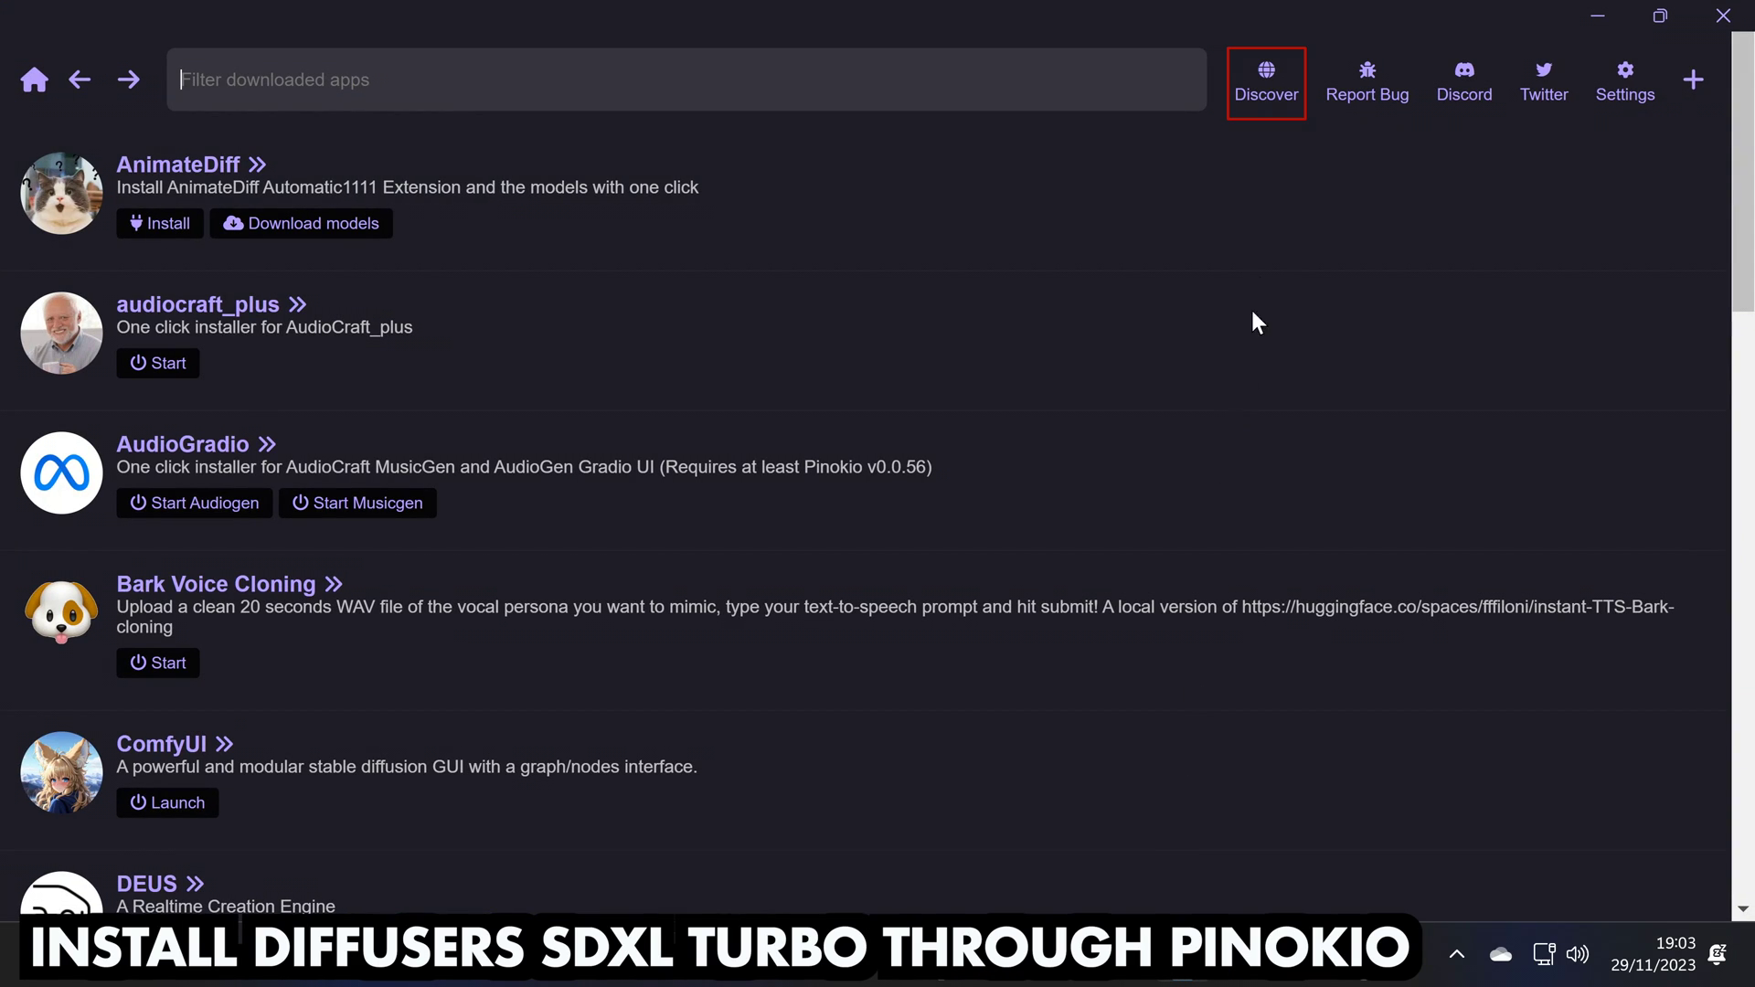
{"action": "left_click", "coordinate": [1269, 100]}
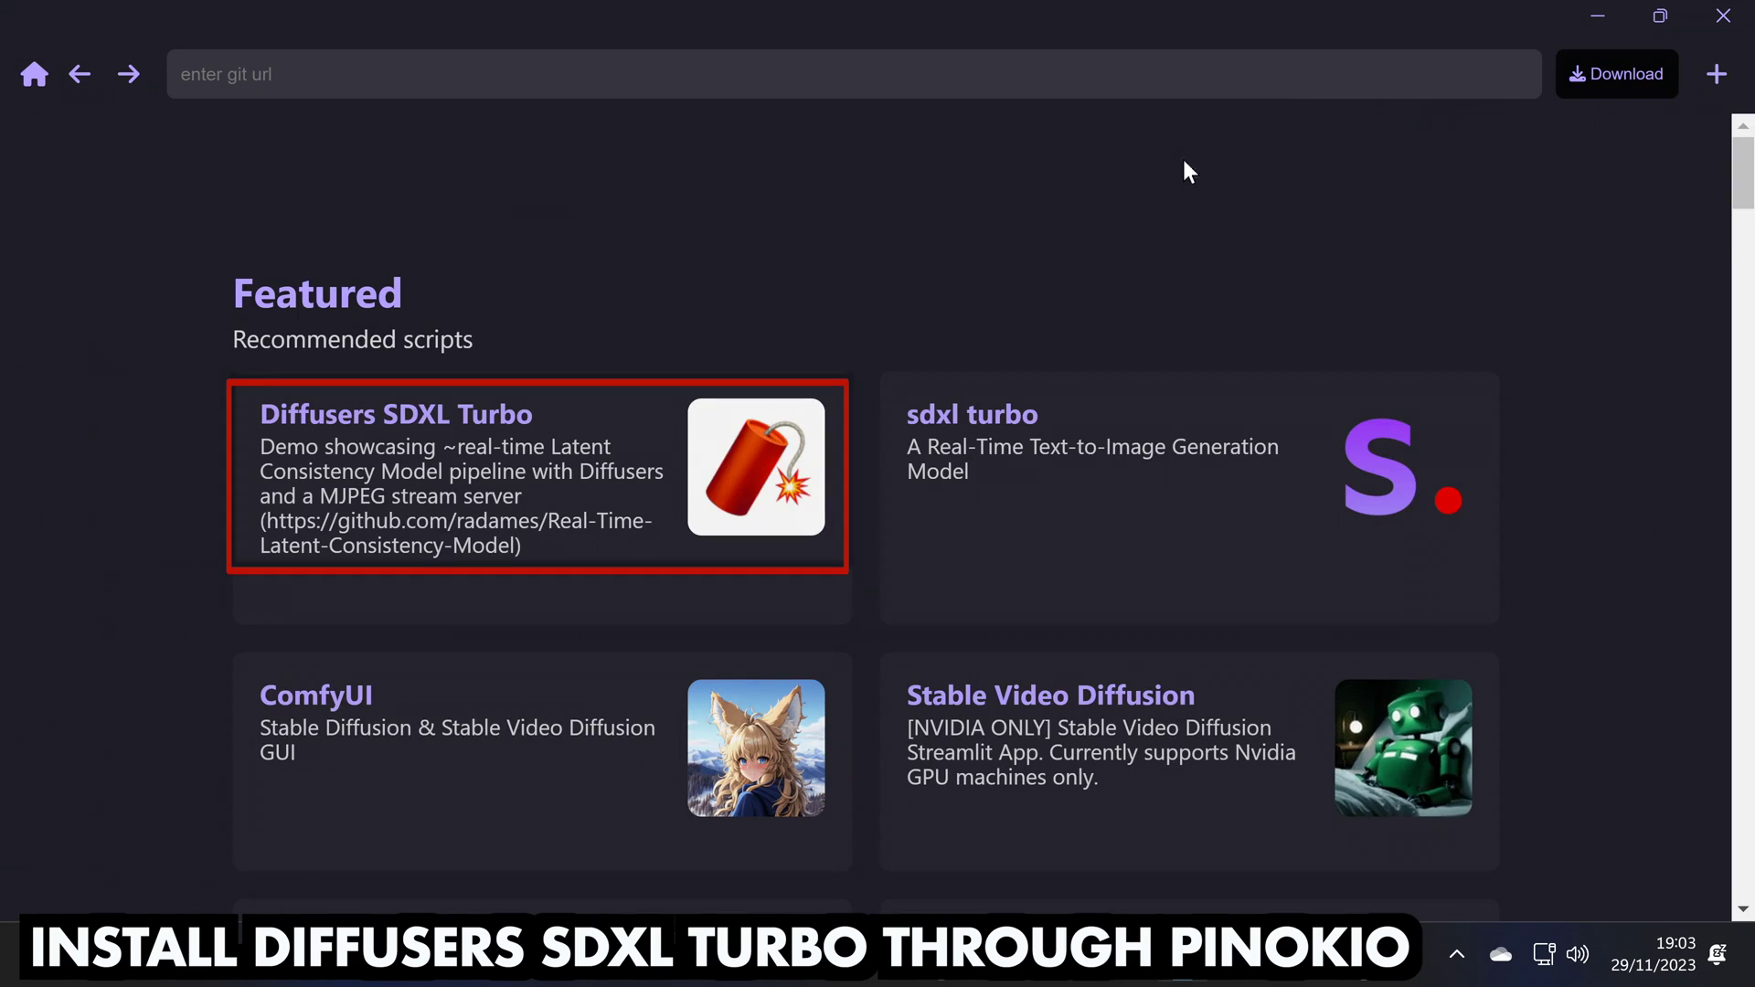
{"action": "left_click", "coordinate": [555, 477]}
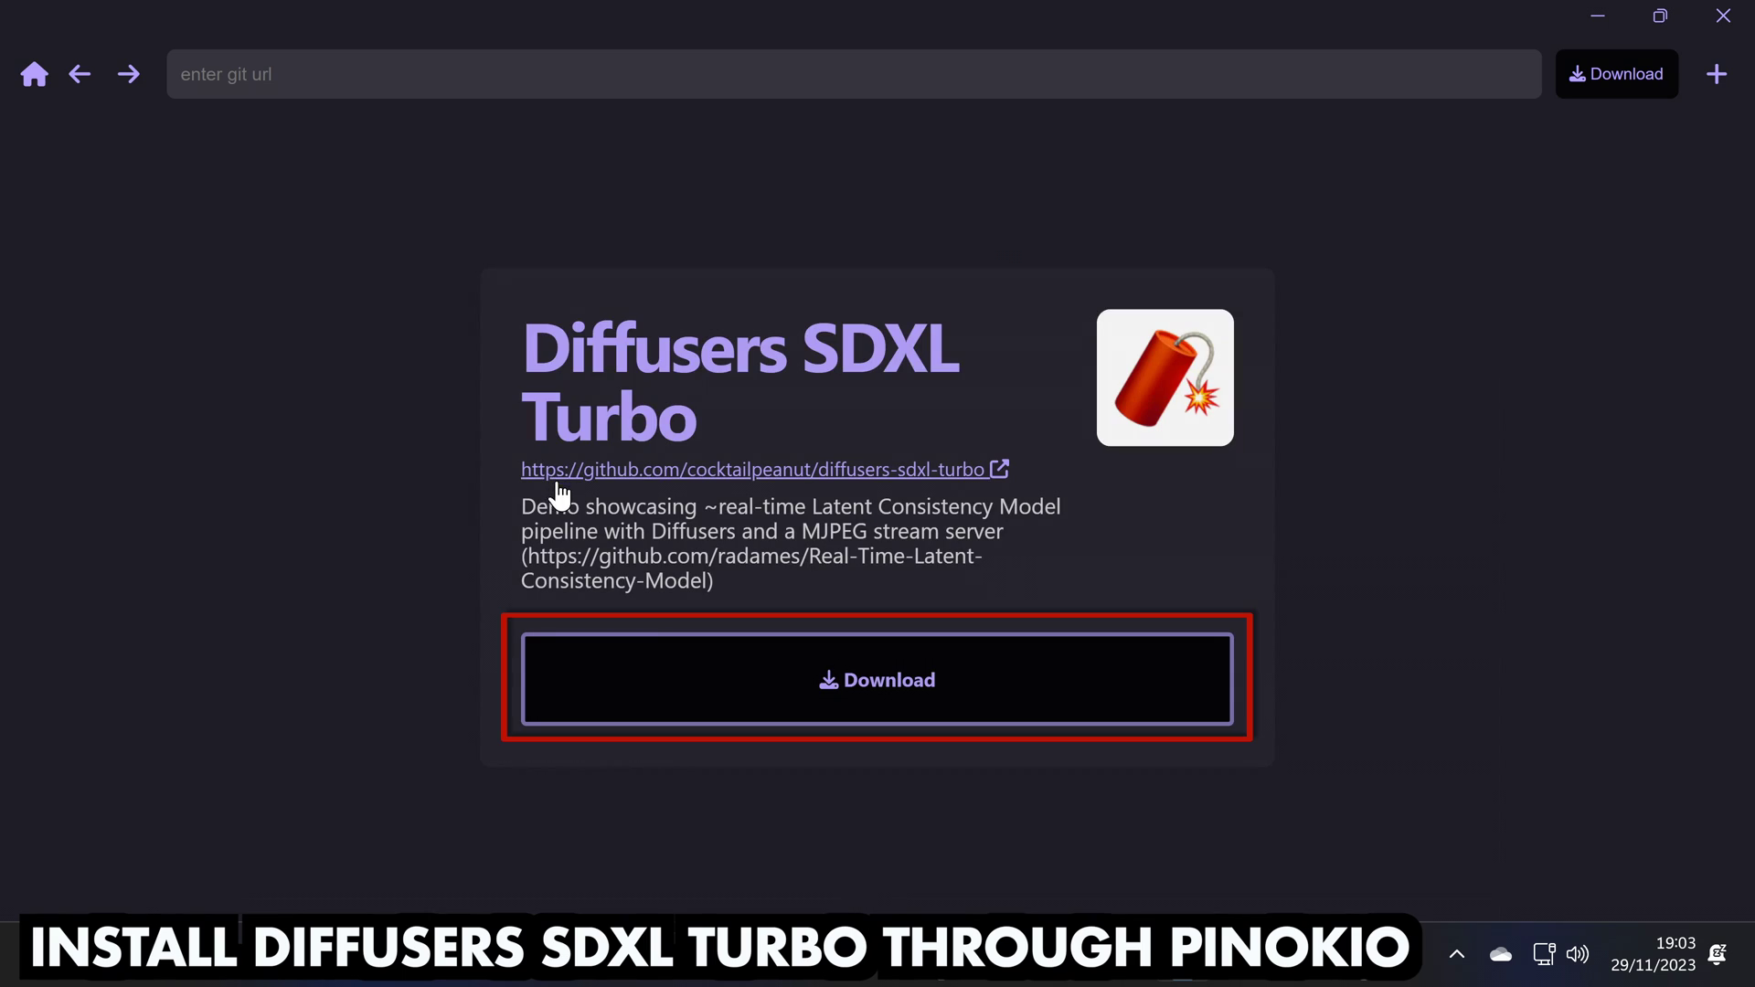
{"action": "left_click", "coordinate": [675, 675]}
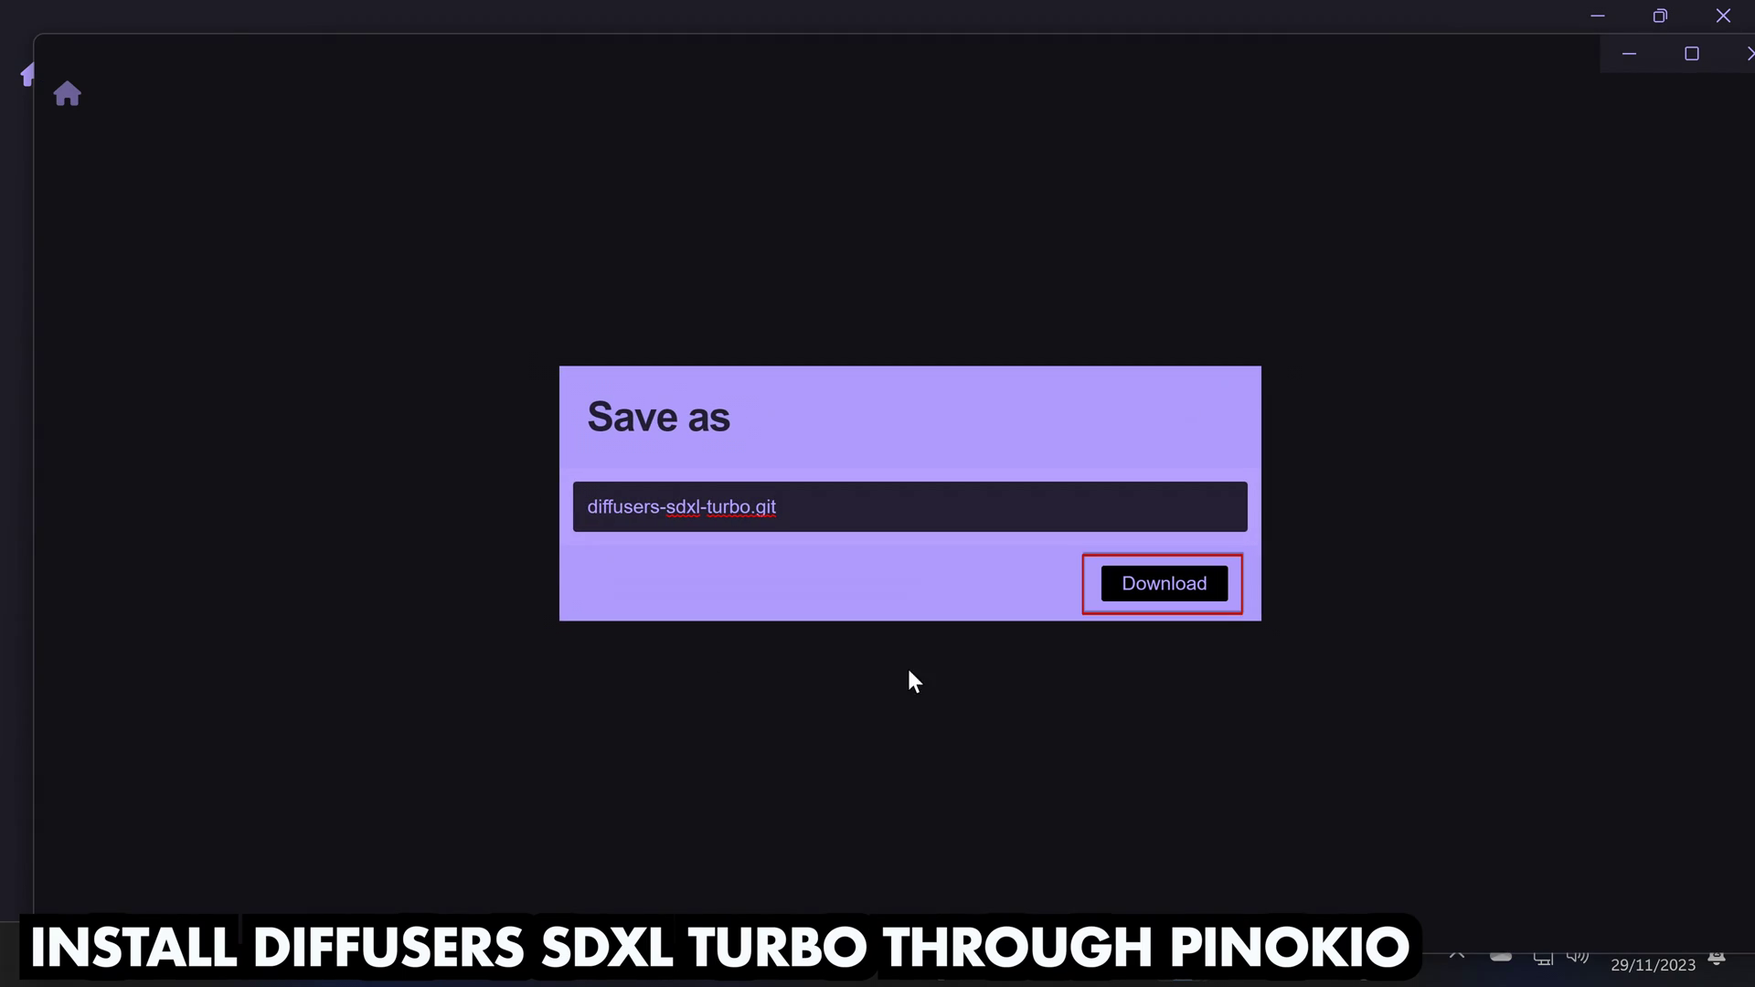
{"action": "left_click", "coordinate": [1209, 591]}
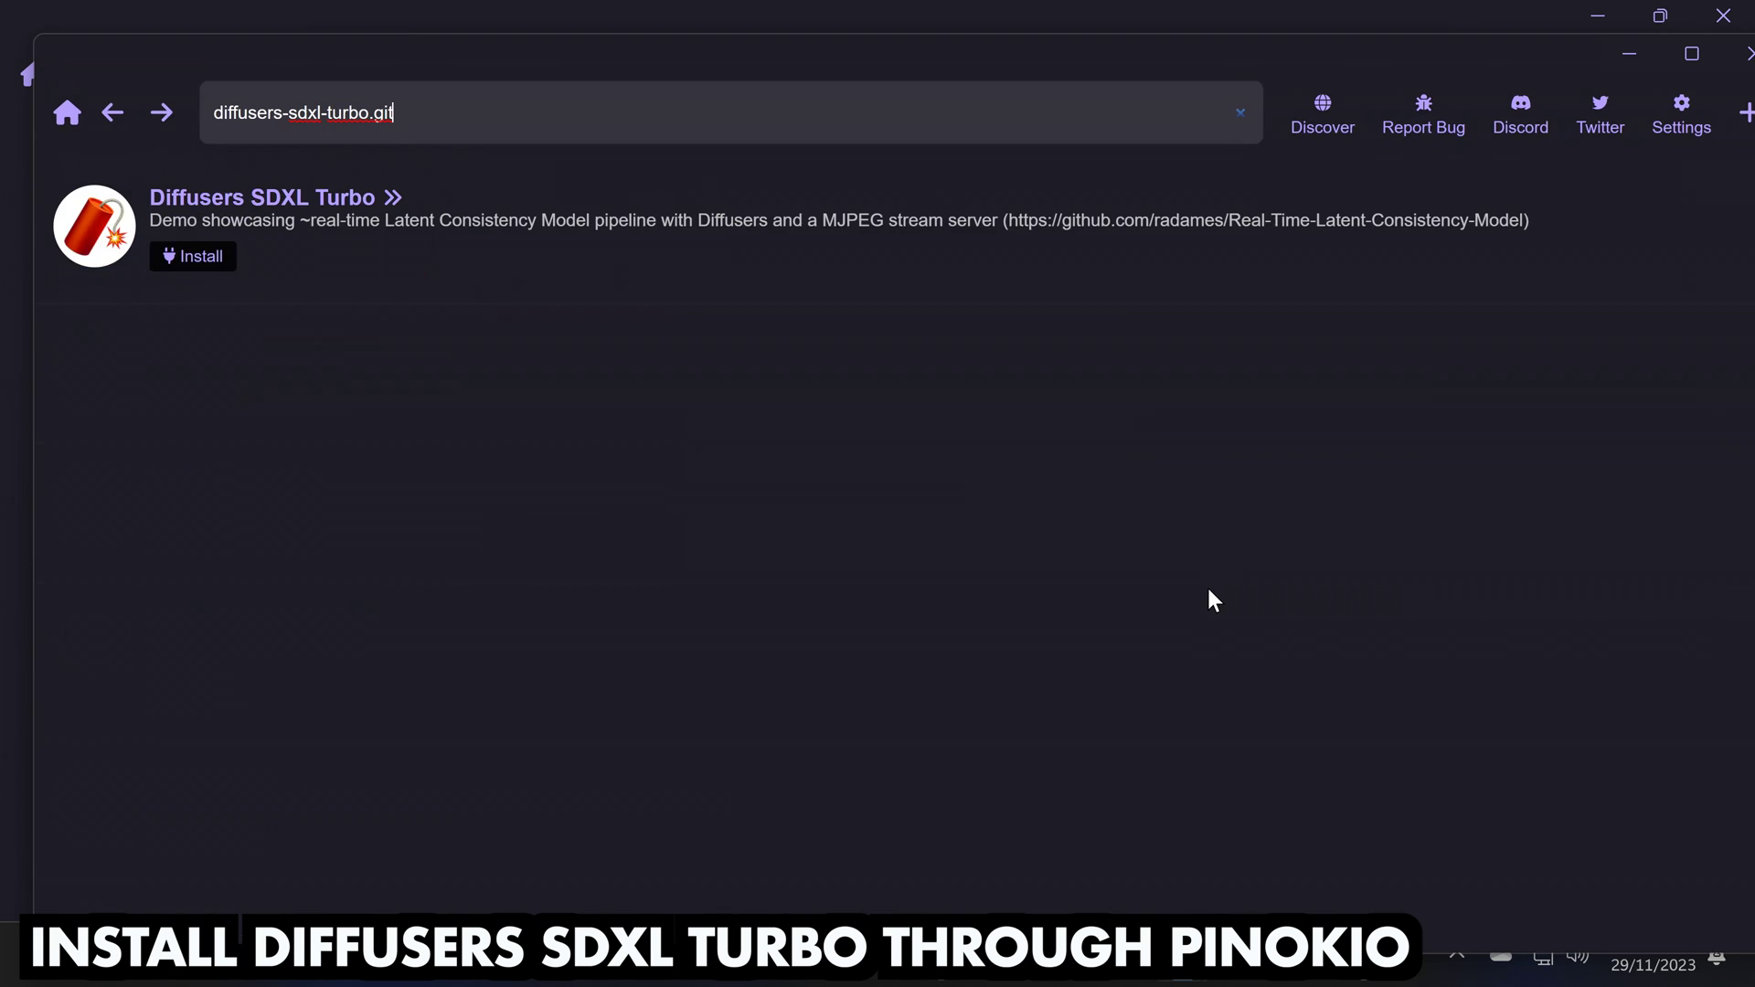
Install Diffusers SDXL Turbo and start the app
{"action": "left_click", "coordinate": [194, 257]}
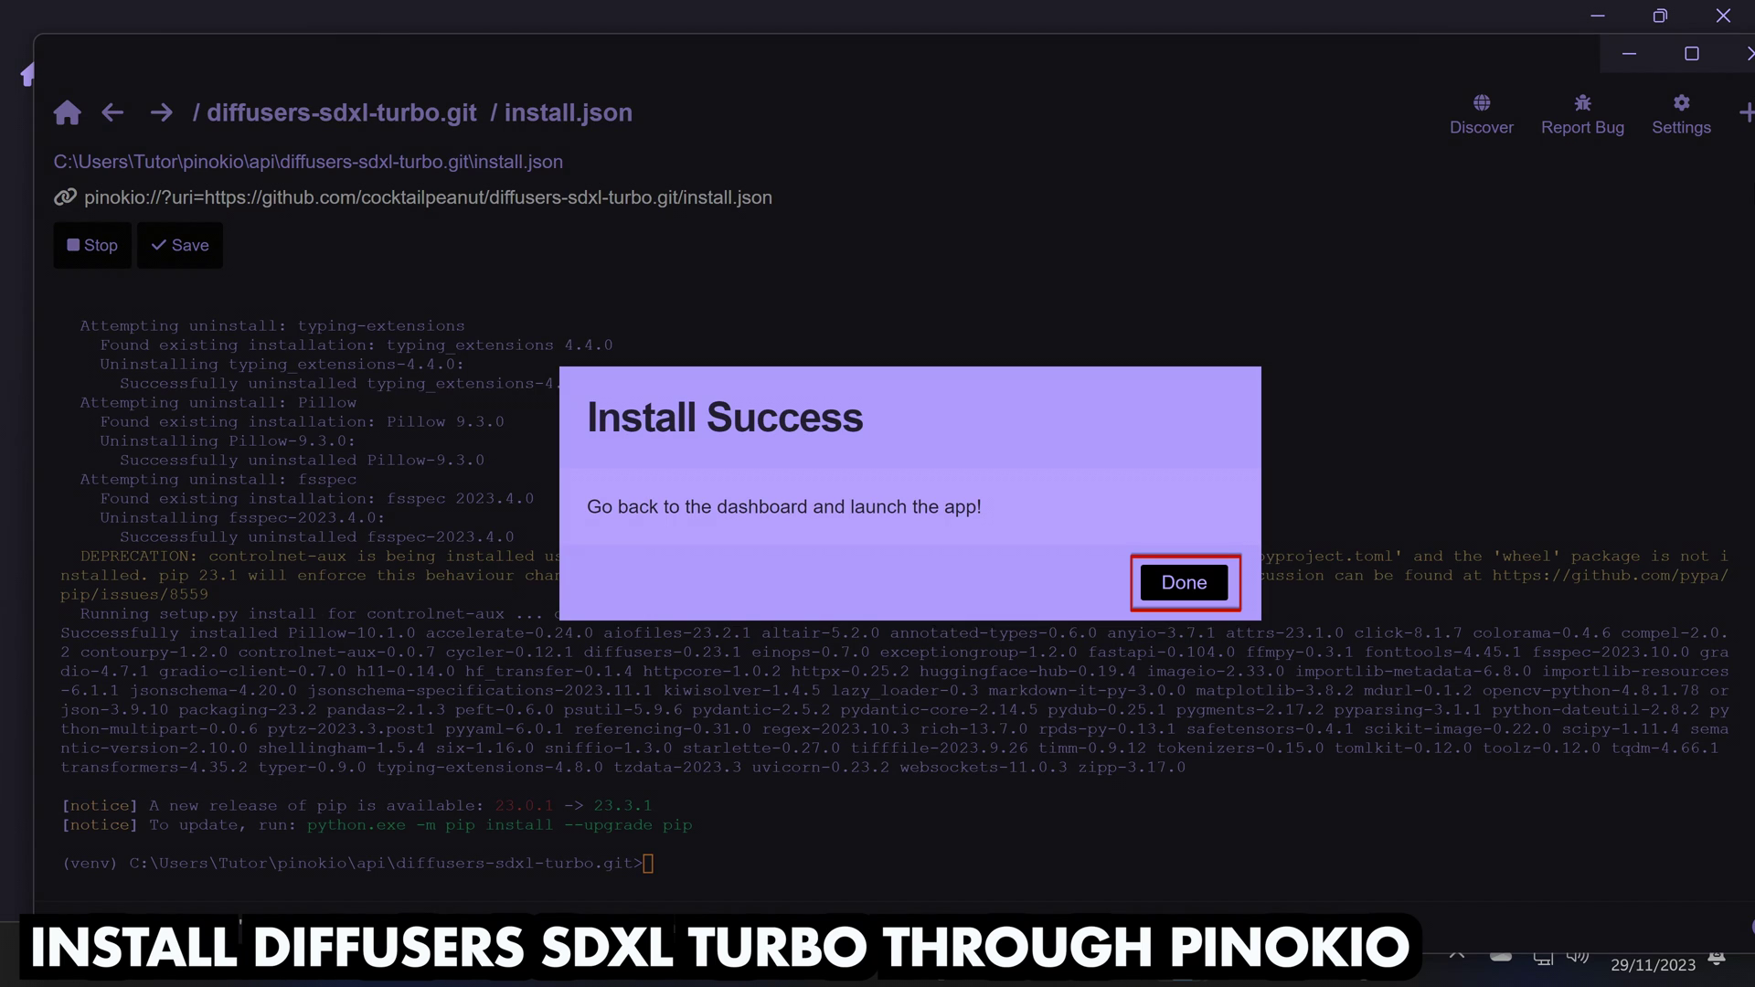
{"action": "left_click", "coordinate": [1205, 593]}
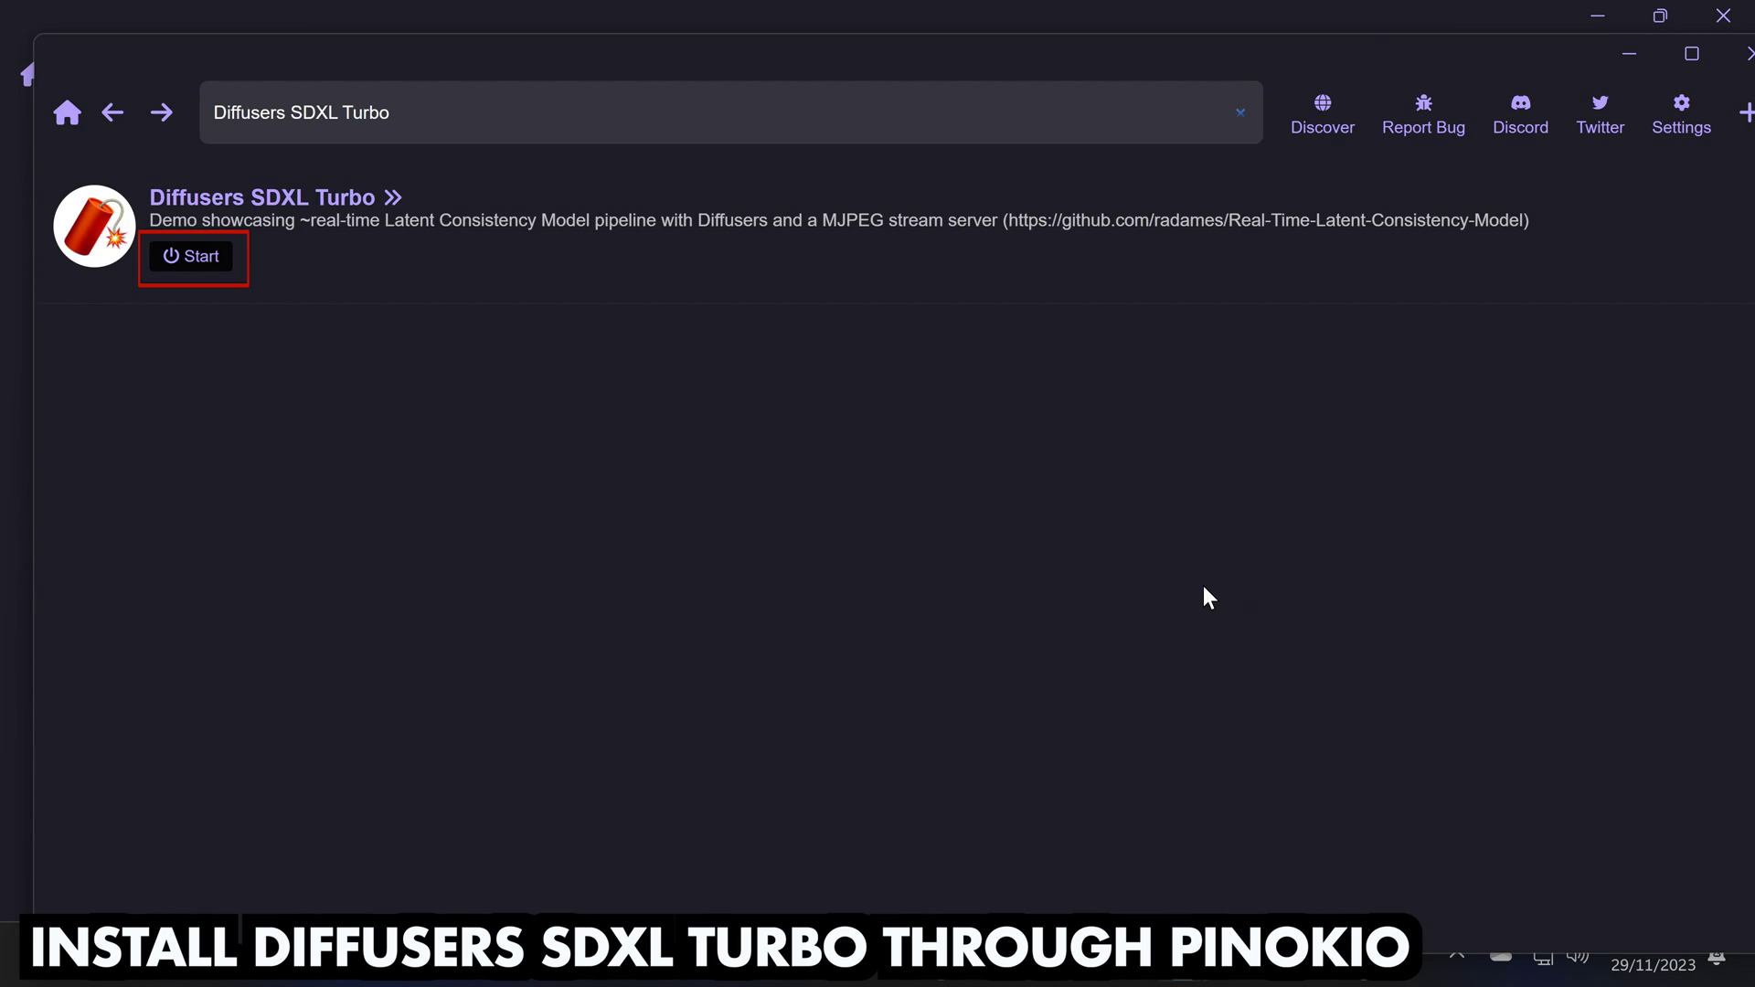
{"action": "left_click", "coordinate": [205, 262]}
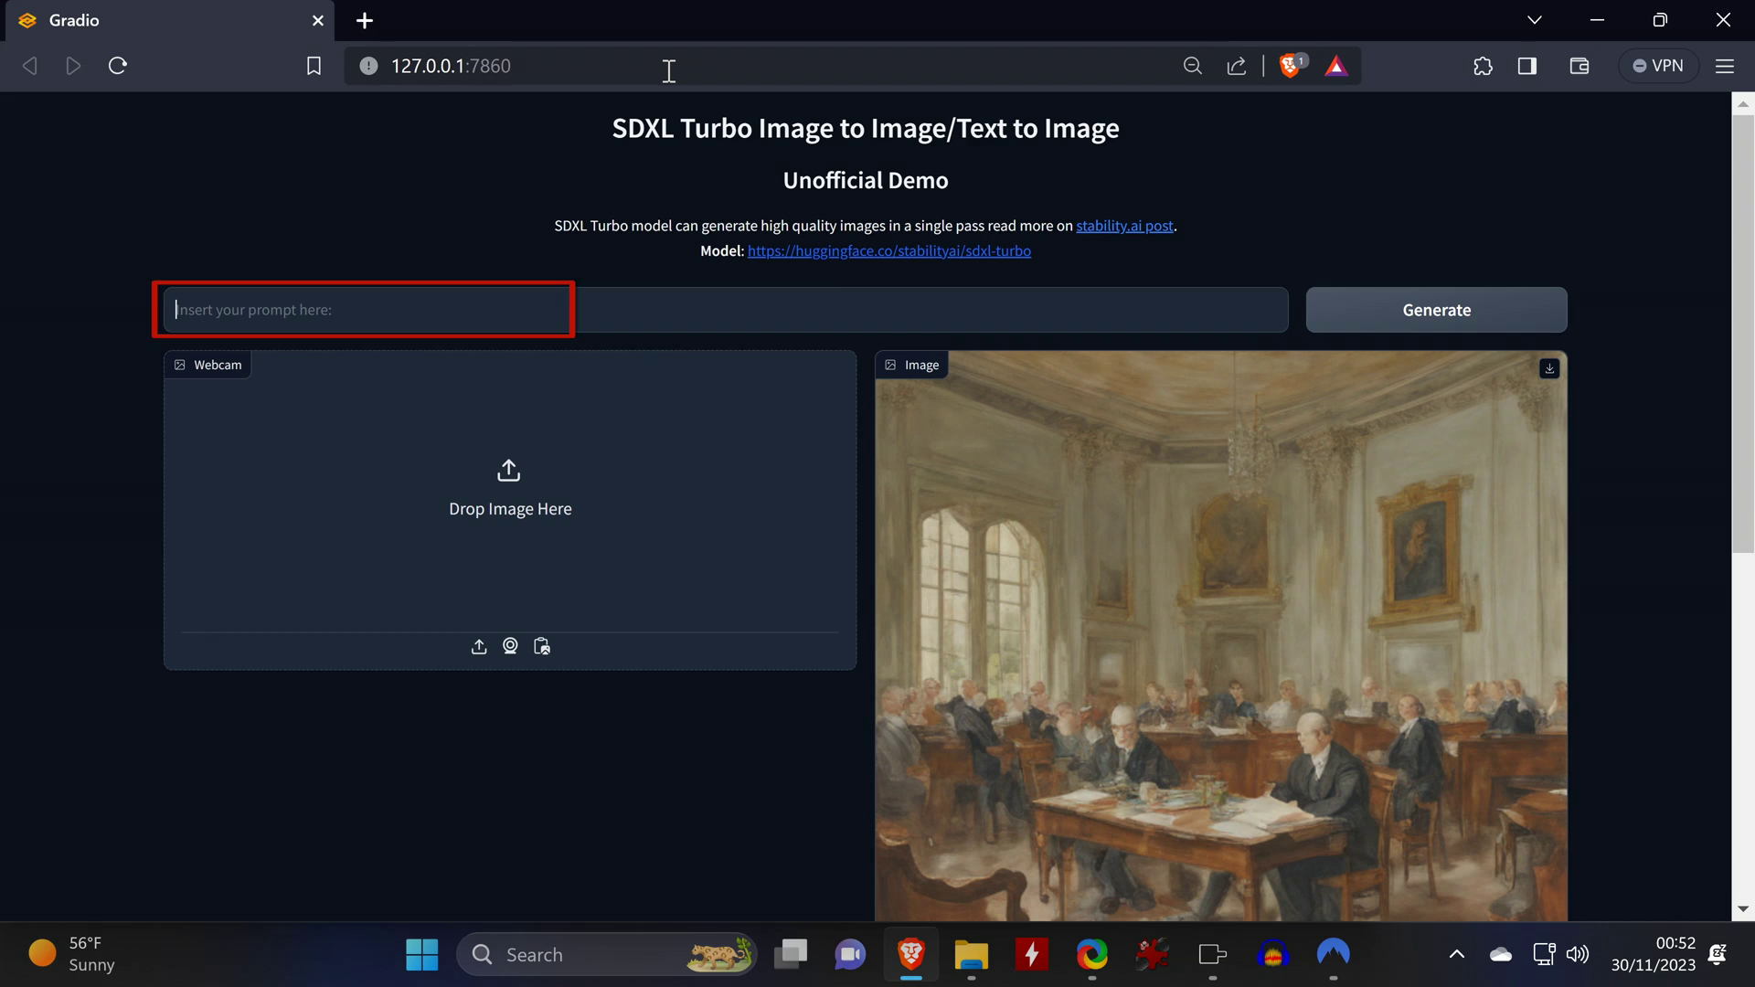
Generate an image from the prompt 'A christmas tree' and expand Advanced options showing strength, steps and seed
{"action": "type", "text": "A christmas tree"}
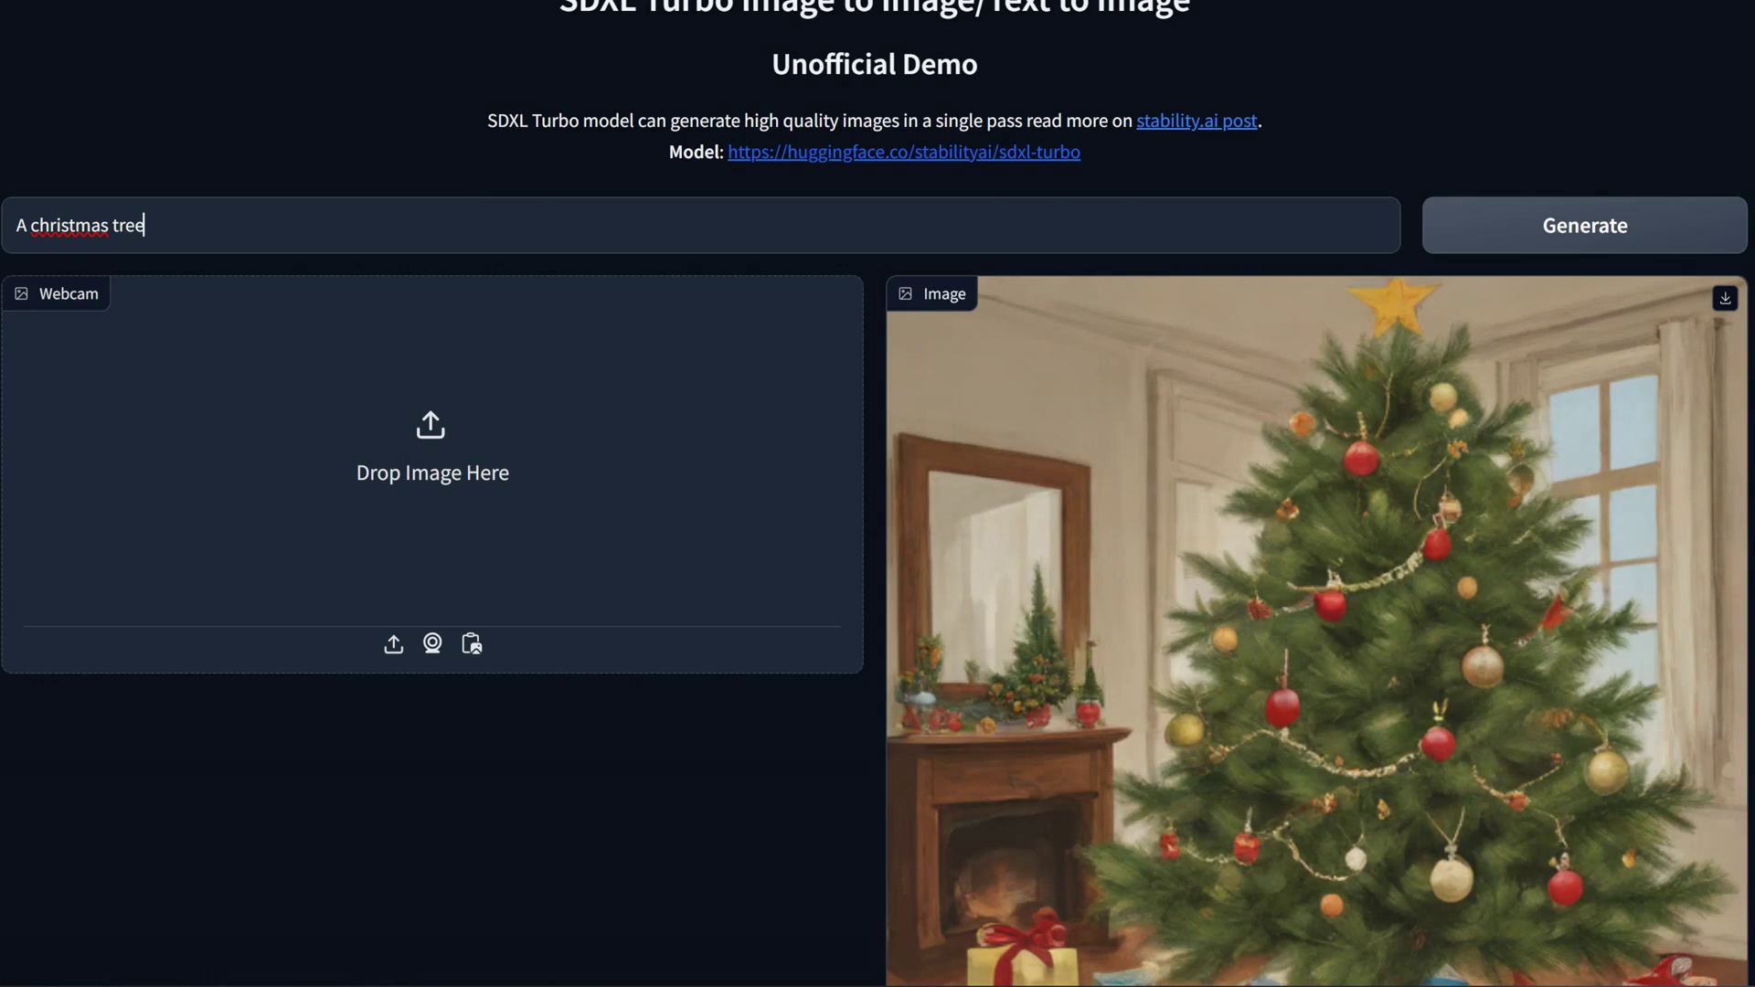
{"action": "type", "text": " with"}
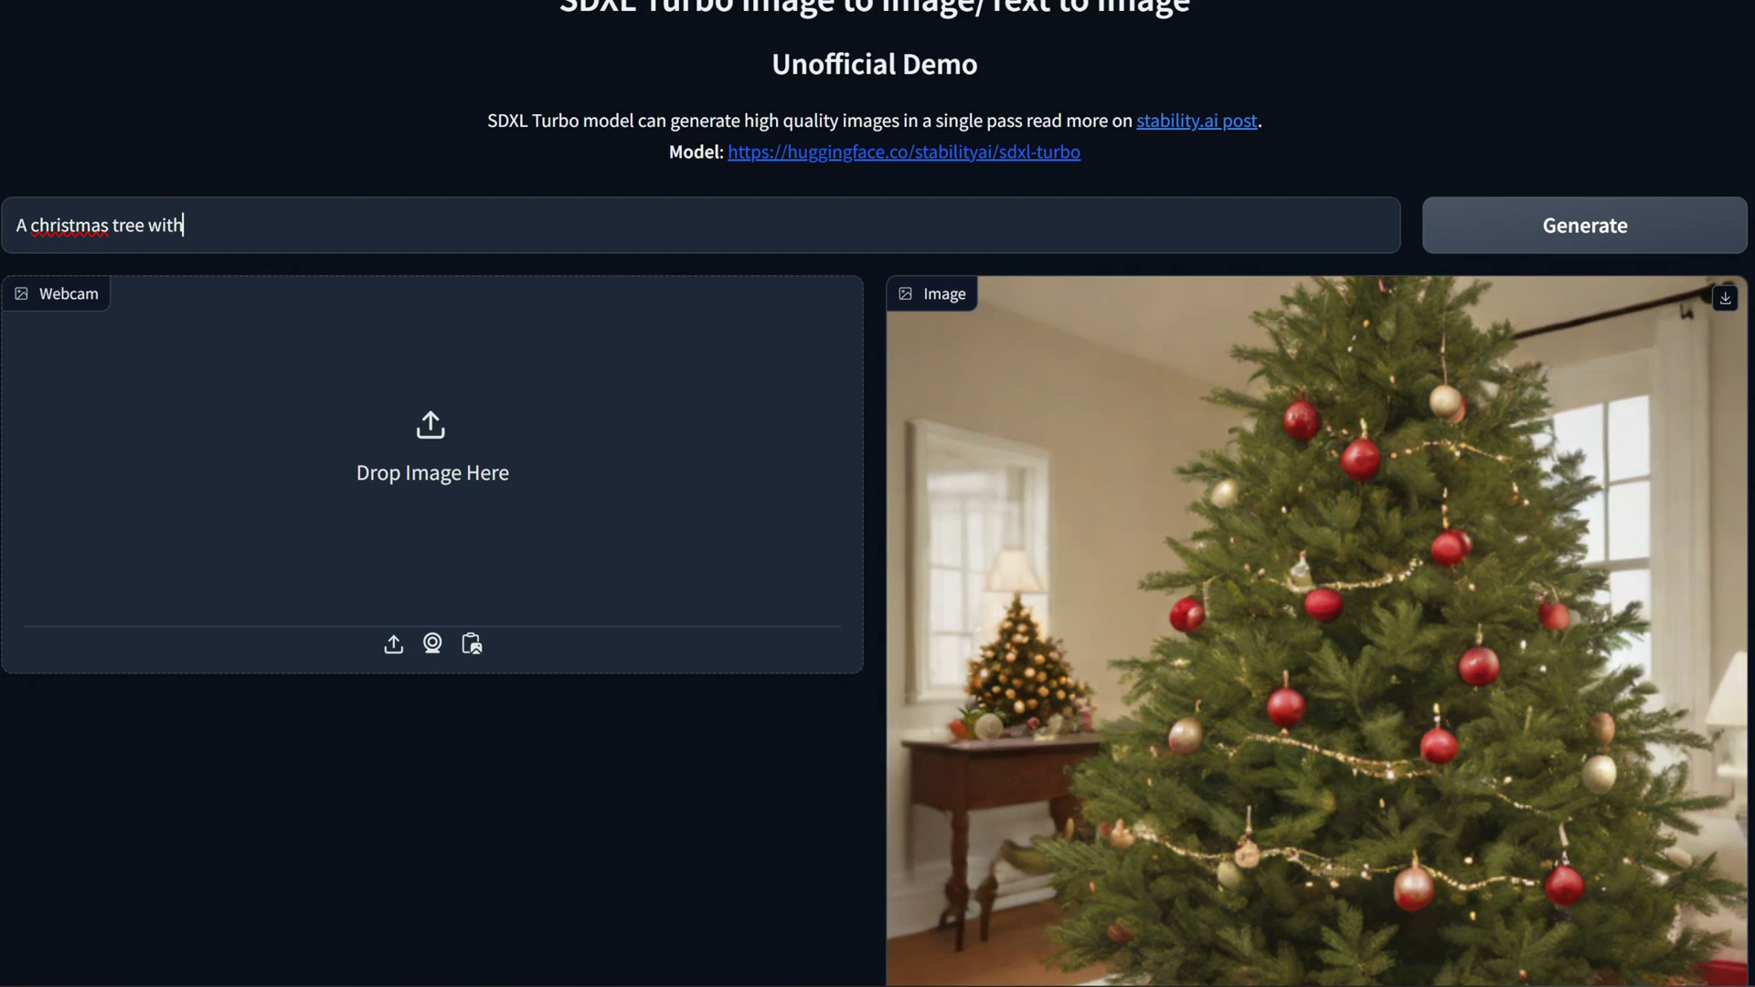
{"action": "key", "text": "BackSpace"}
{"action": "key", "text": "BackSpace"}
{"action": "key", "text": "BackSpace"}
{"action": "key", "text": "BackSpace"}
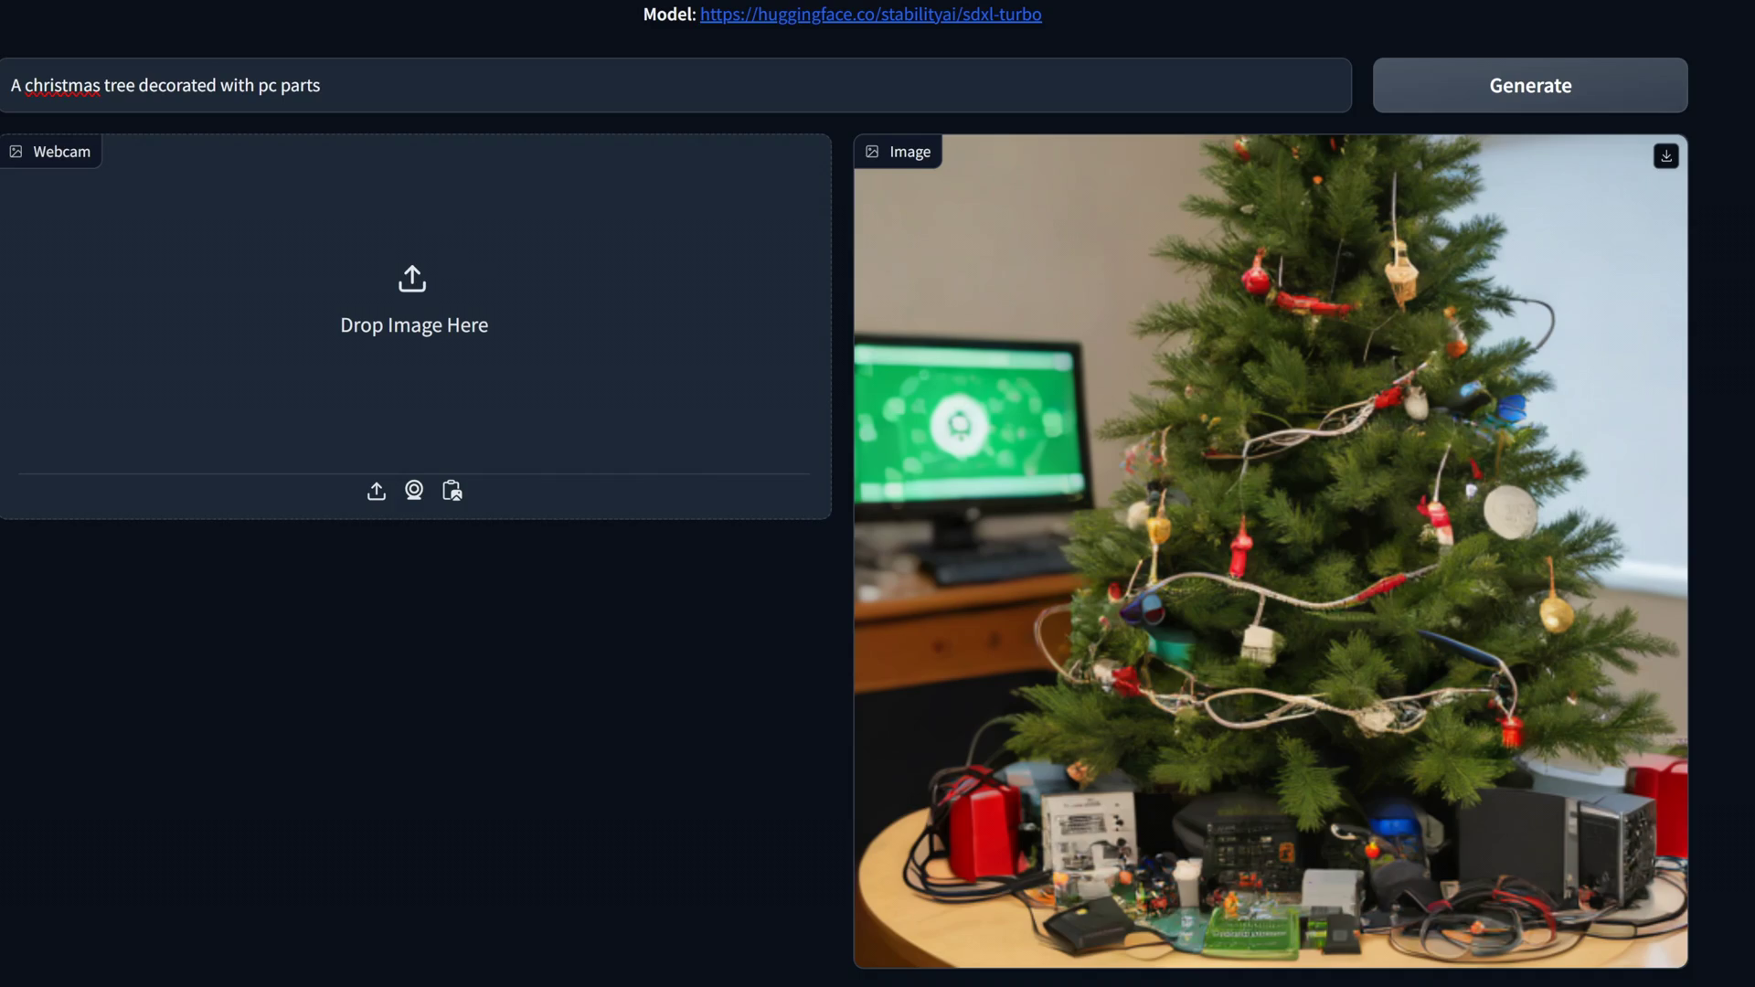
{"action": "scroll", "coordinate": [877, 493], "scroll_direction": "down", "scroll_amount": 5}
{"action": "scroll", "coordinate": [878, 494], "scroll_direction": "down", "scroll_amount": 2}
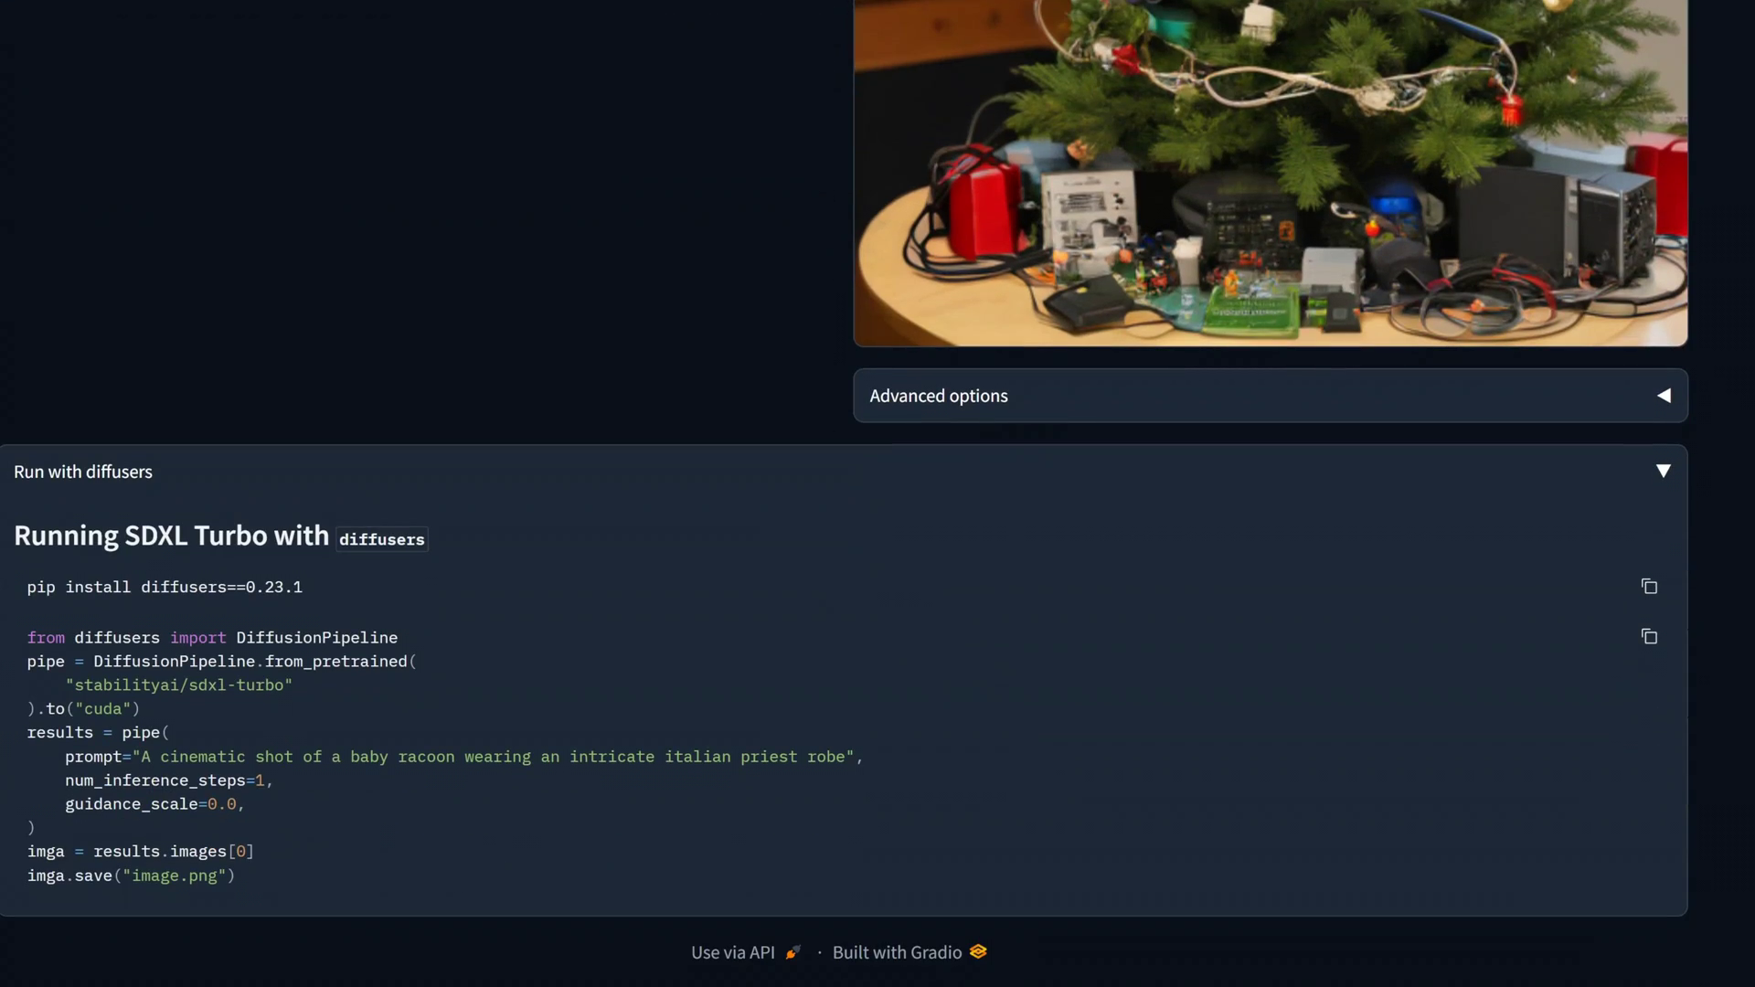
{"action": "left_click", "coordinate": [1662, 404]}
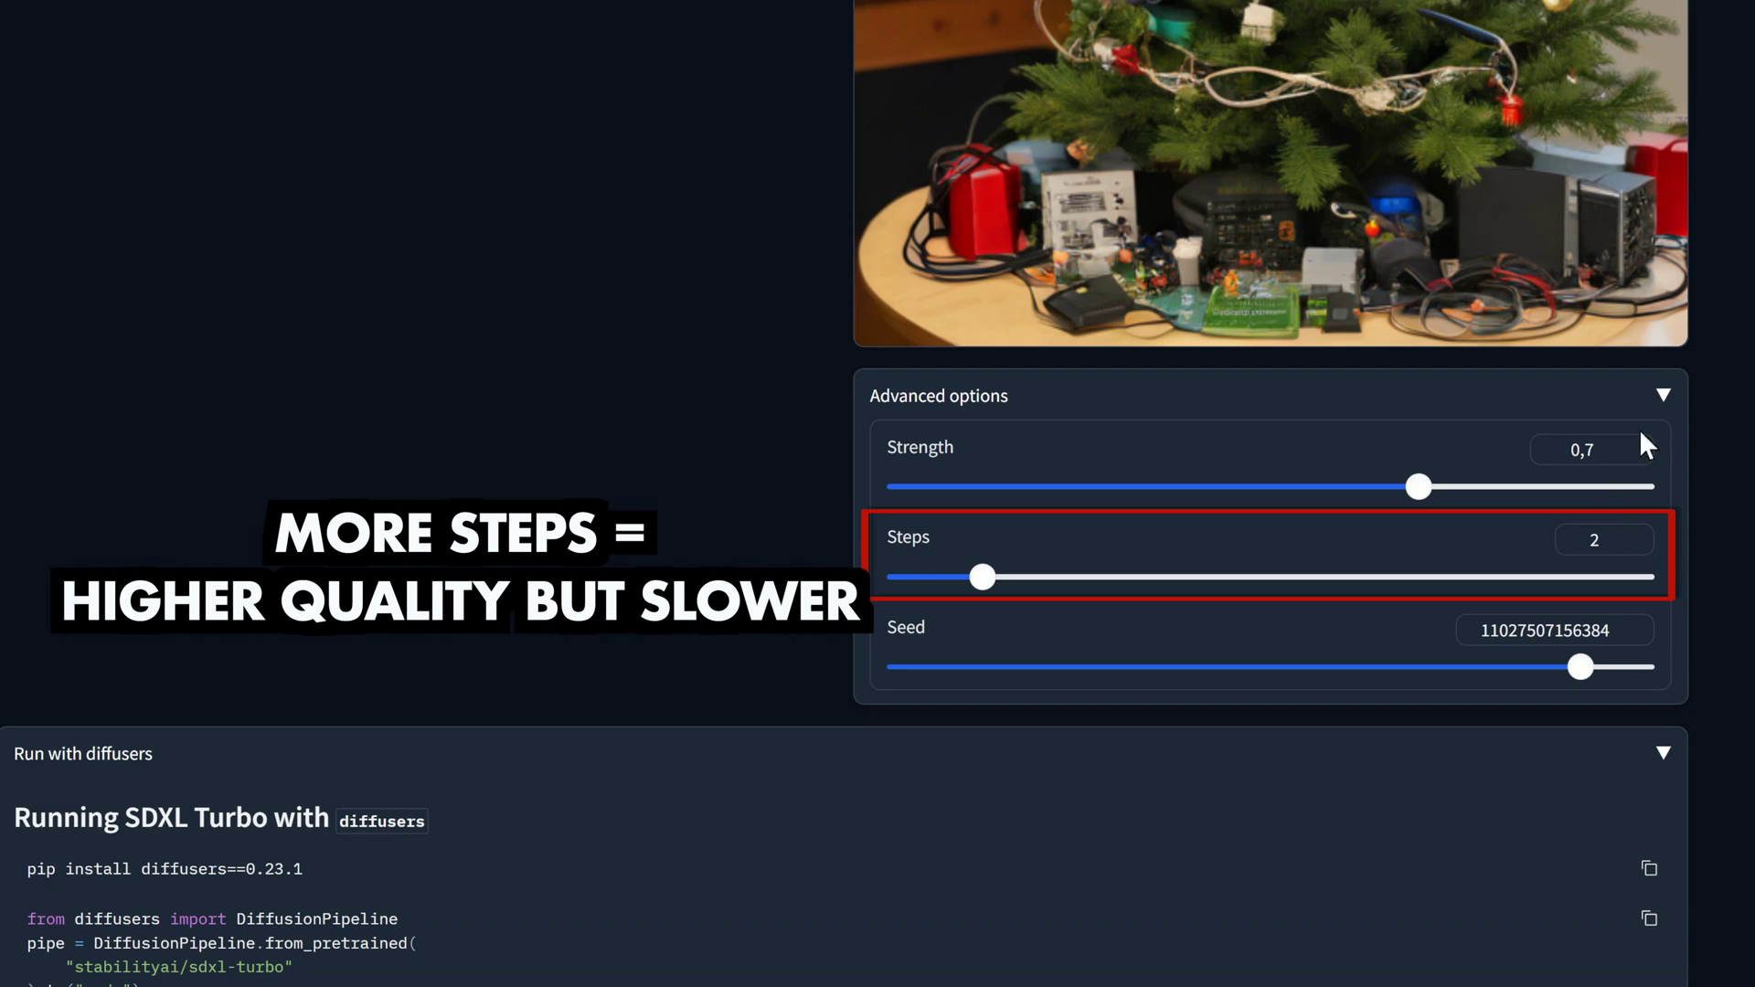
{"action": "scroll", "coordinate": [1611, 607], "scroll_direction": "up", "scroll_amount": 2}
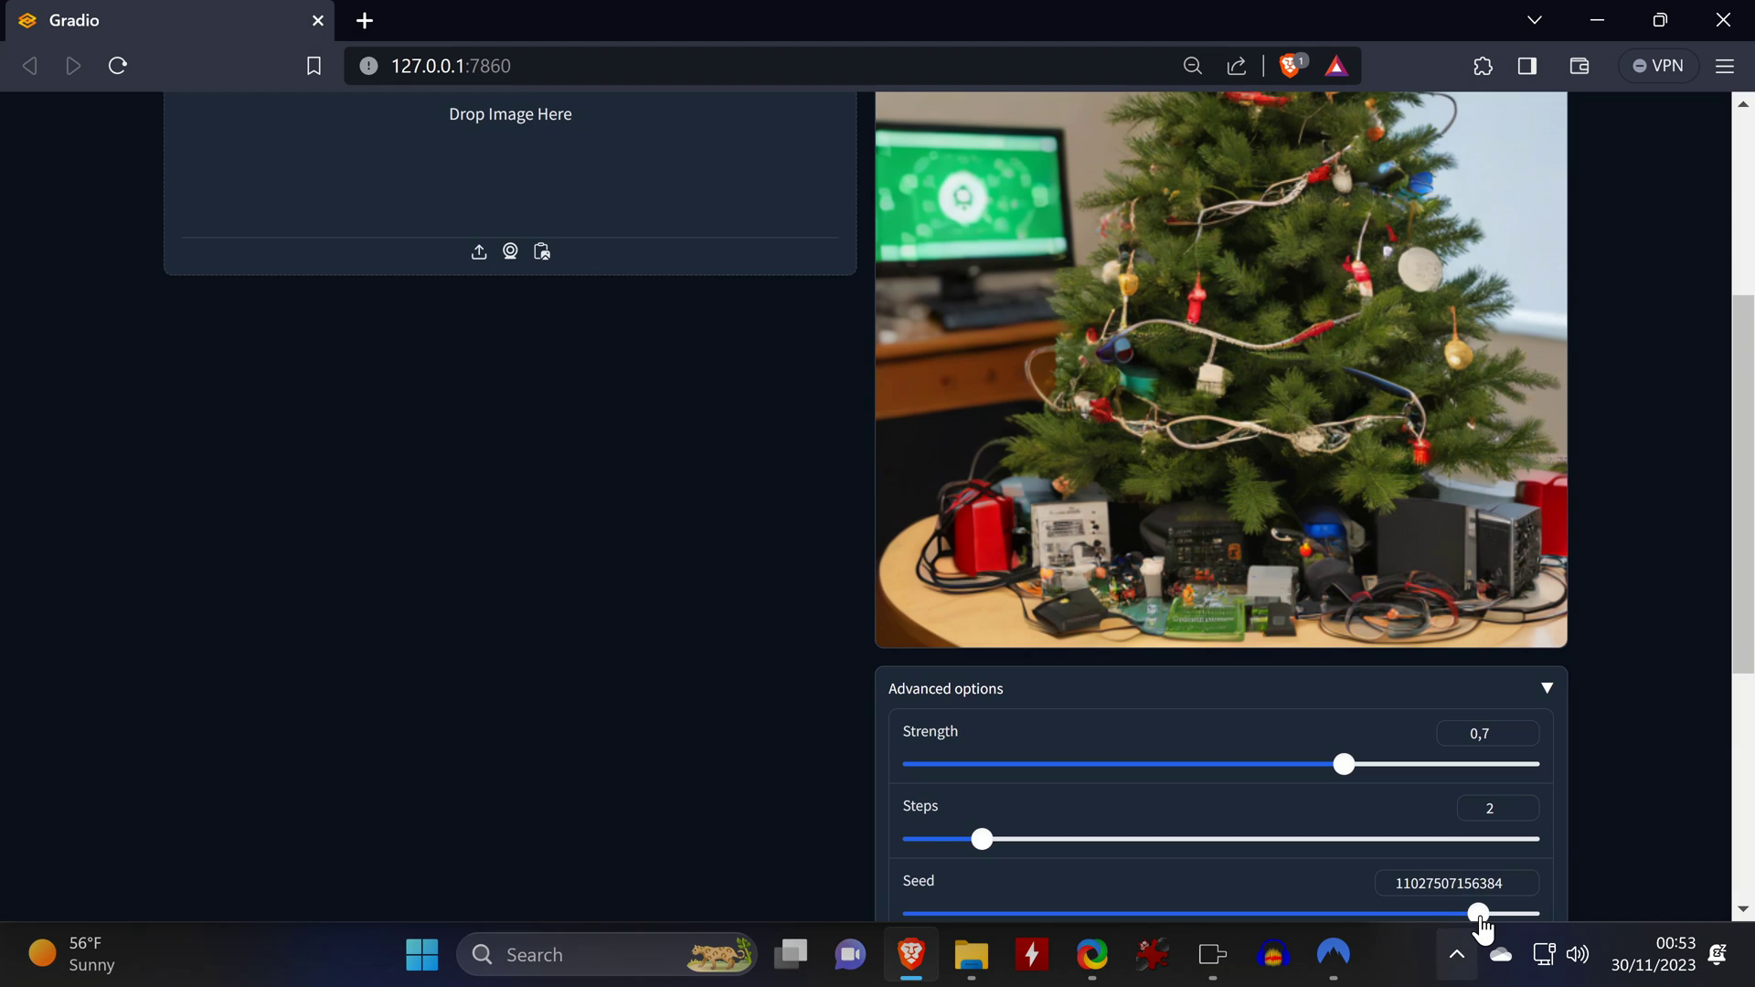
Vary the seed, use a head silhouette picture as input image, and download the monkey result
{"action": "left_click_drag", "start_coordinate": [1478, 913], "coordinate": [1376, 928]}
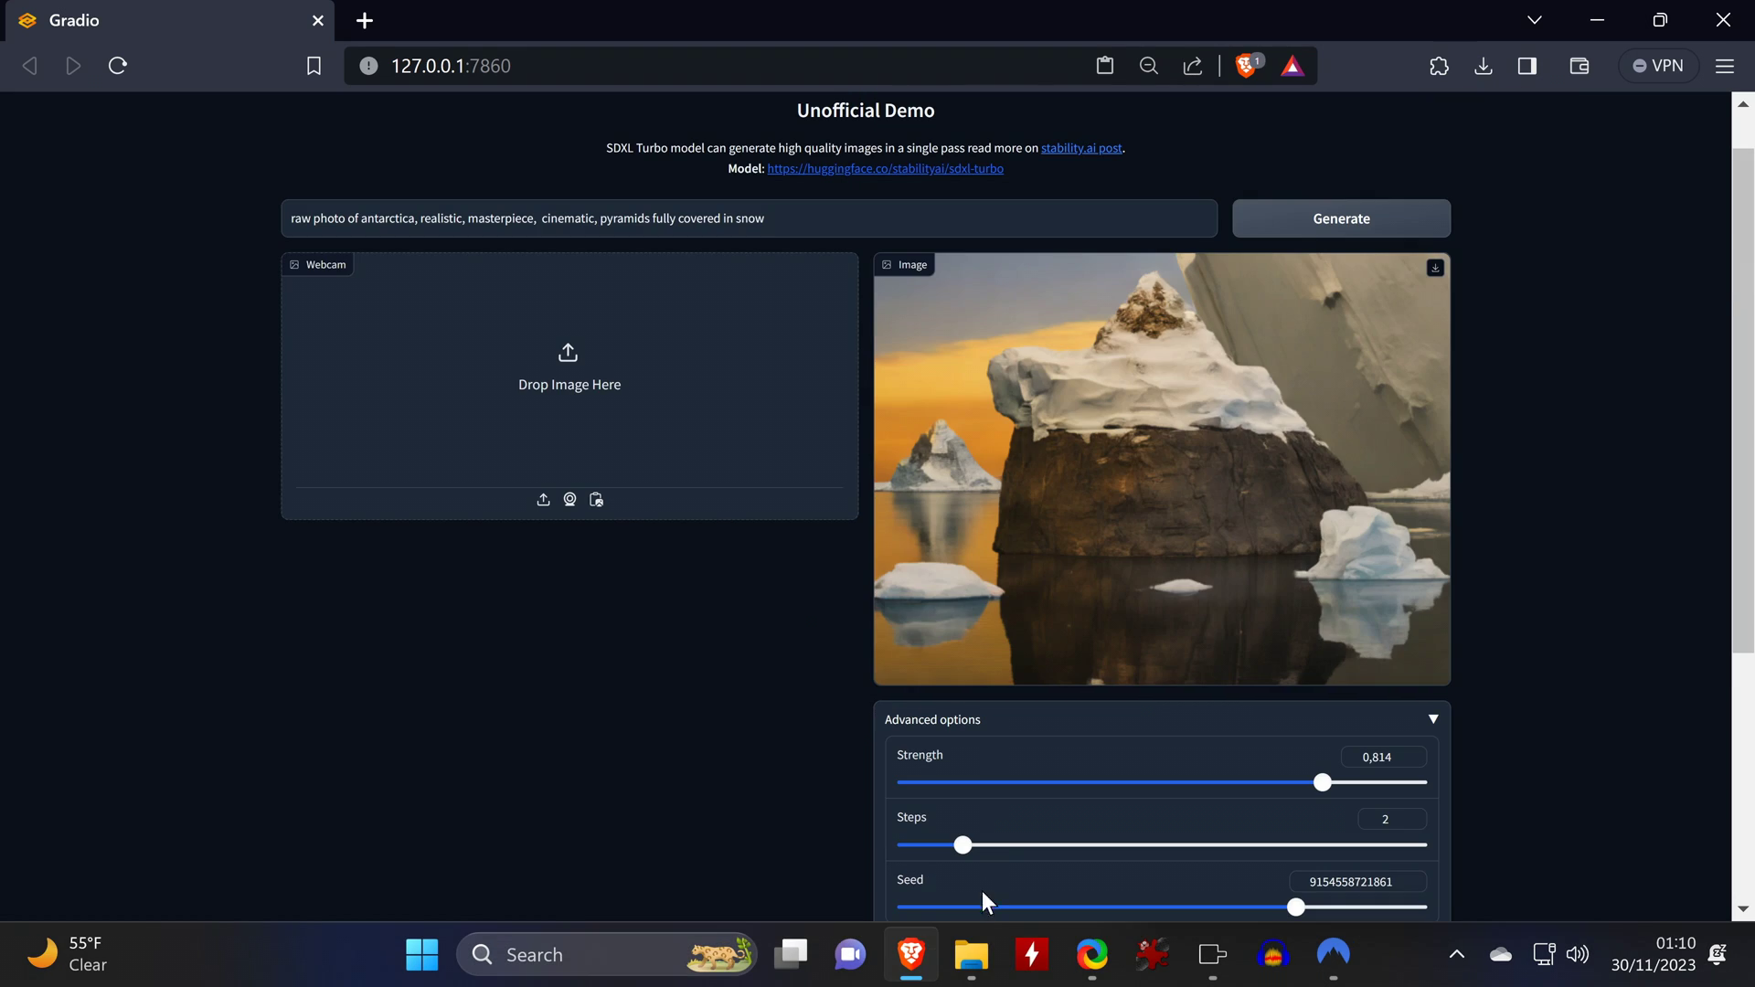
{"action": "left_click", "coordinate": [969, 971]}
{"action": "left_click_drag", "start_coordinate": [1692, 662], "coordinate": [589, 408]}
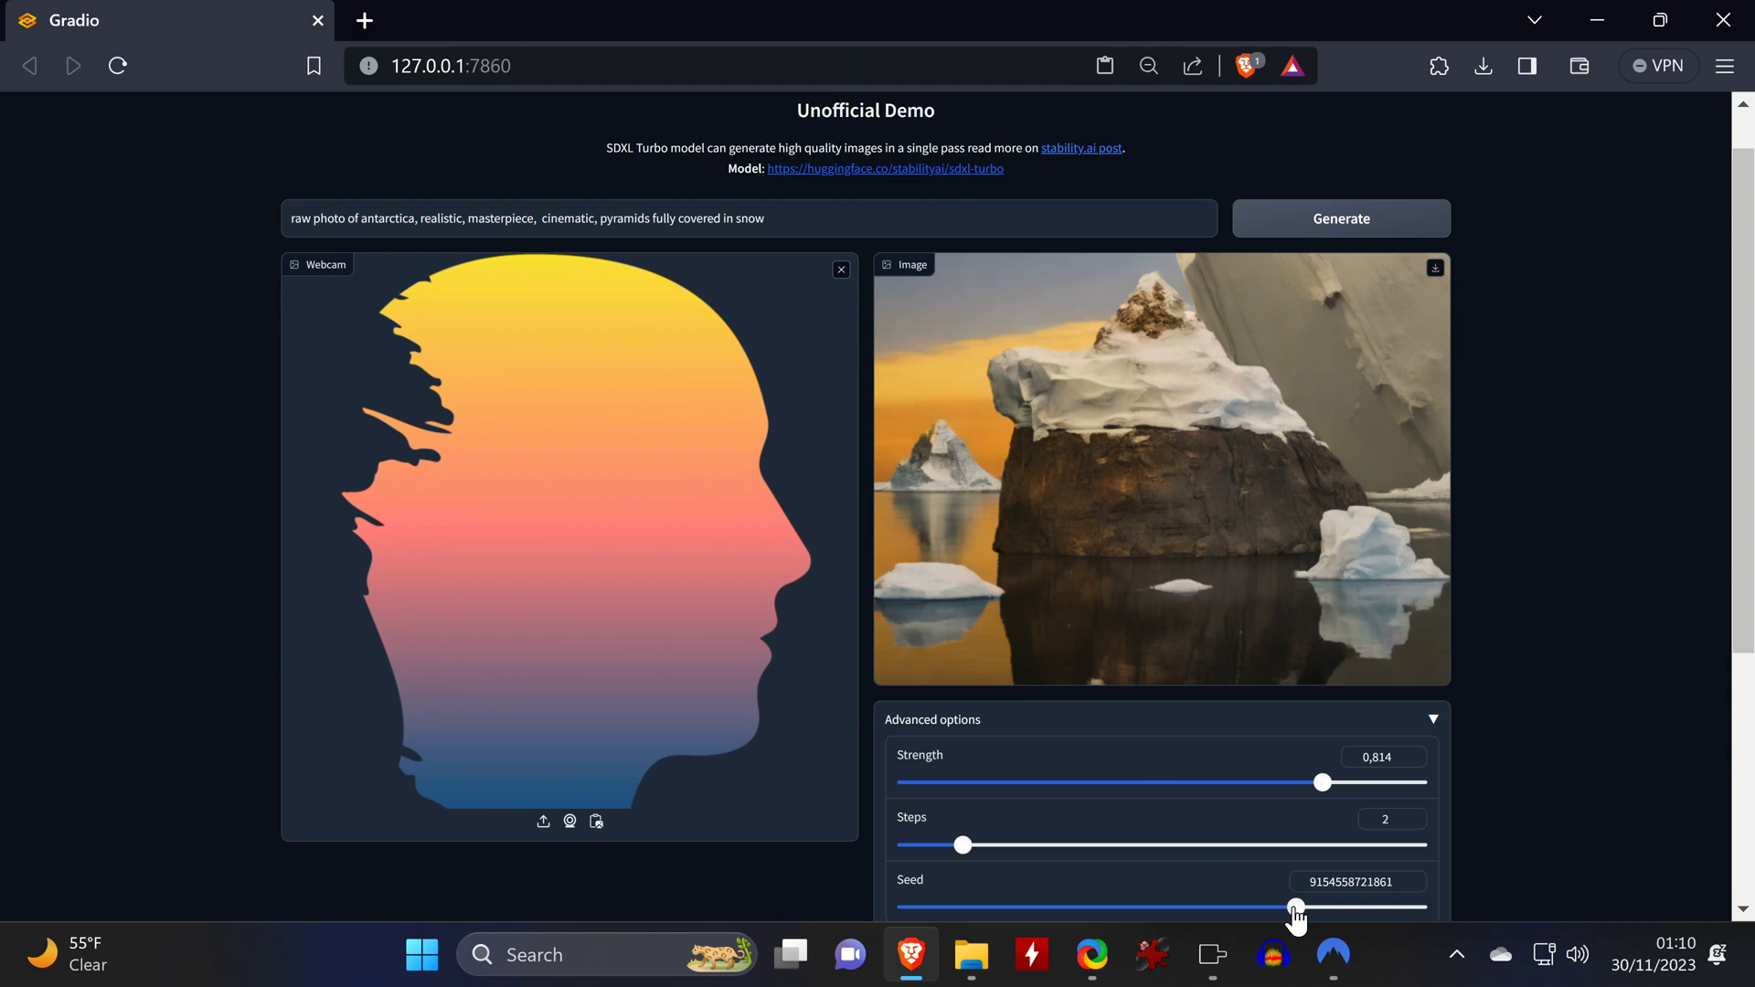
{"action": "left_click_drag", "start_coordinate": [1297, 909], "coordinate": [1195, 912]}
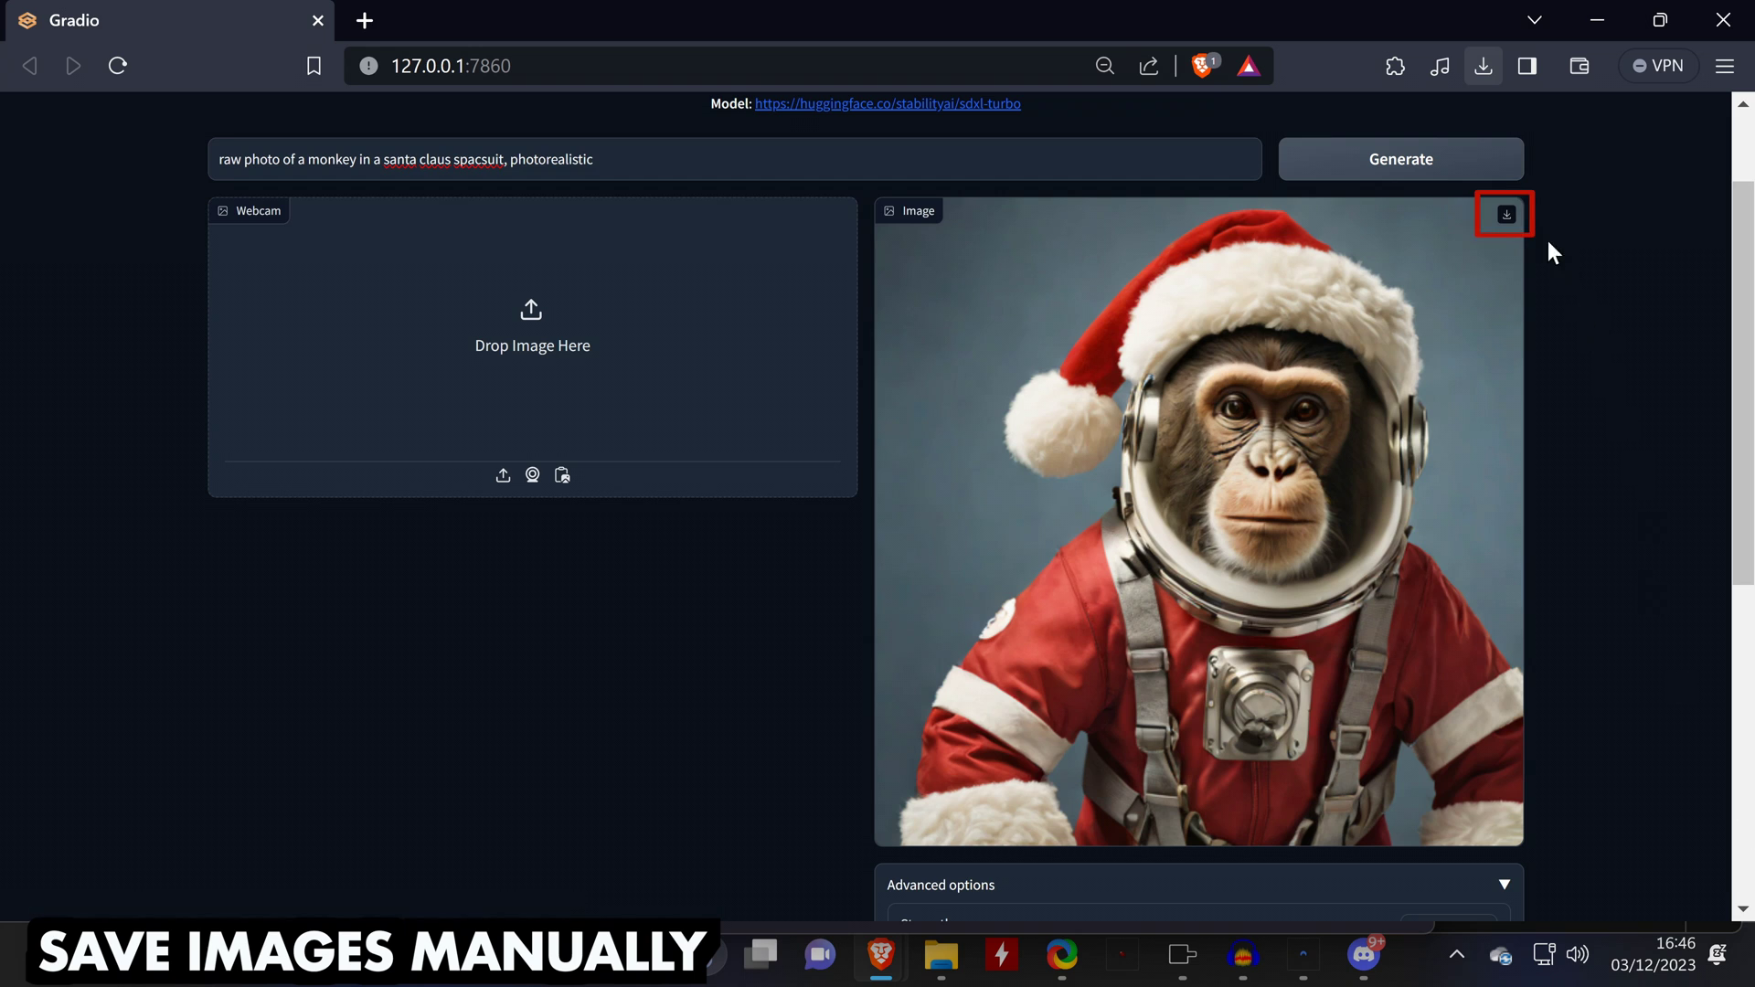
{"action": "left_click", "coordinate": [1508, 214]}
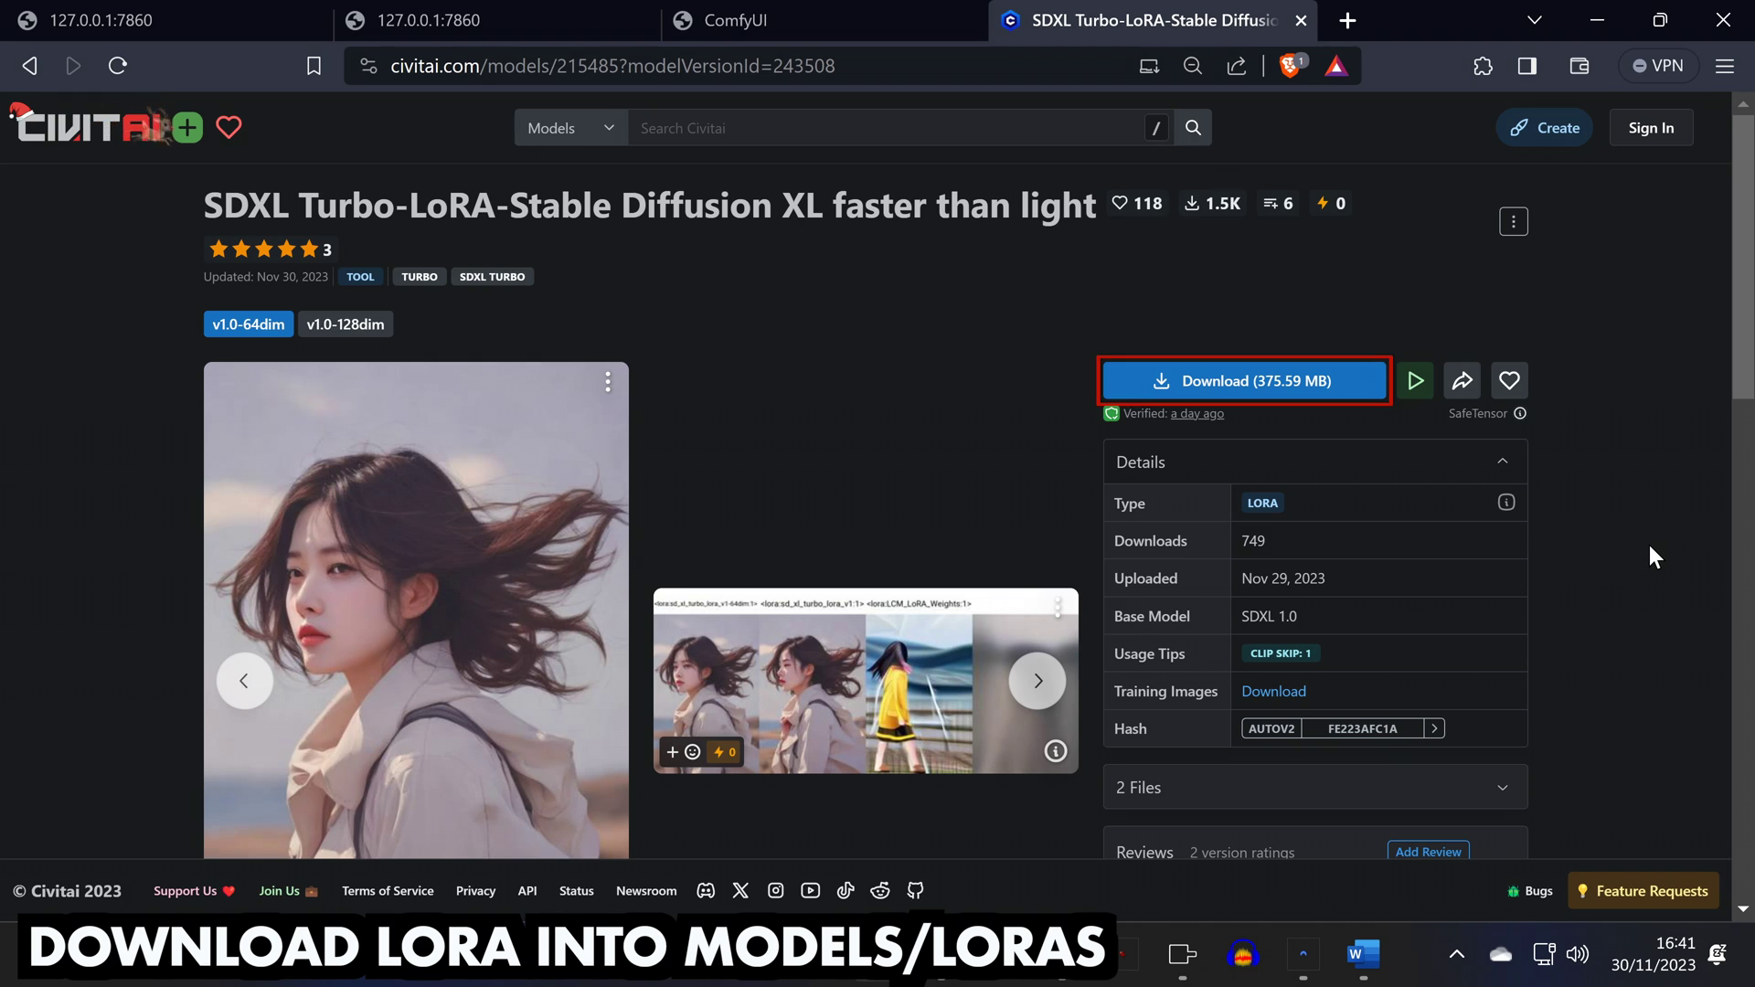
Save the SDXL Turbo LoRA file into comfyui.pinokio.git/ComfyUI/models/loras
{"action": "left_click", "coordinate": [1259, 381]}
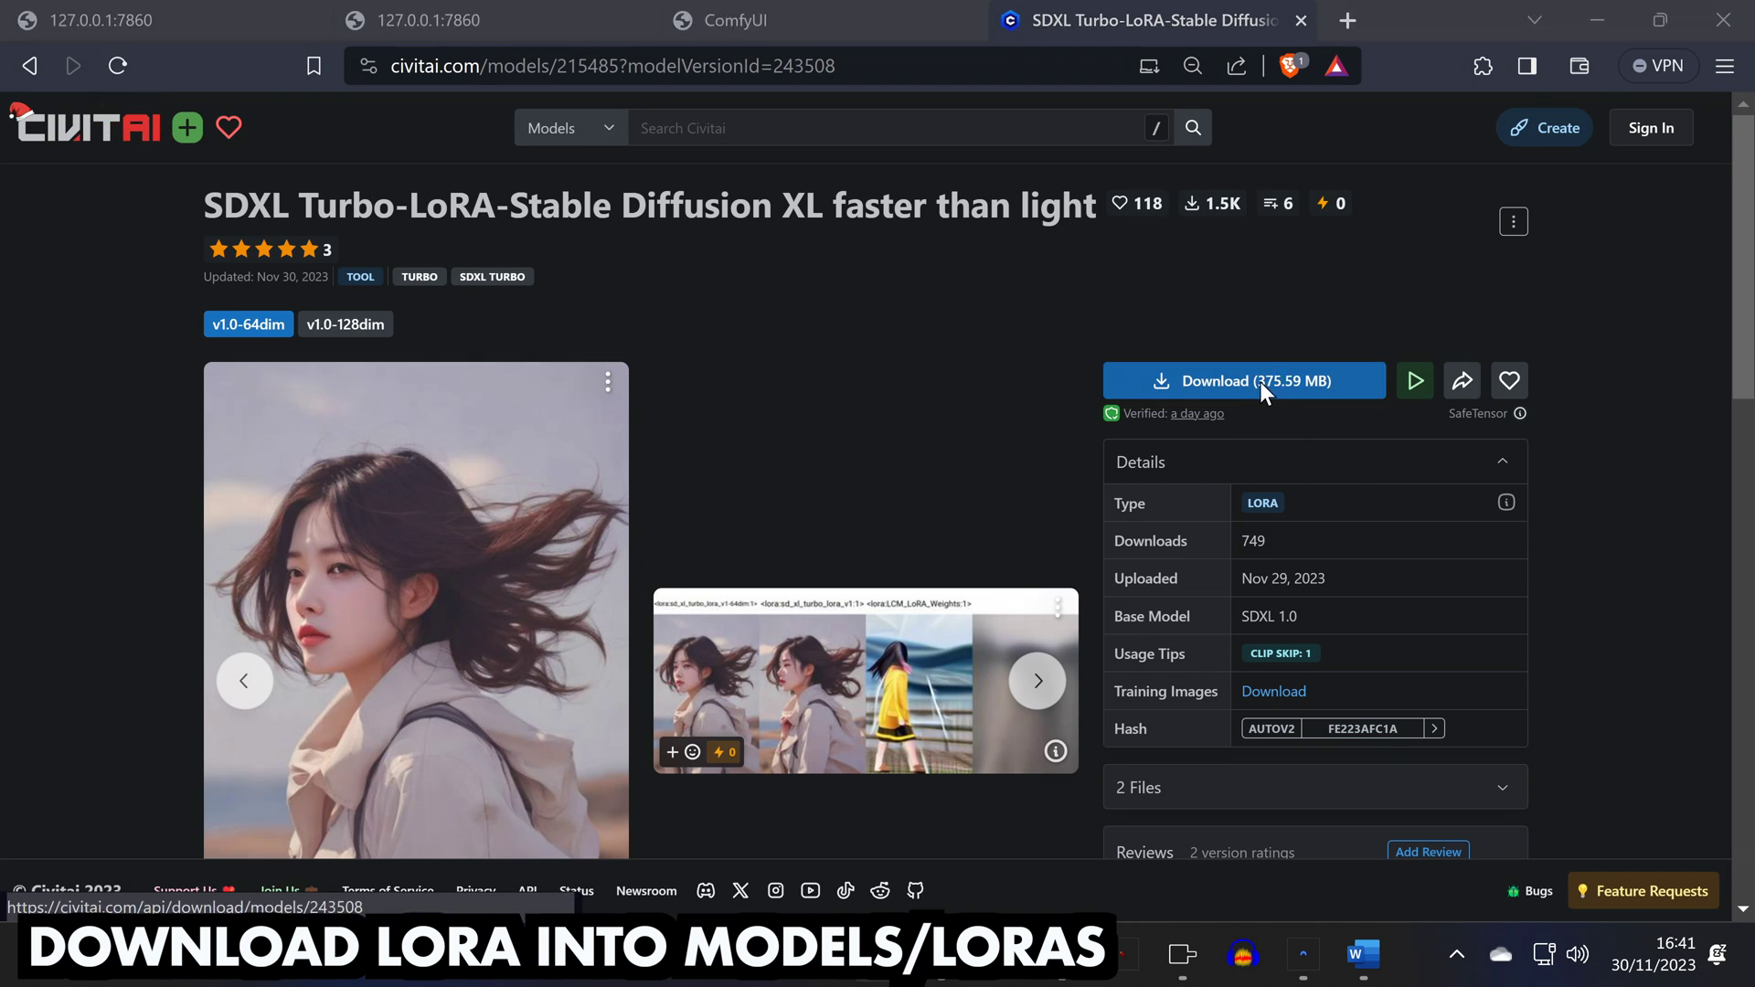
{"action": "left_click", "coordinate": [33, 484]}
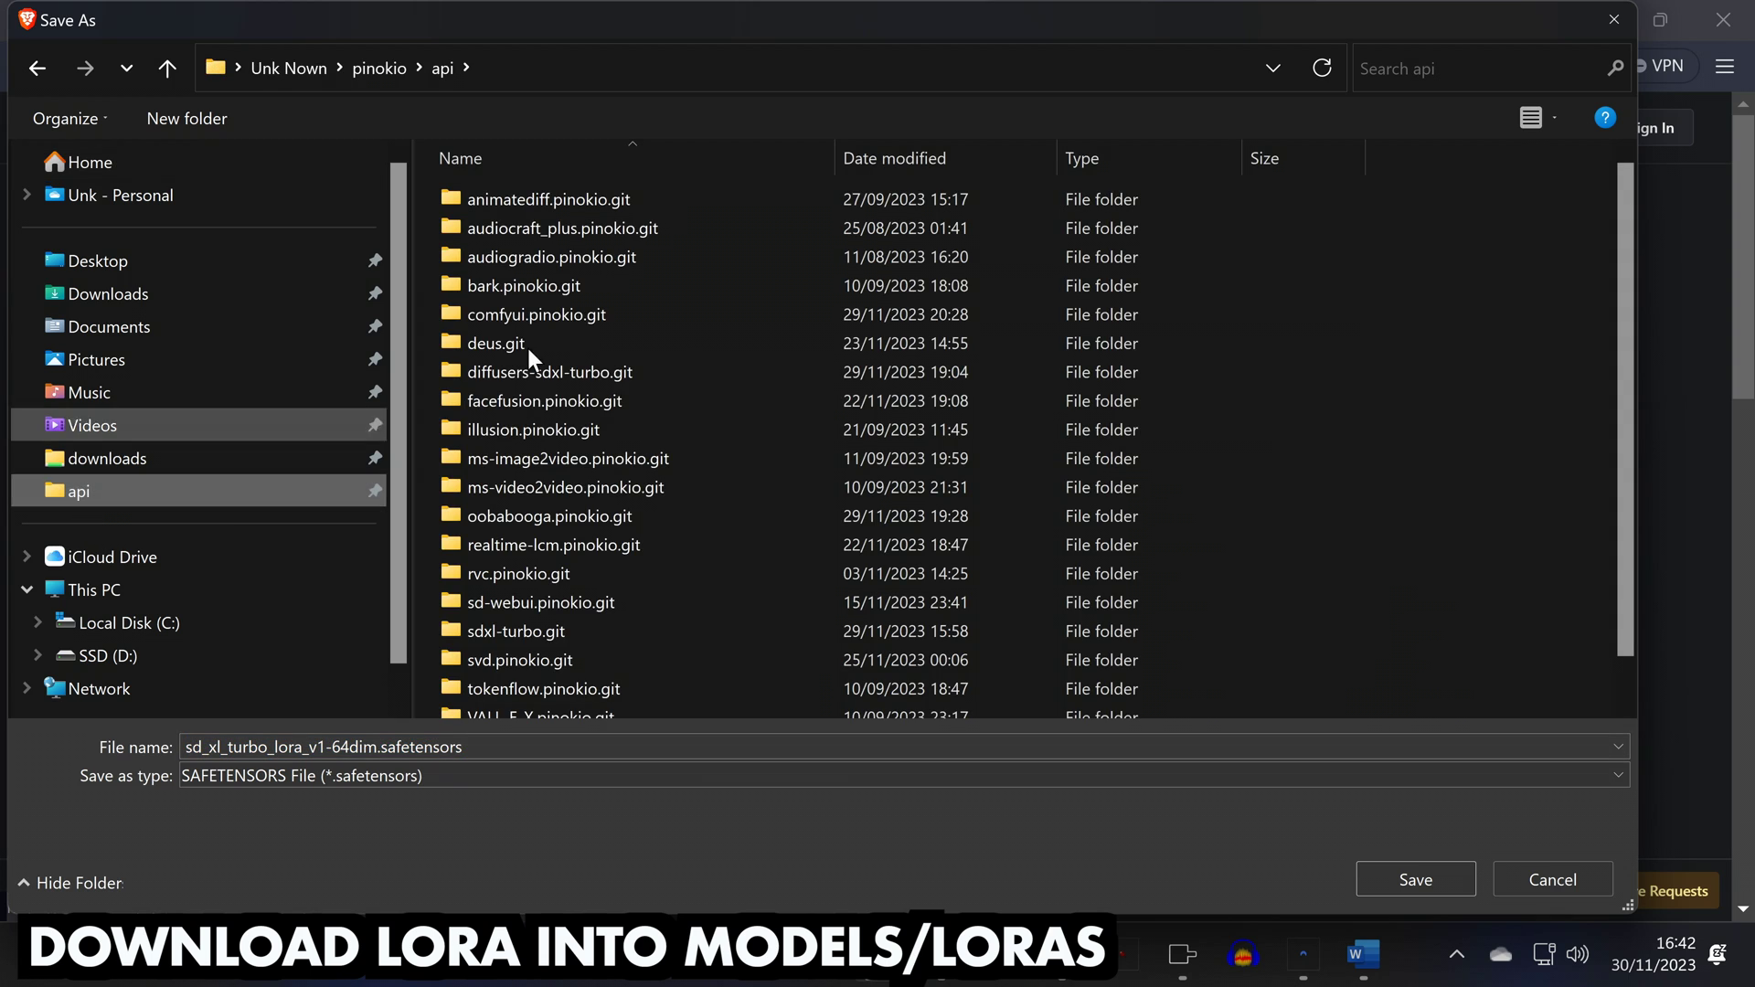
{"action": "double_click", "coordinate": [618, 313]}
{"action": "left_click", "coordinate": [585, 233]}
{"action": "double_click", "coordinate": [582, 233]}
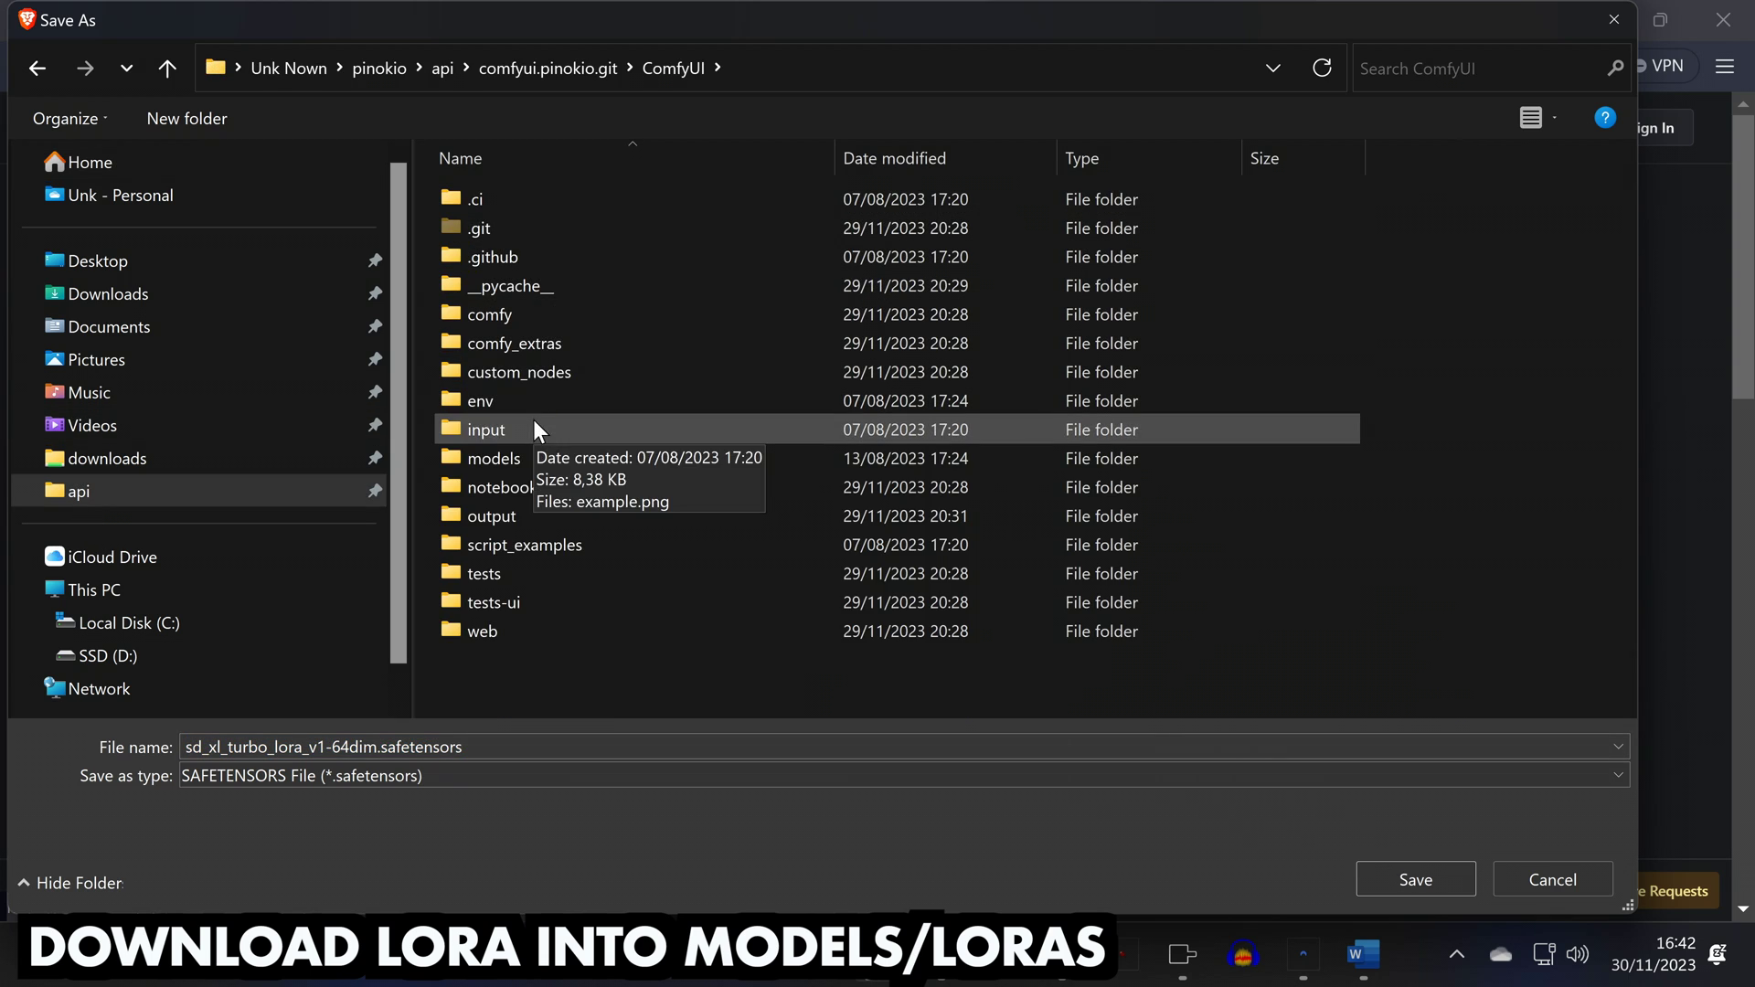
{"action": "left_click", "coordinate": [588, 455]}
{"action": "double_click", "coordinate": [587, 455]}
{"action": "double_click", "coordinate": [588, 455]}
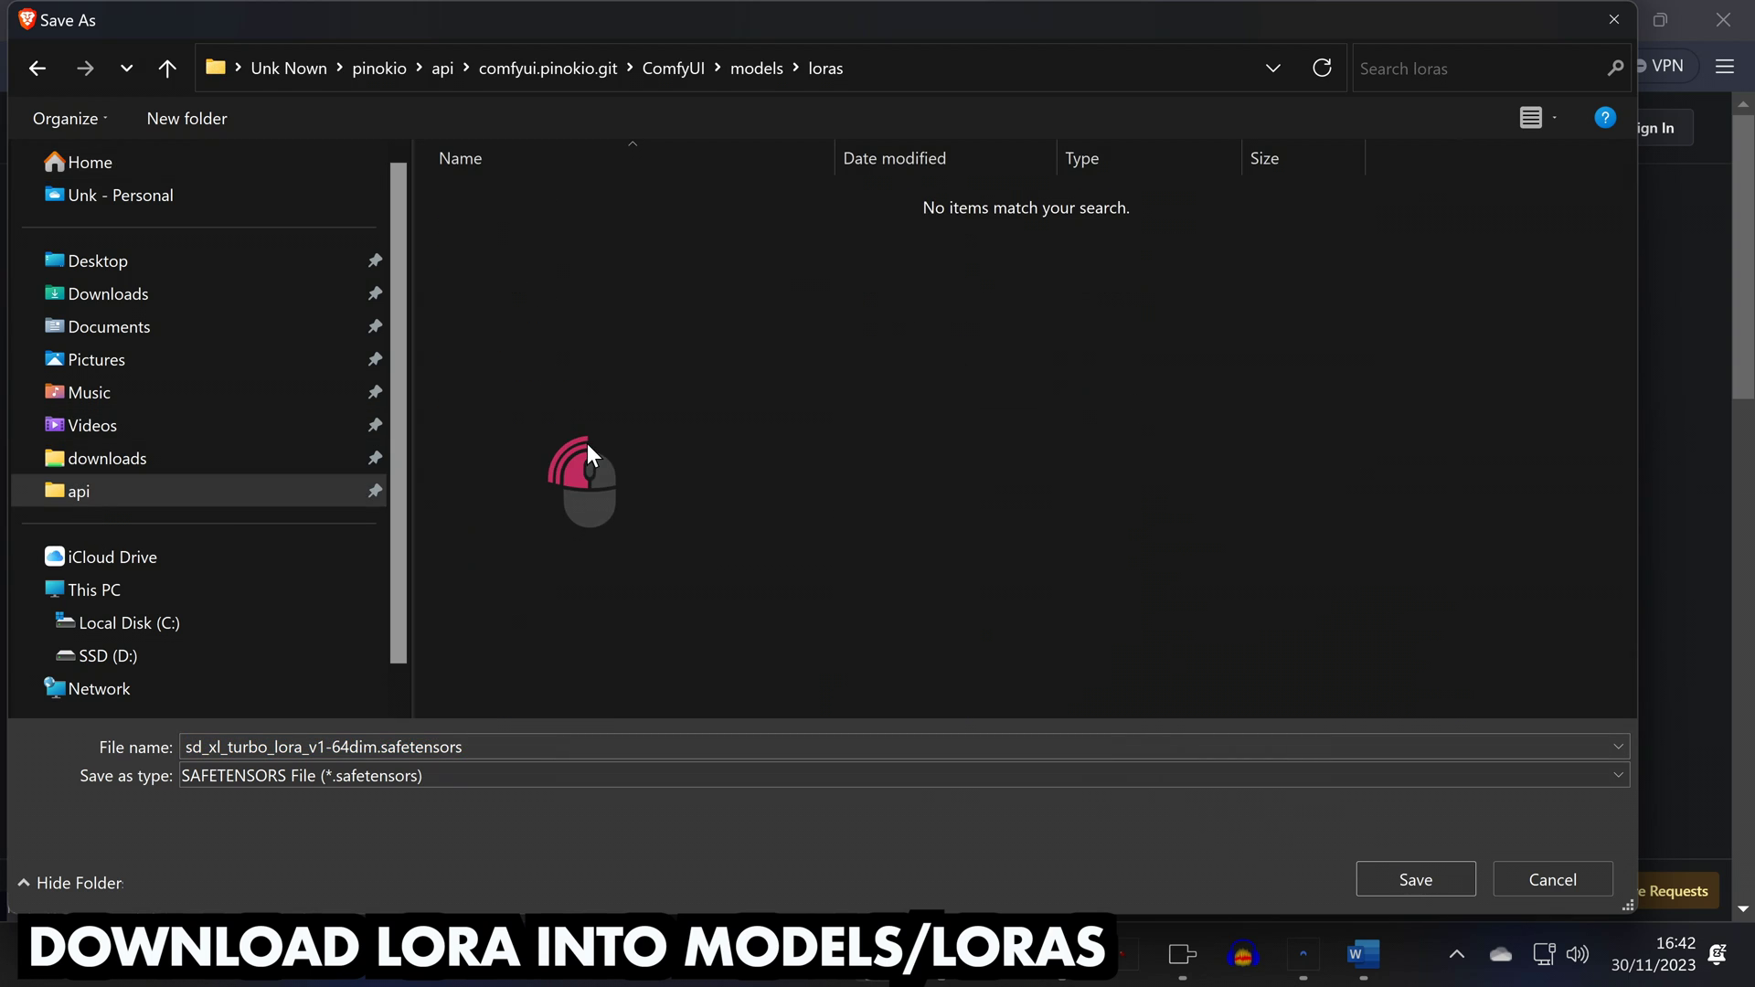
{"action": "left_click", "coordinate": [1390, 876]}
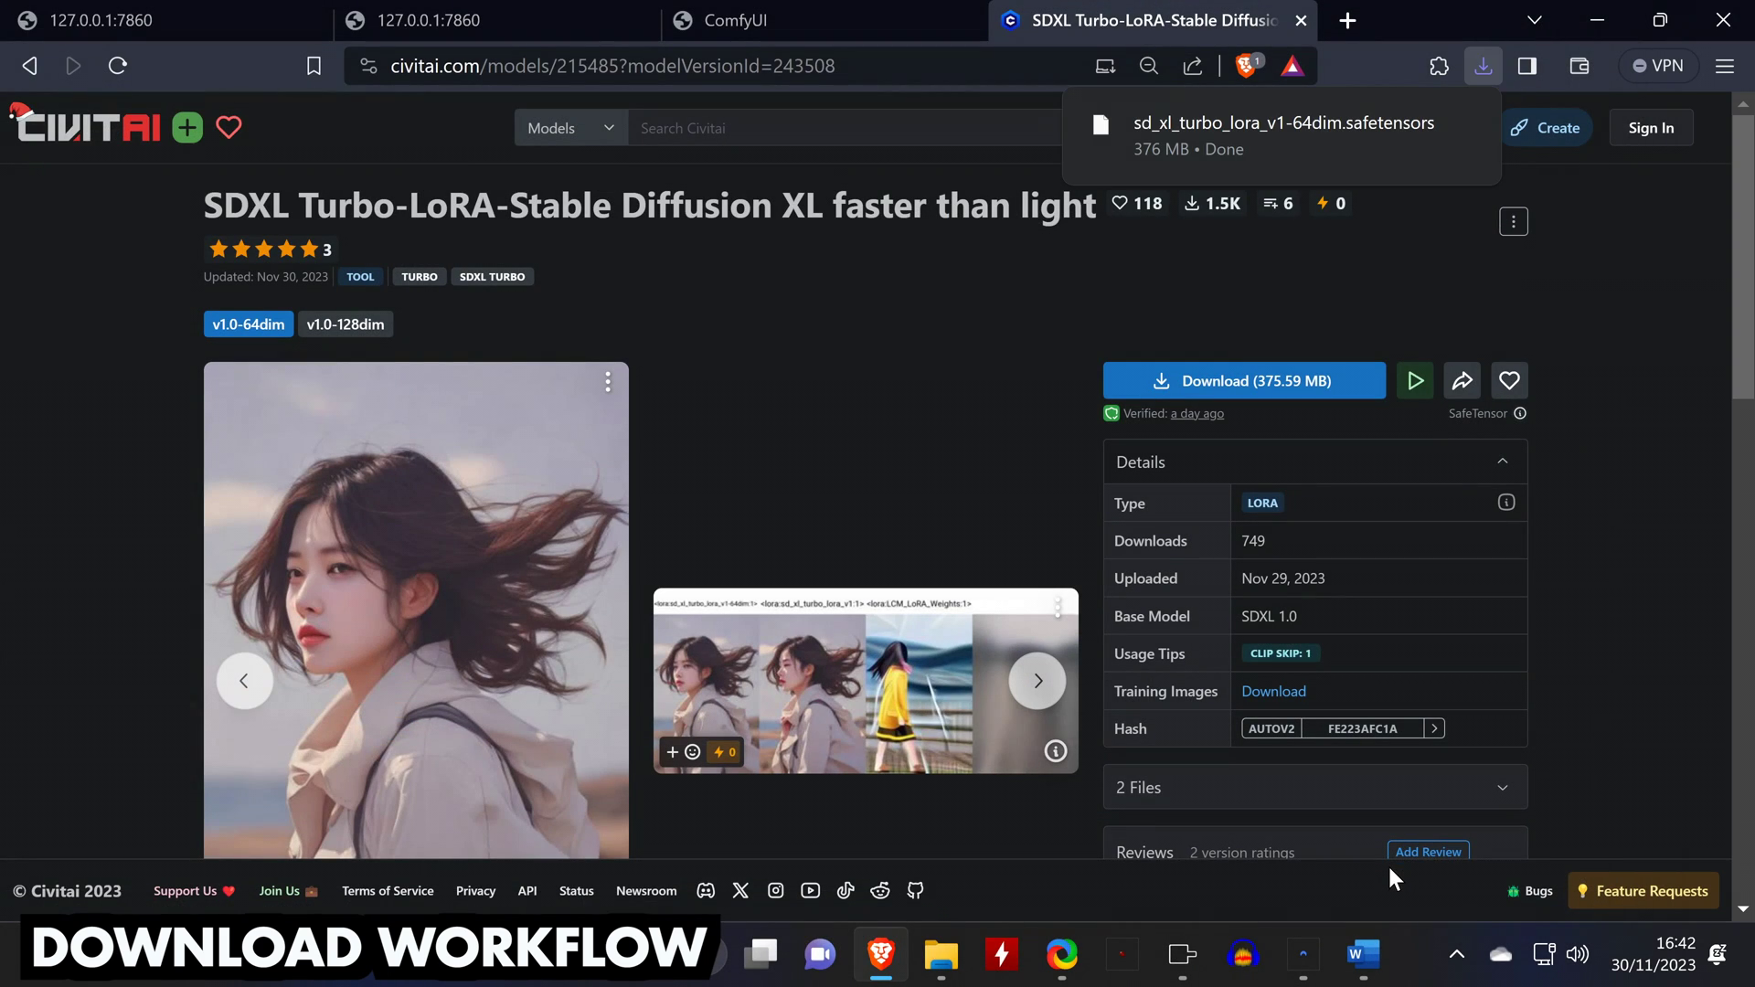
Save the LoRA workflow zip from the description into comfyui.pinokio.git/workflows
{"action": "scroll", "coordinate": [1362, 818], "scroll_direction": "down", "scroll_amount": 6}
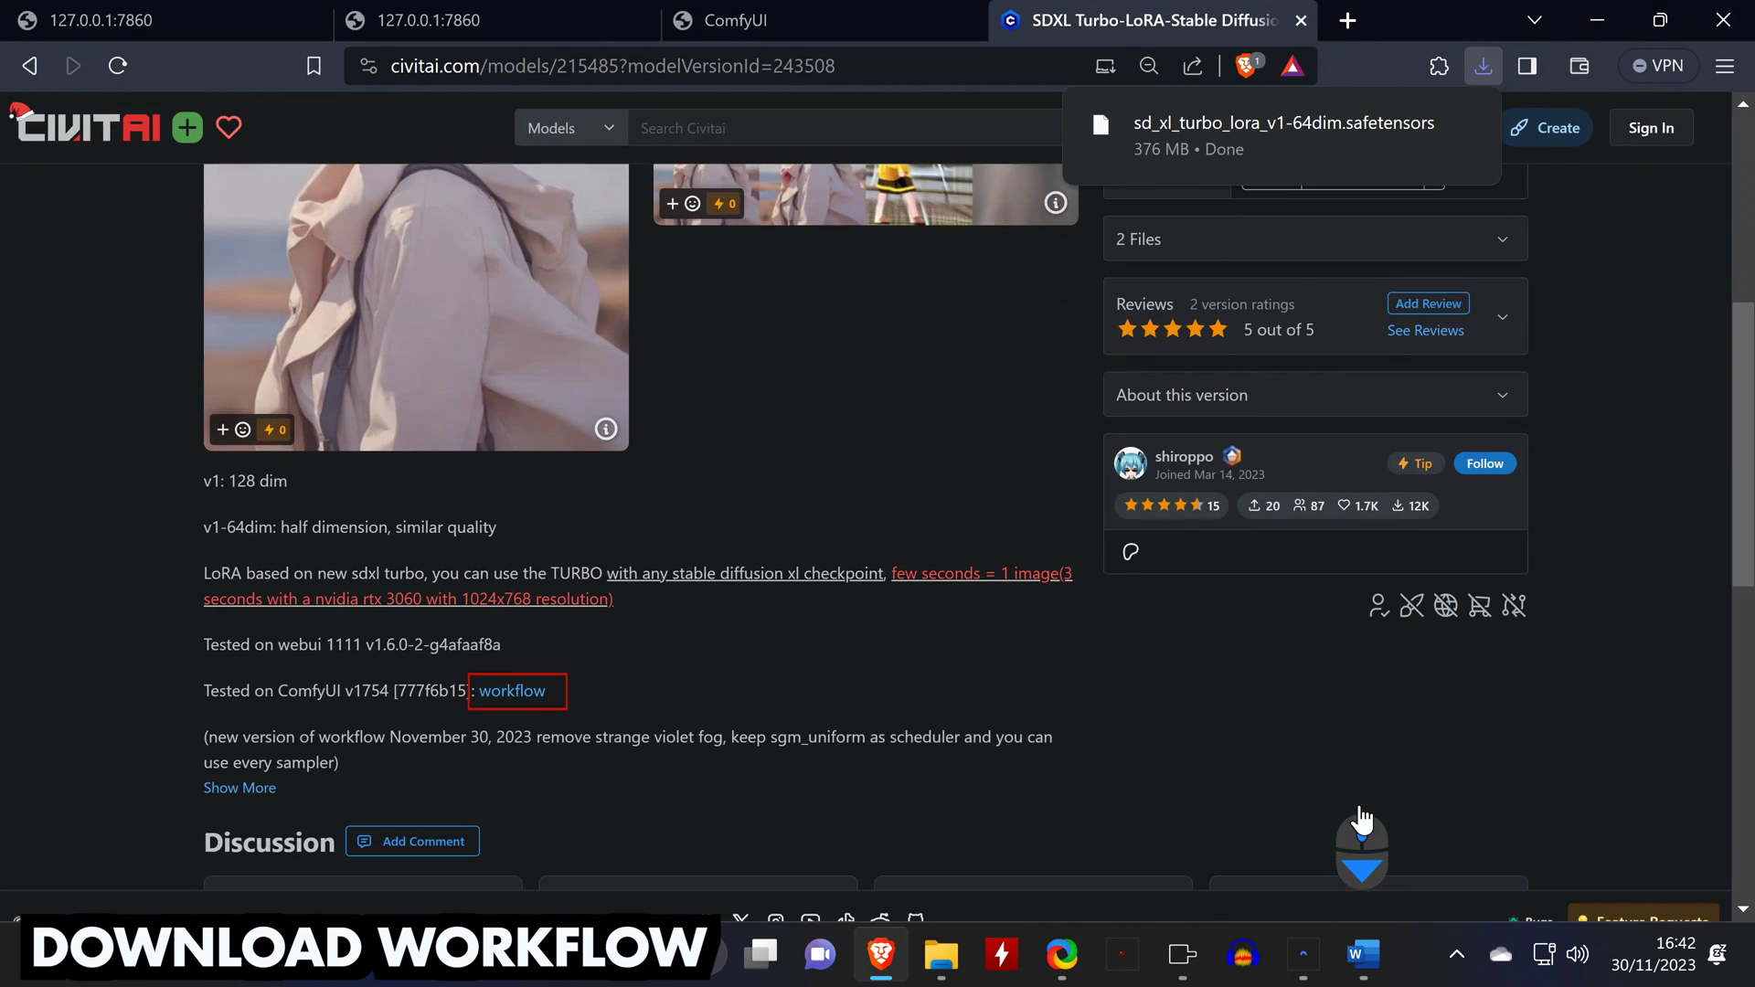
{"action": "left_click", "coordinate": [512, 692]}
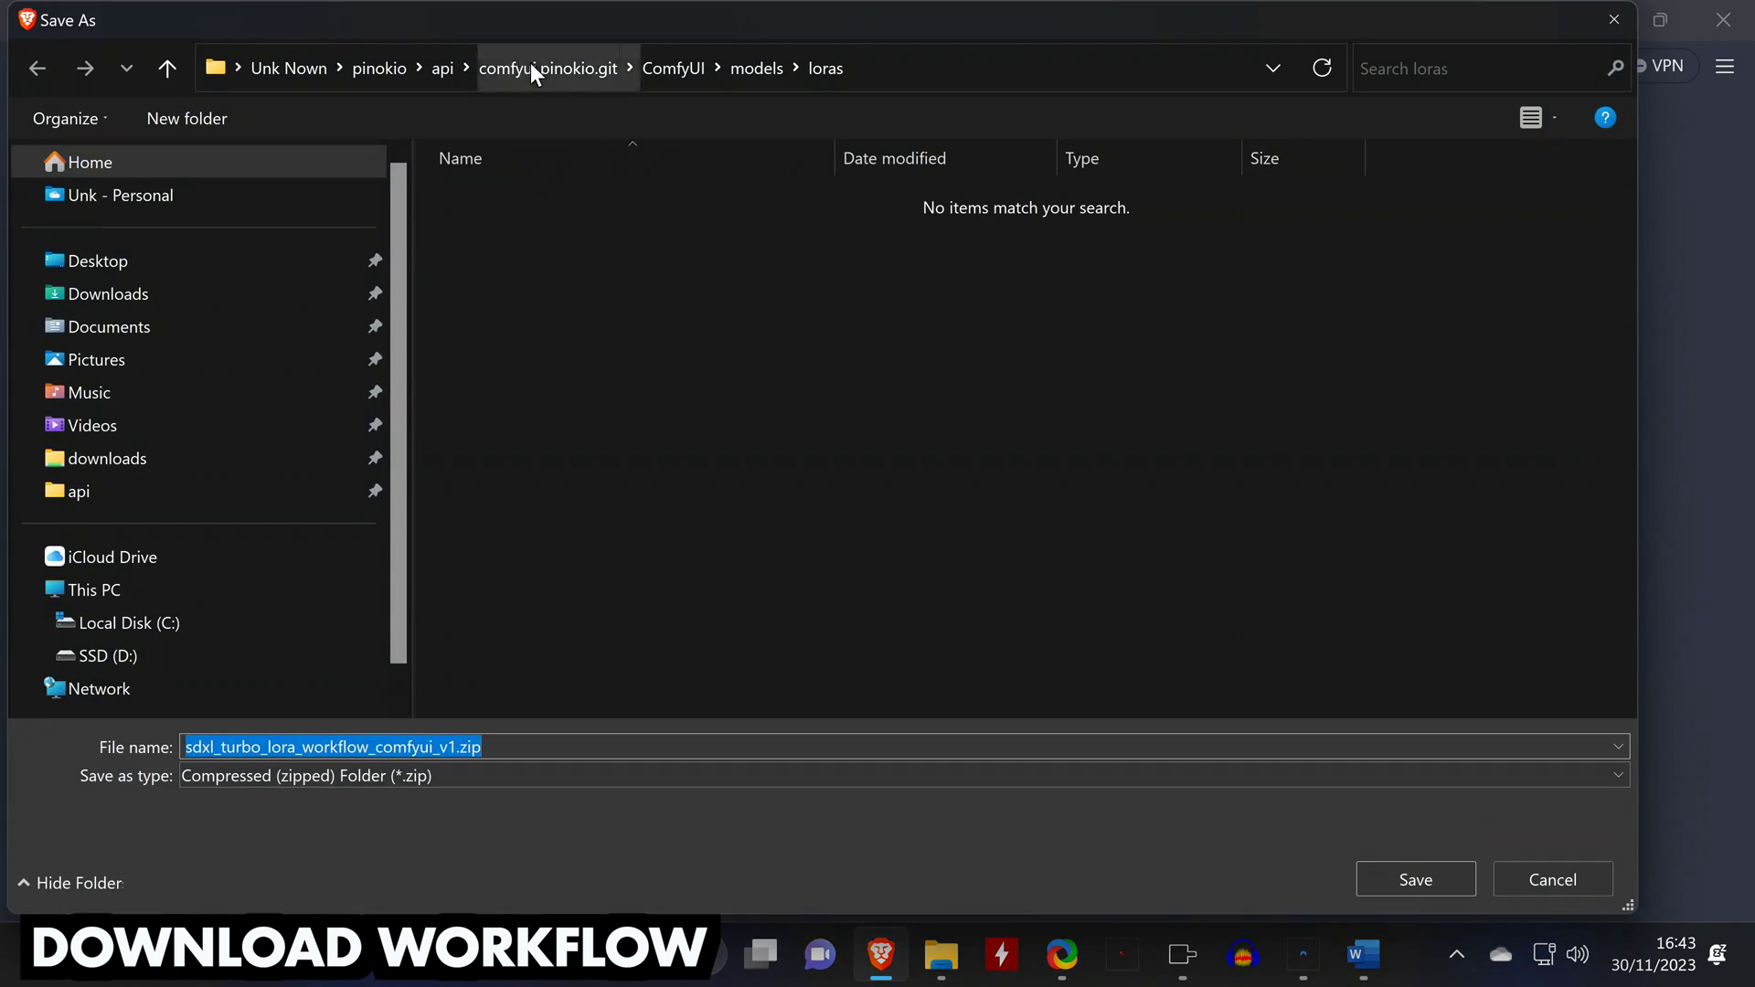
{"action": "left_click", "coordinate": [530, 66]}
{"action": "double_click", "coordinate": [524, 256]}
{"action": "left_click", "coordinate": [1415, 880]}
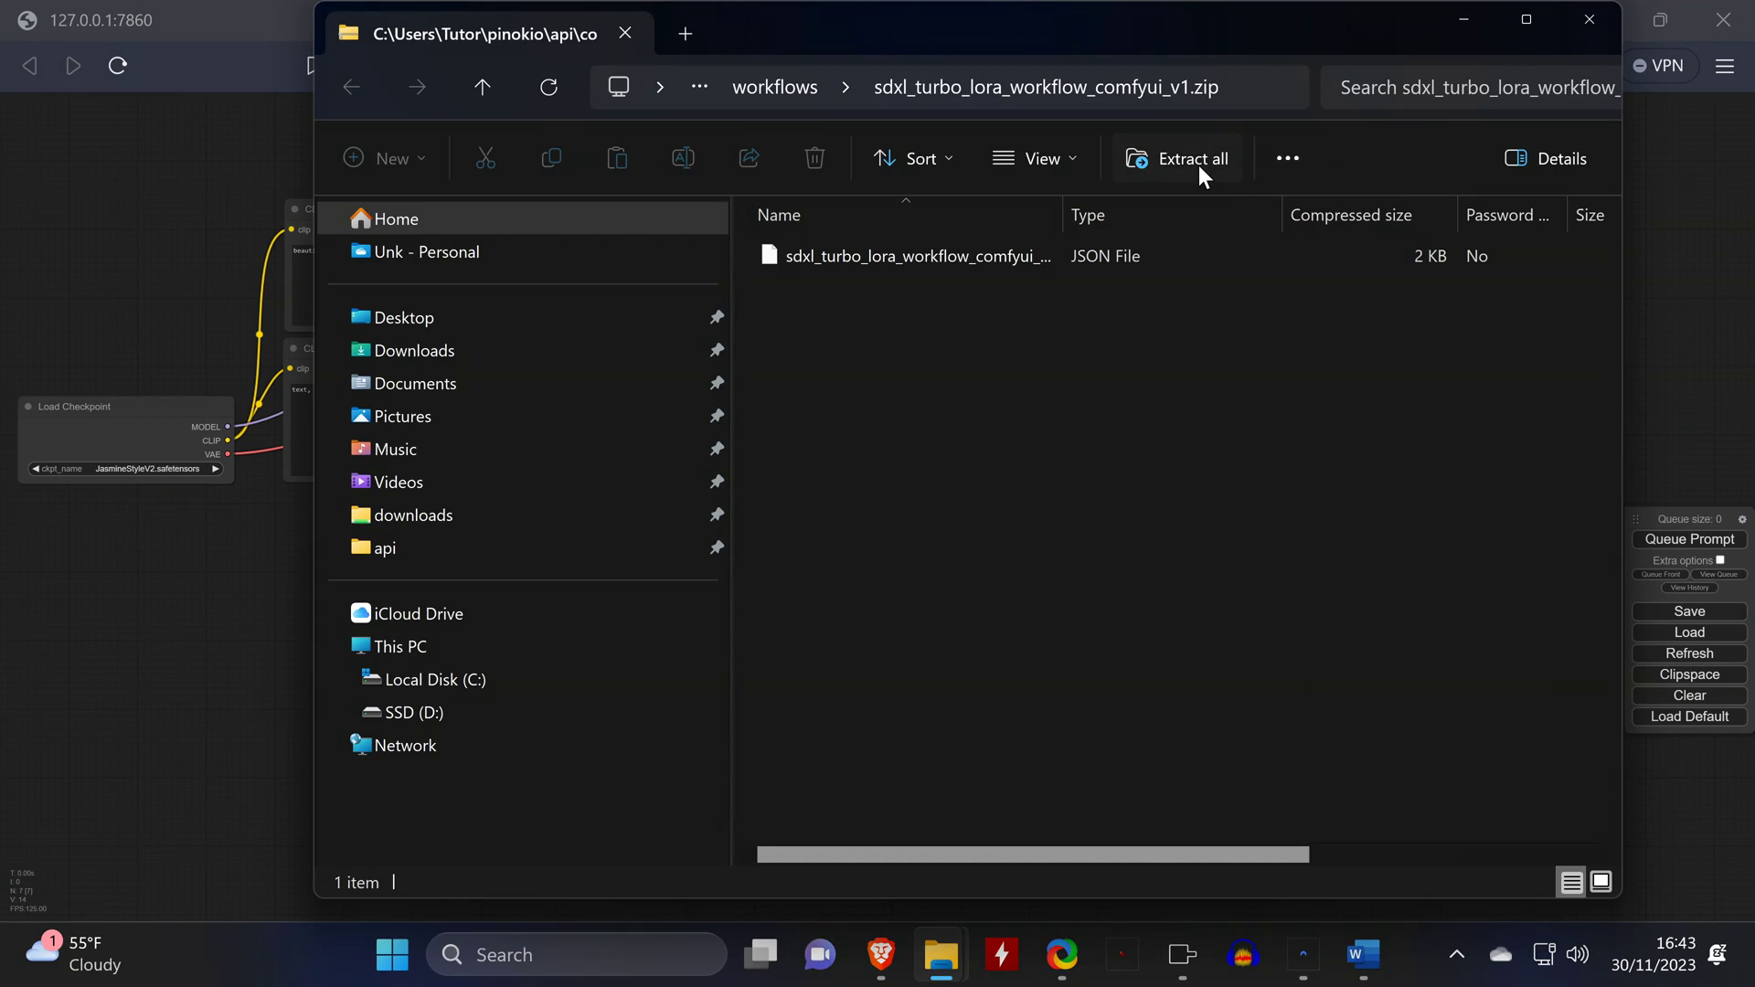
Extract the workflow zip and load sdxl_turbo_lora_workflow_comfyui_v1.json, panning to the sampler and outputs
{"action": "left_click", "coordinate": [1198, 164]}
{"action": "left_click", "coordinate": [1143, 723]}
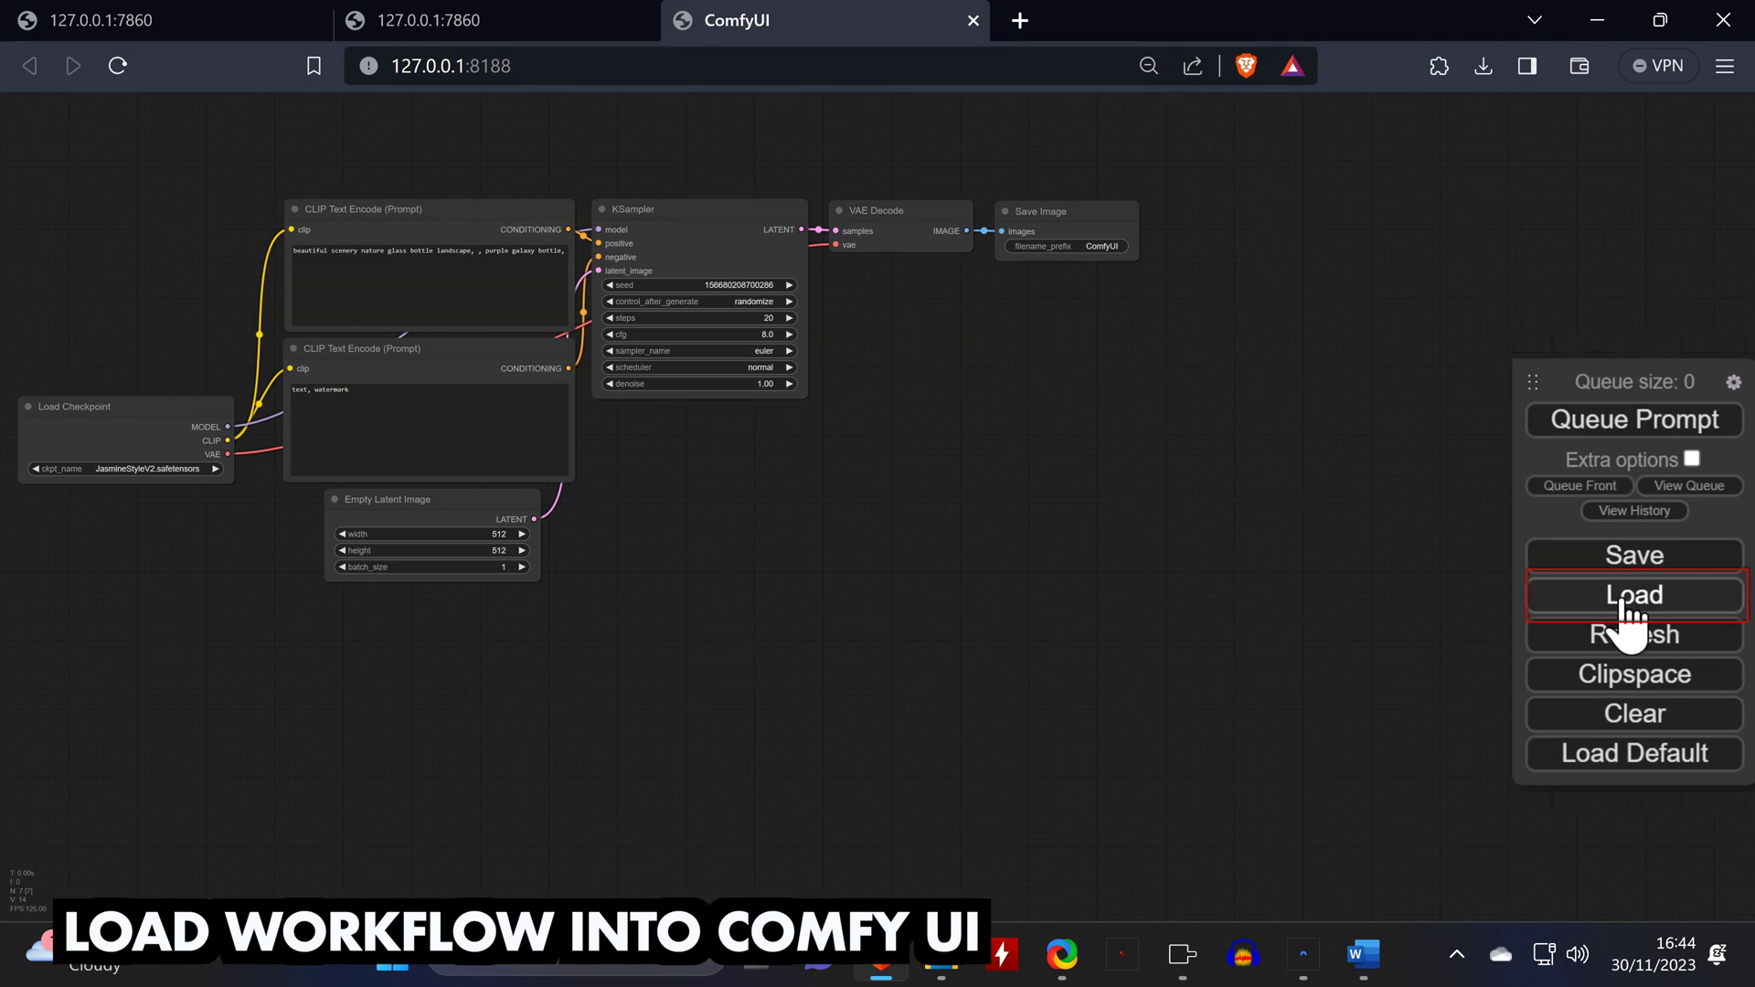
{"action": "left_click", "coordinate": [1625, 603]}
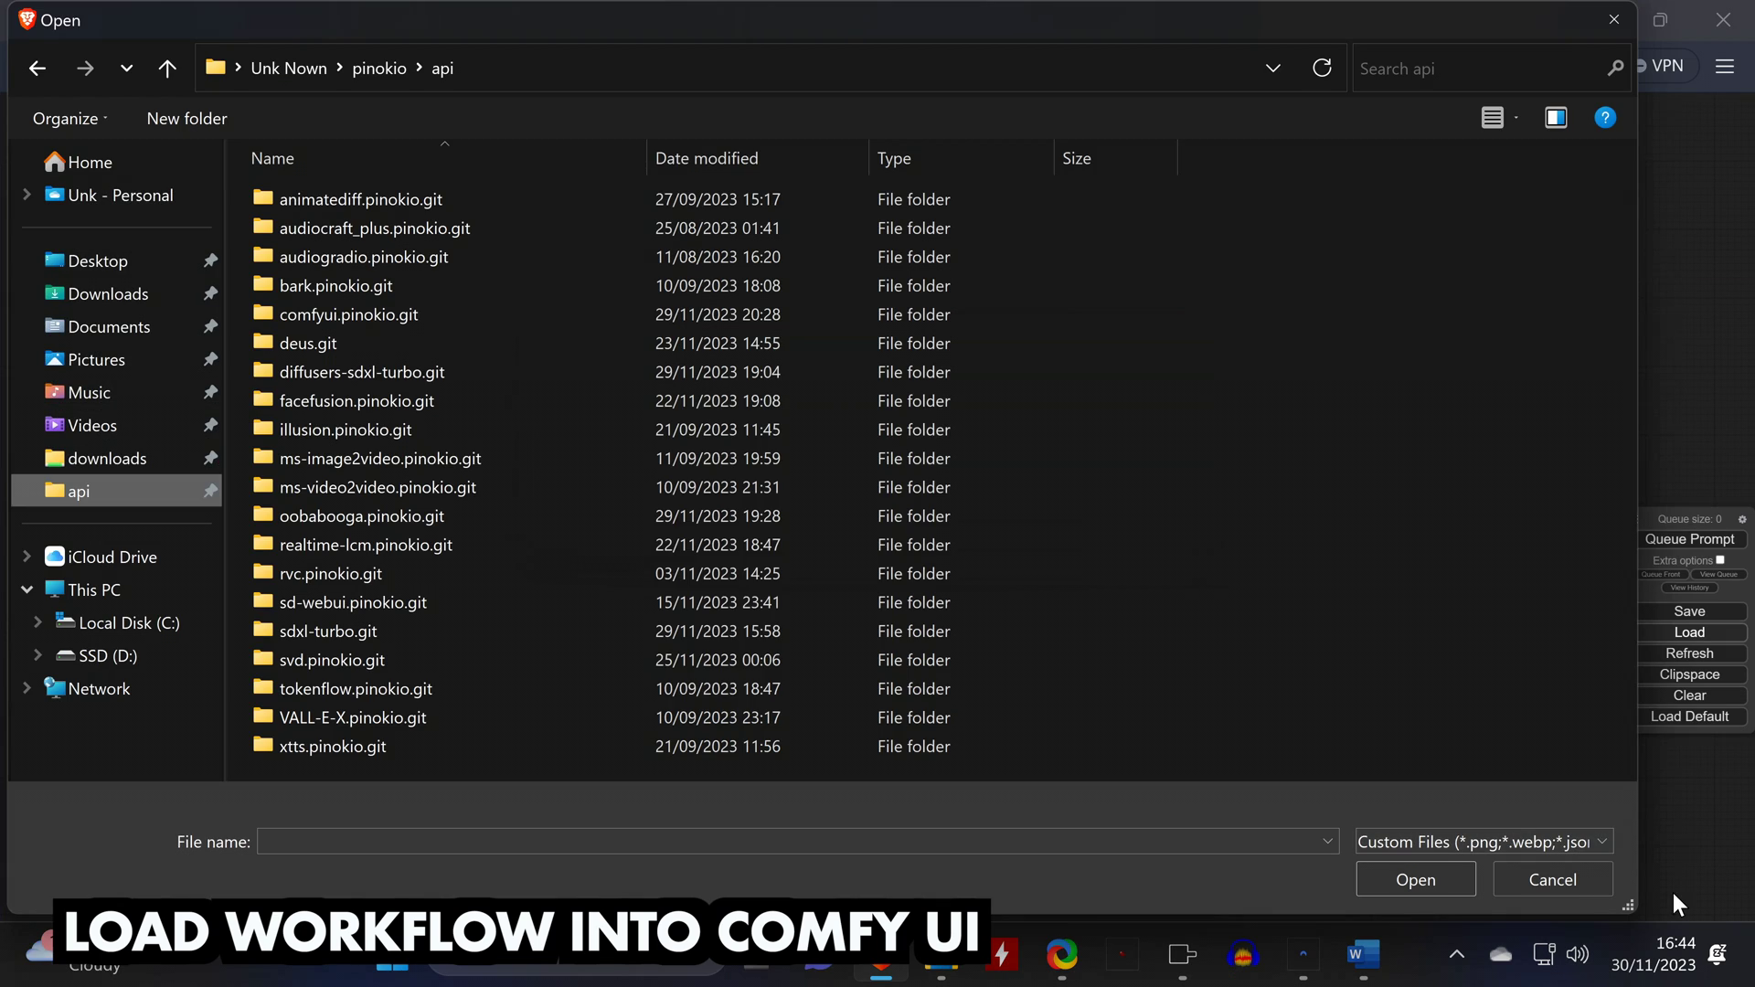
{"action": "left_click", "coordinate": [504, 318]}
{"action": "double_click", "coordinate": [407, 256]}
{"action": "double_click", "coordinate": [404, 228]}
{"action": "scroll", "coordinate": [776, 798], "scroll_direction": "up", "scroll_amount": 3}
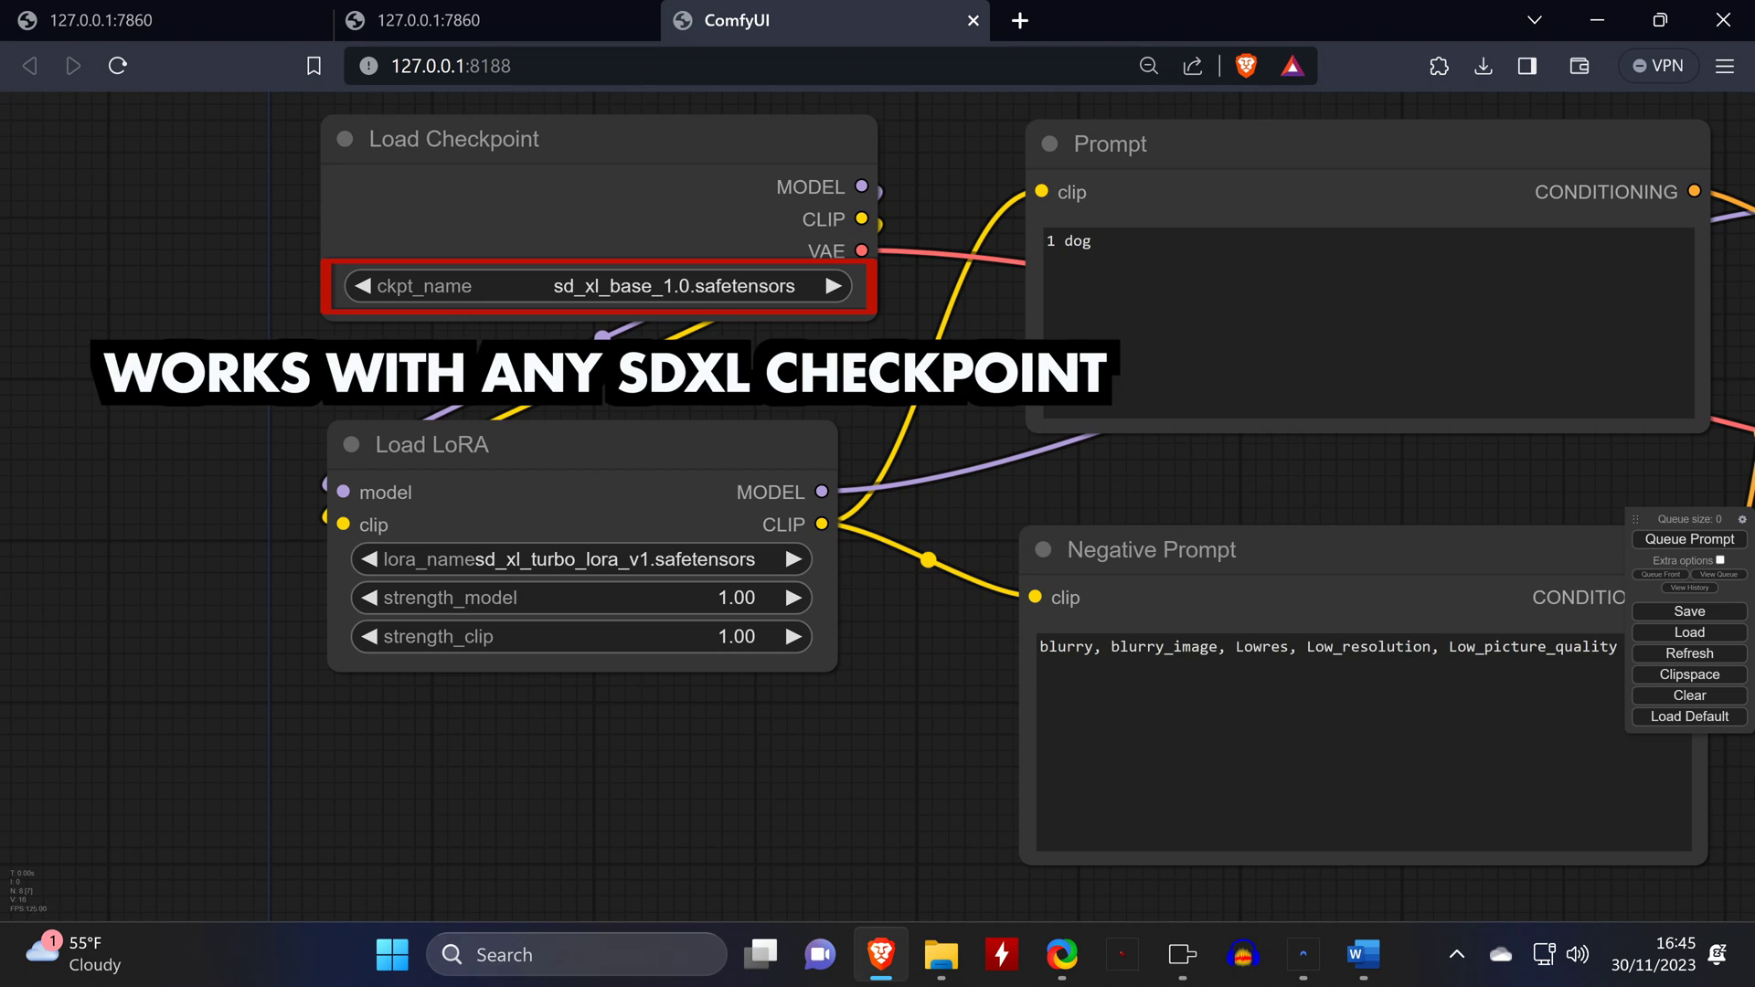
{"action": "left_click_drag", "start_coordinate": [1719, 785], "coordinate": [830, 808]}
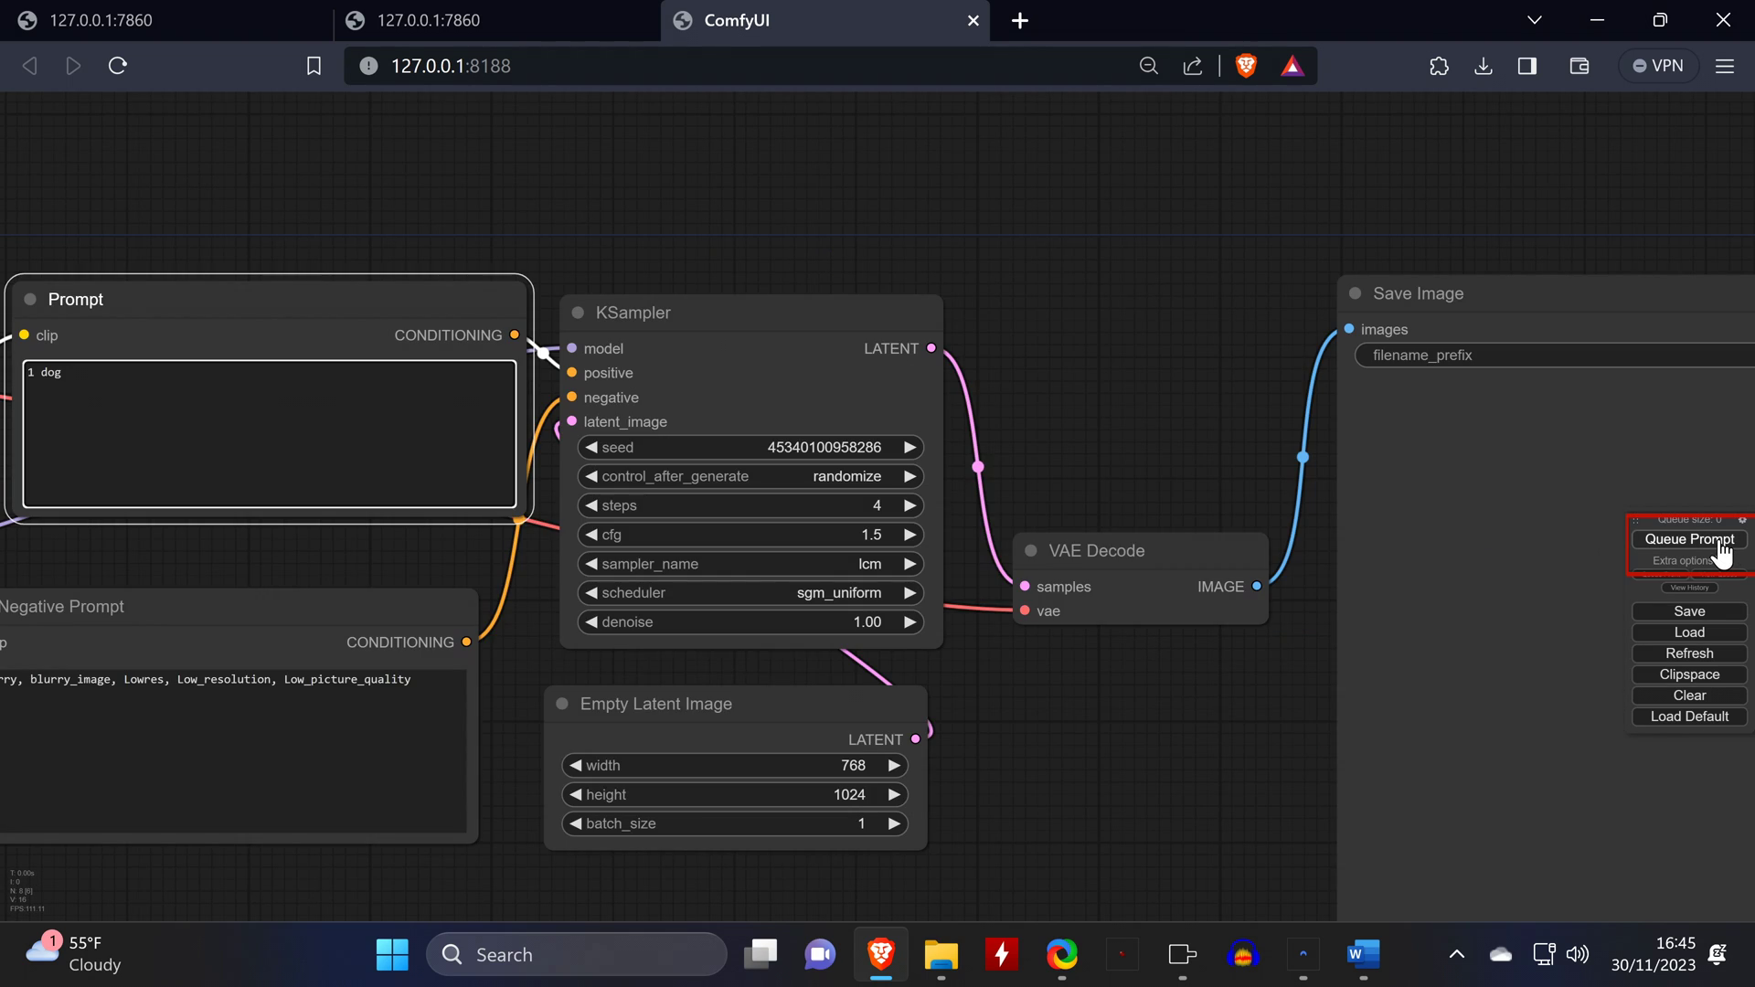
After the validation error, refresh so Load LoRA uses sd_xl_turbo_lora_v1-64dim.safetensors, then generate the dog
{"action": "left_click", "coordinate": [1719, 543]}
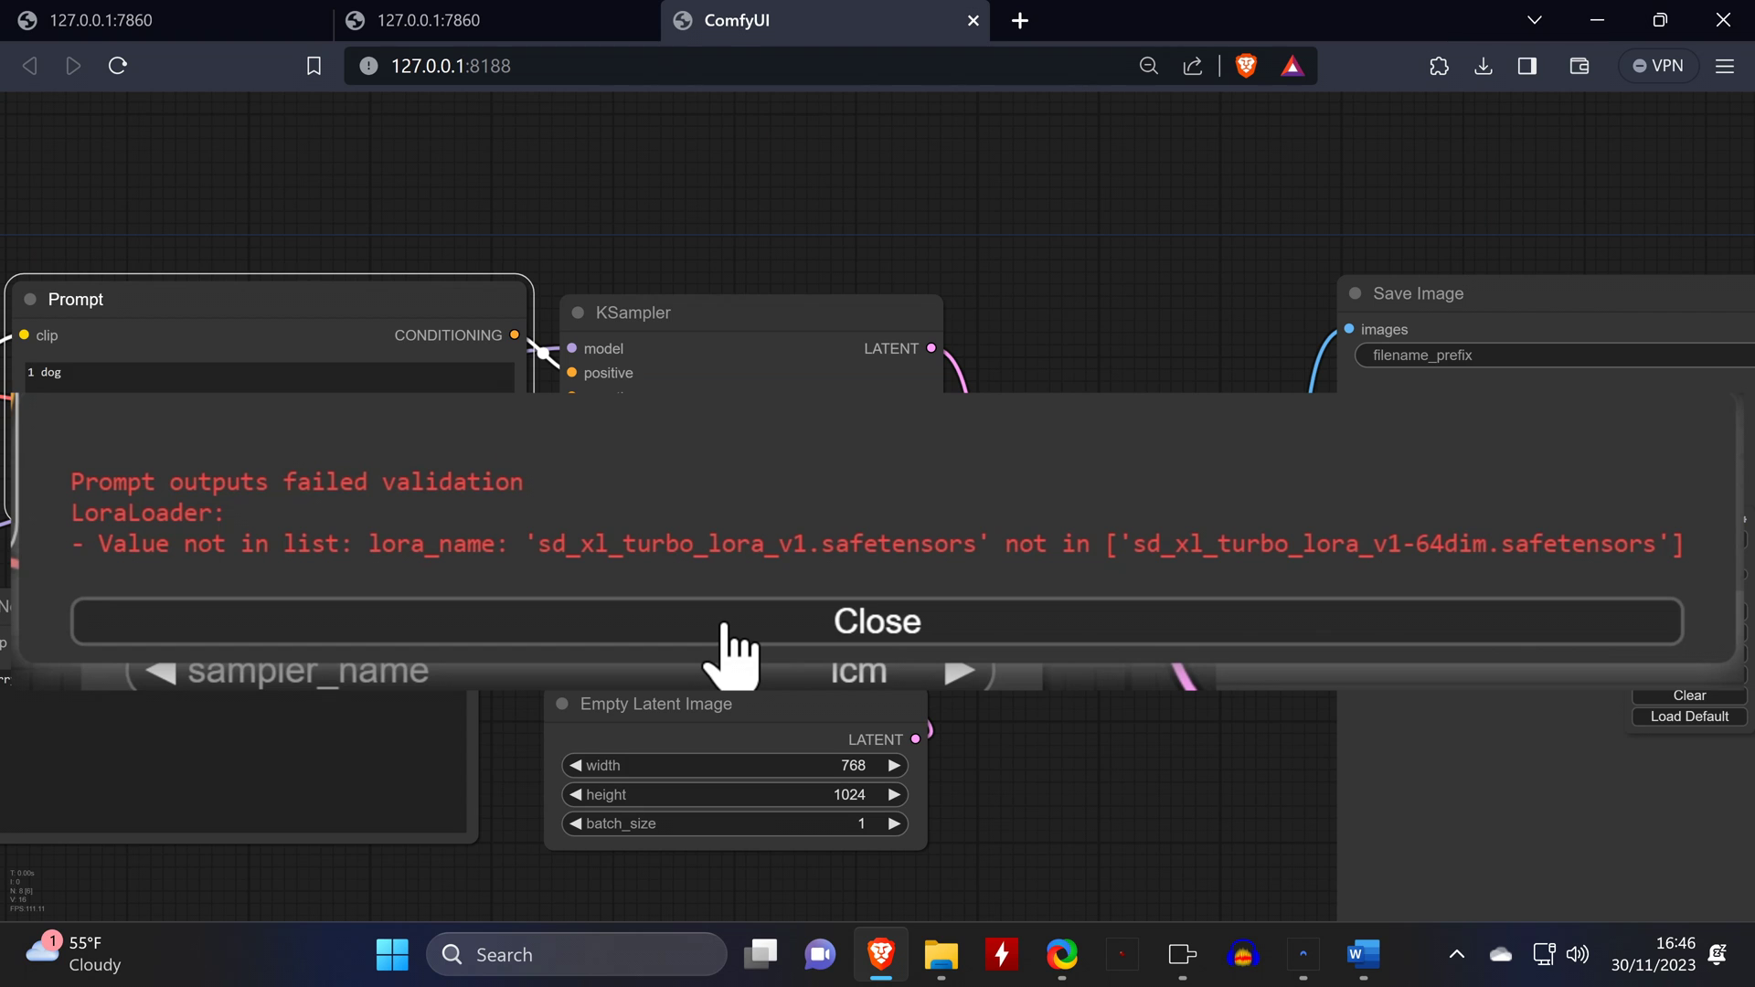
{"action": "left_click_drag", "start_coordinate": [135, 207], "coordinate": [885, 194]}
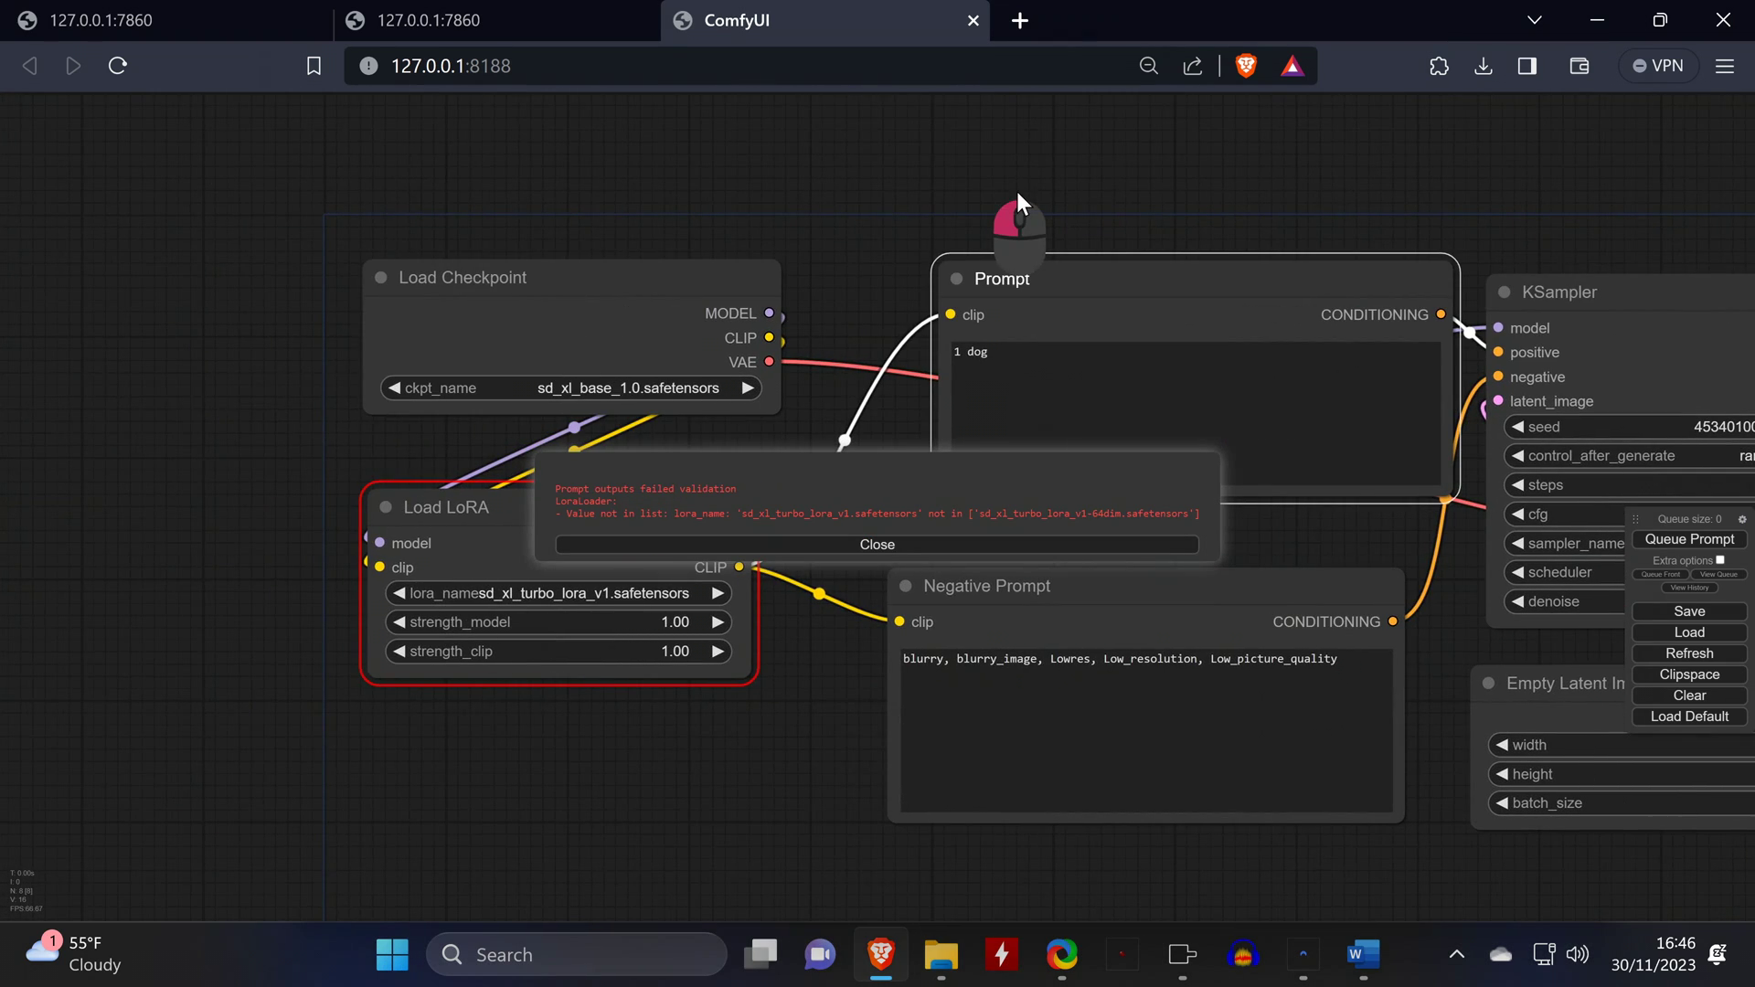
{"action": "left_click", "coordinate": [1016, 194]}
{"action": "left_click", "coordinate": [846, 547]}
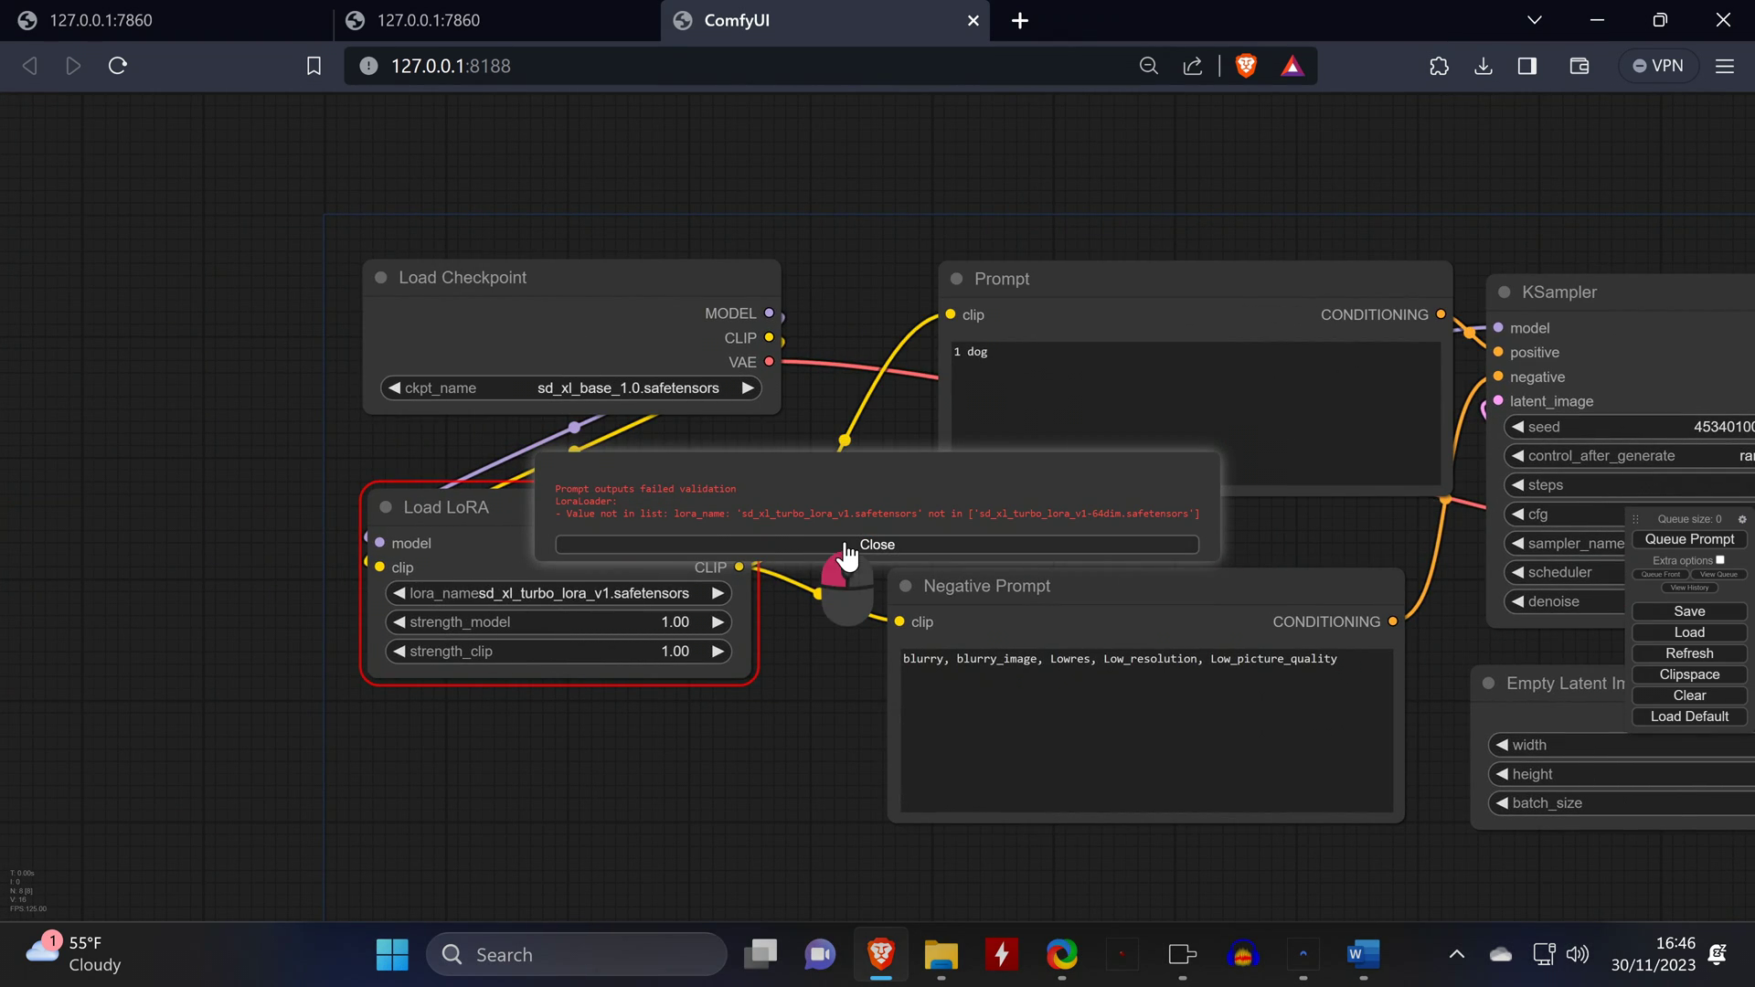
{"action": "left_click", "coordinate": [718, 595]}
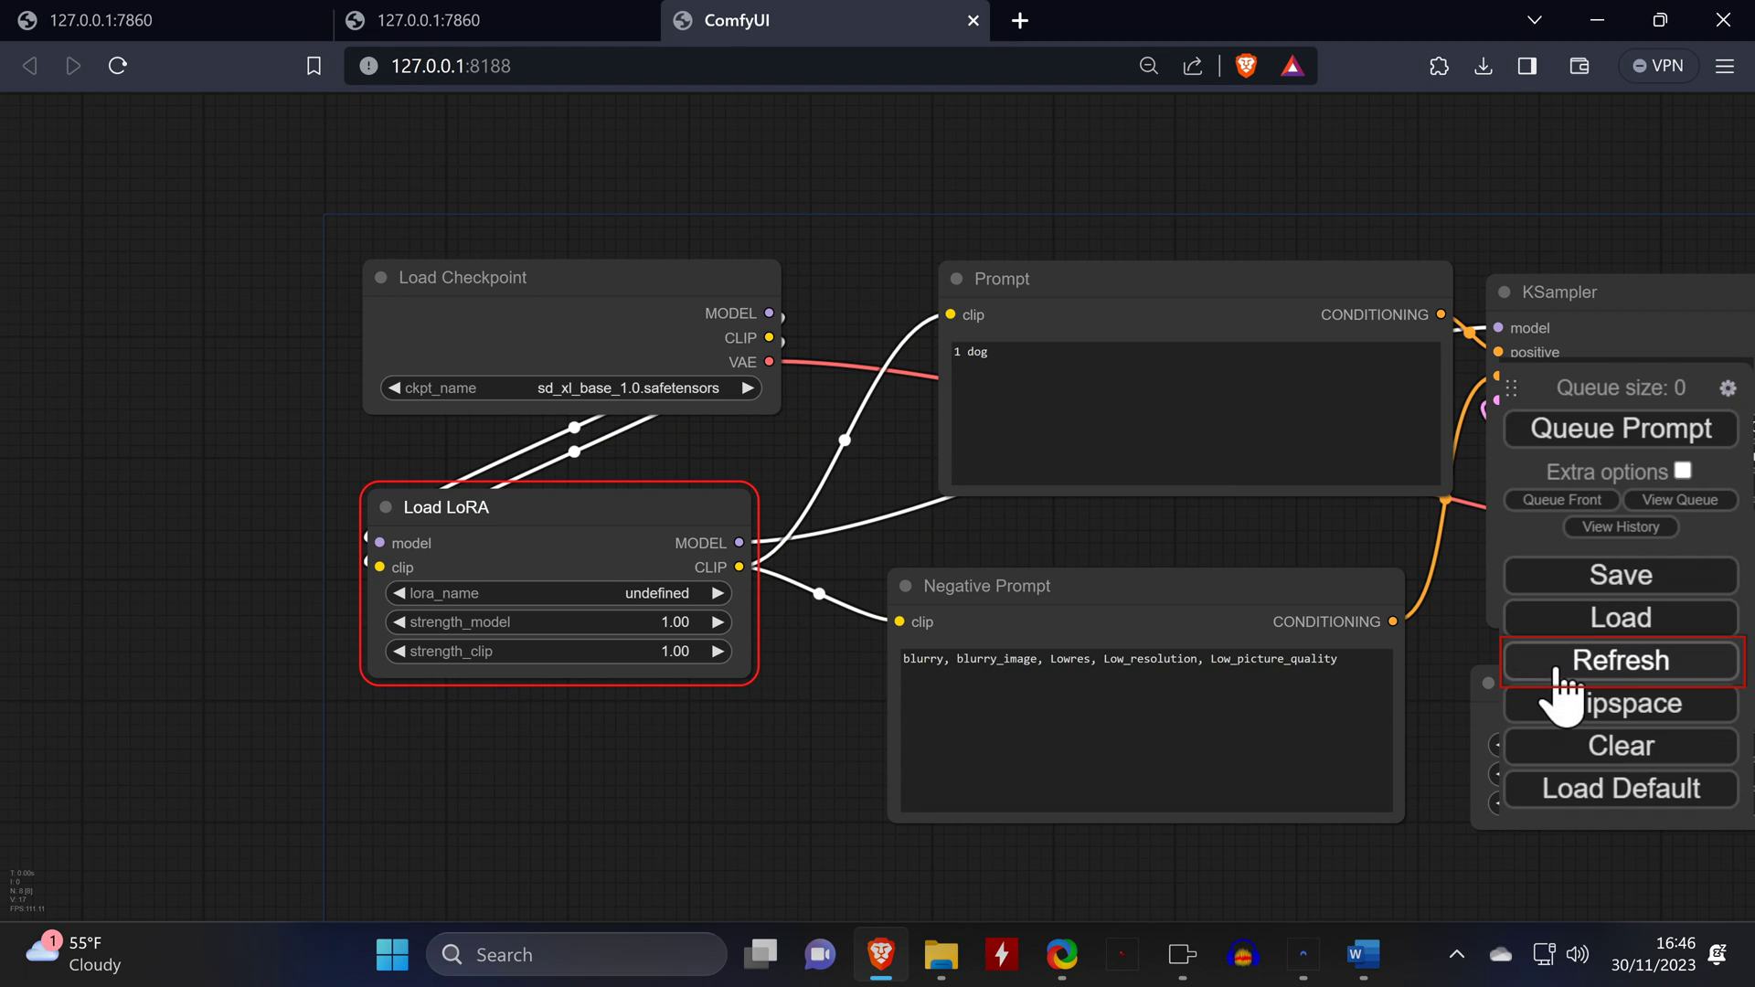
{"action": "left_click", "coordinate": [1563, 672]}
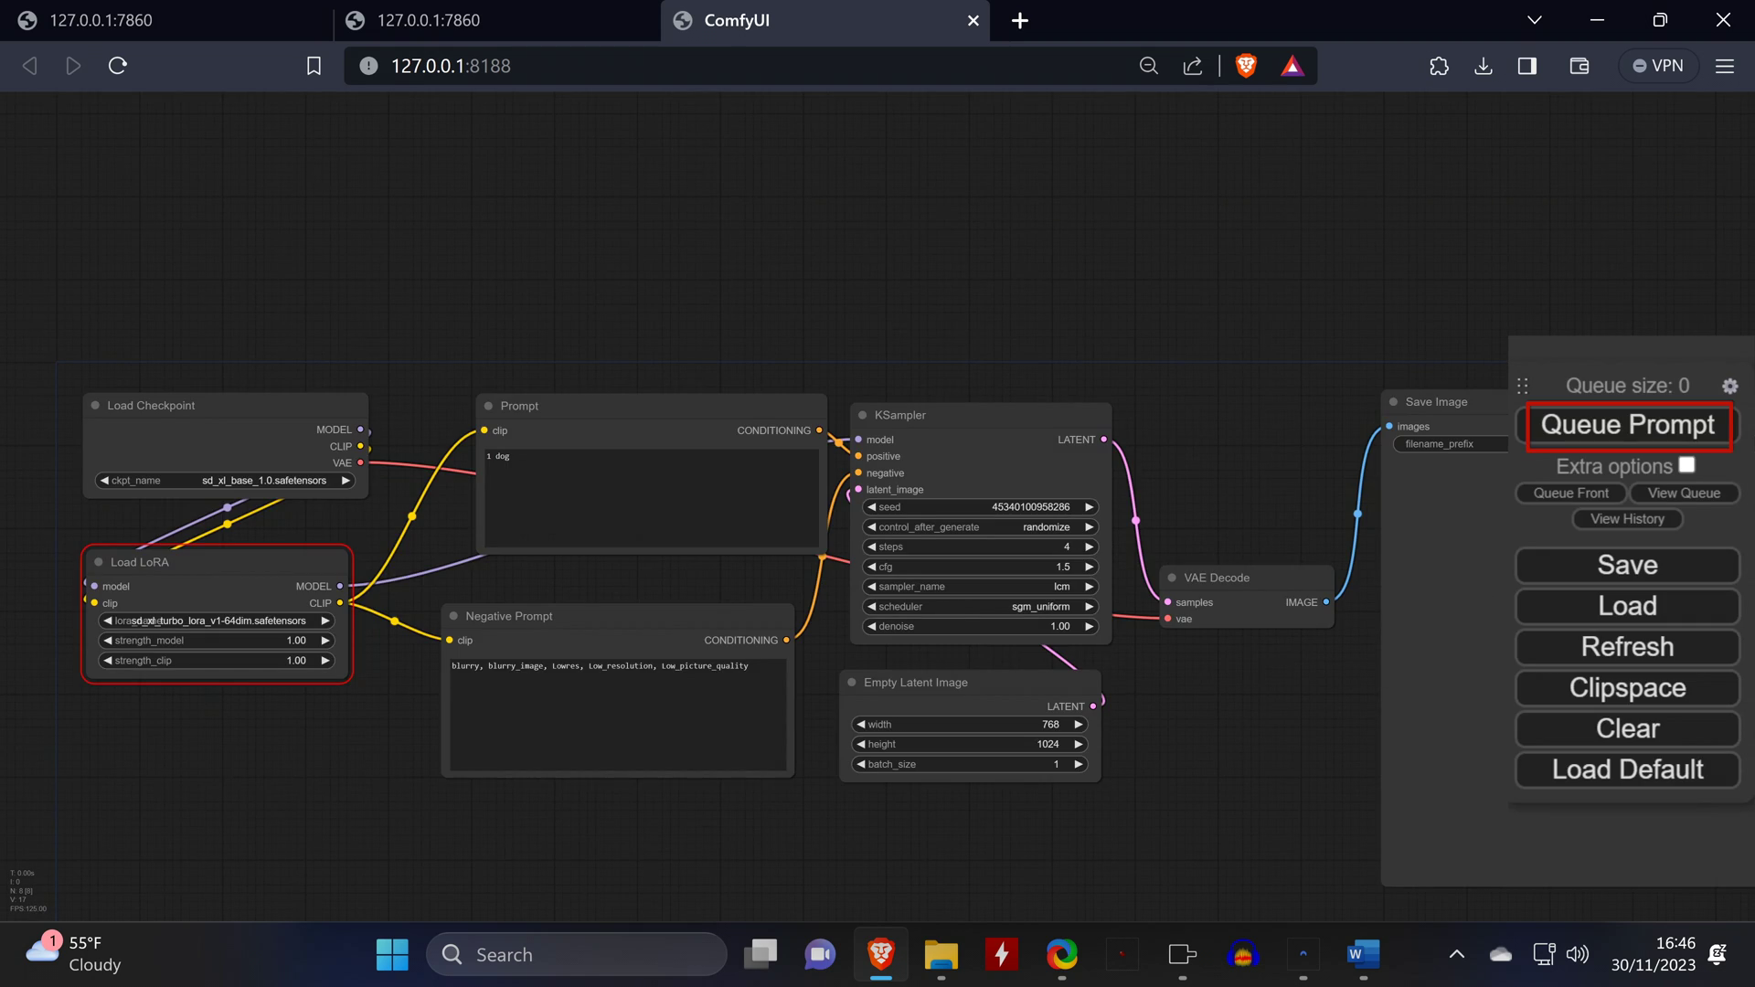
{"action": "left_click", "coordinate": [1596, 428]}
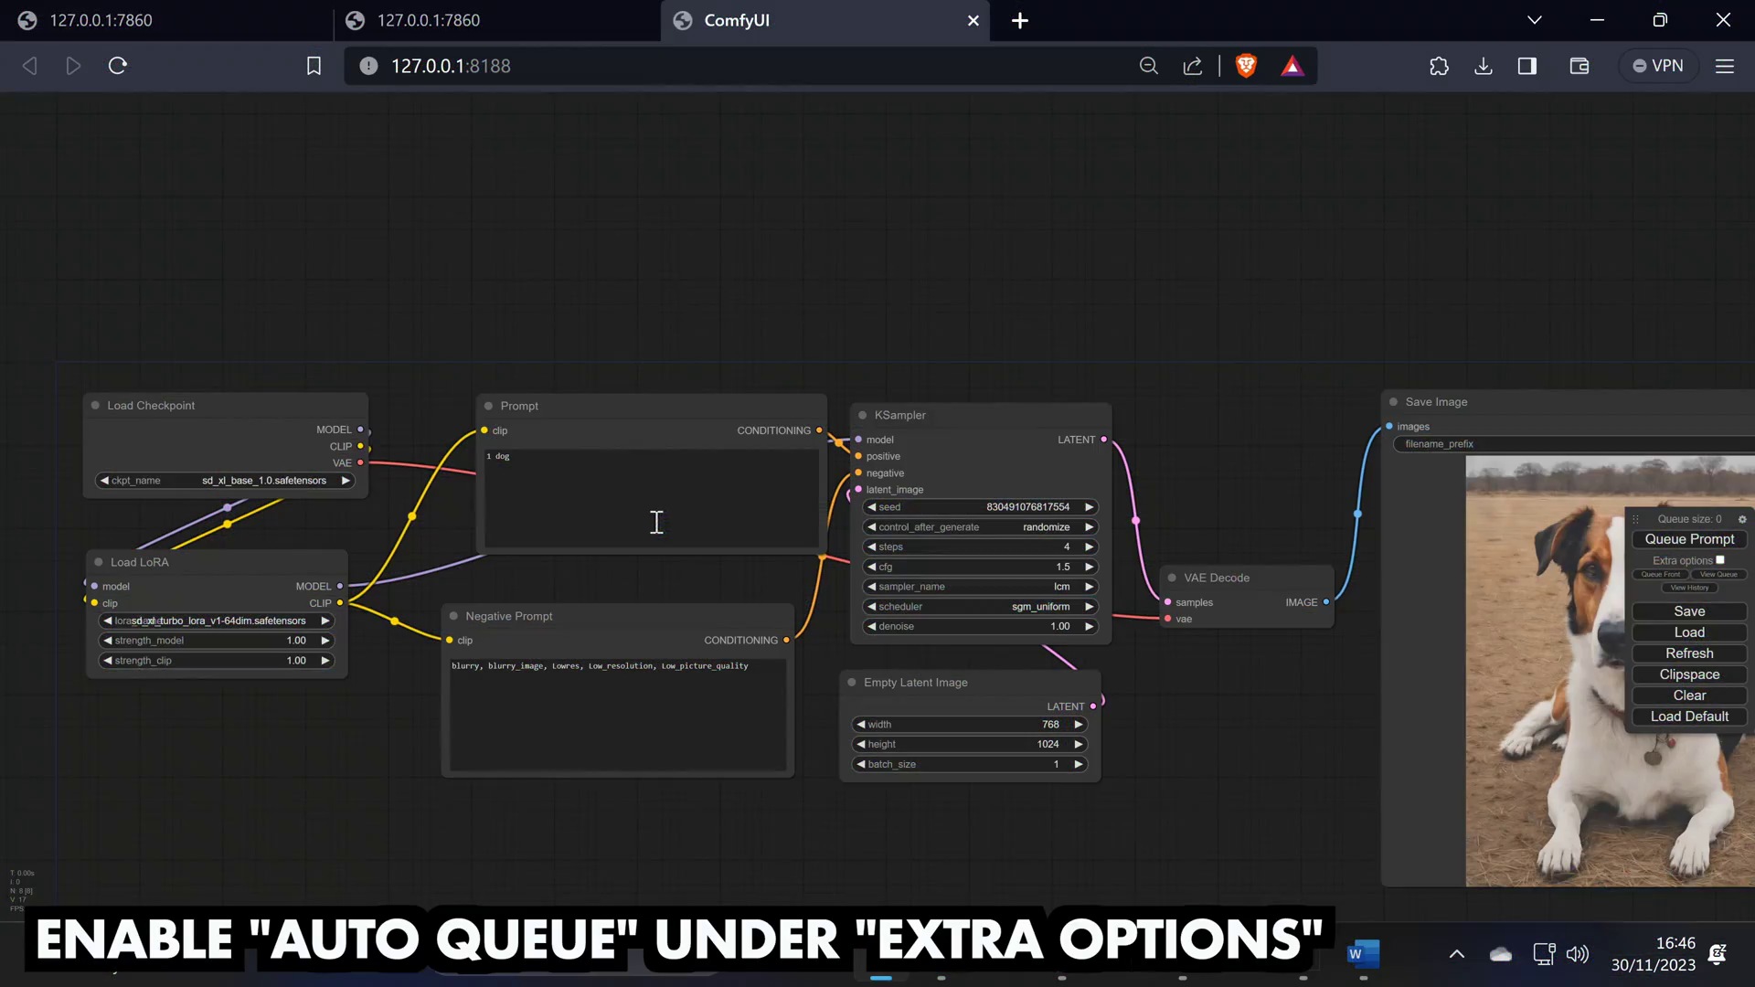
With Auto Queue on, rewrite the prompt to '1 tiny dog as an astronaut on the moon', then disable it
{"action": "left_click", "coordinate": [655, 521]}
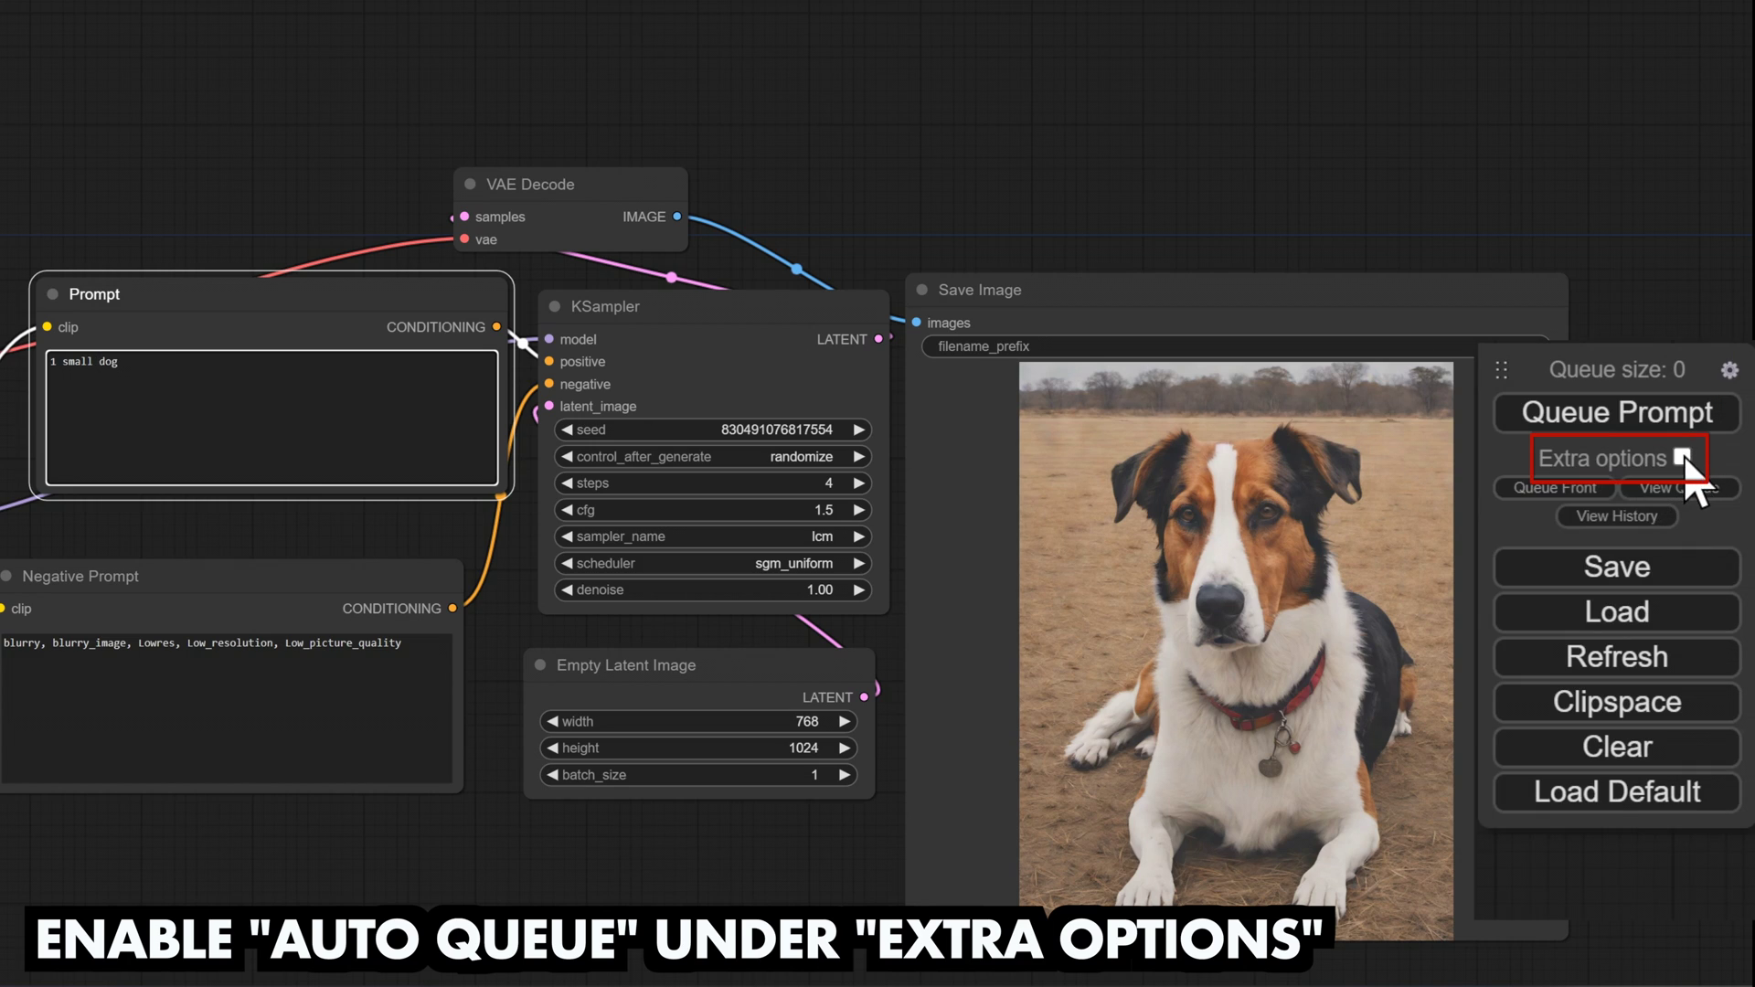
{"action": "left_click", "coordinate": [1685, 459]}
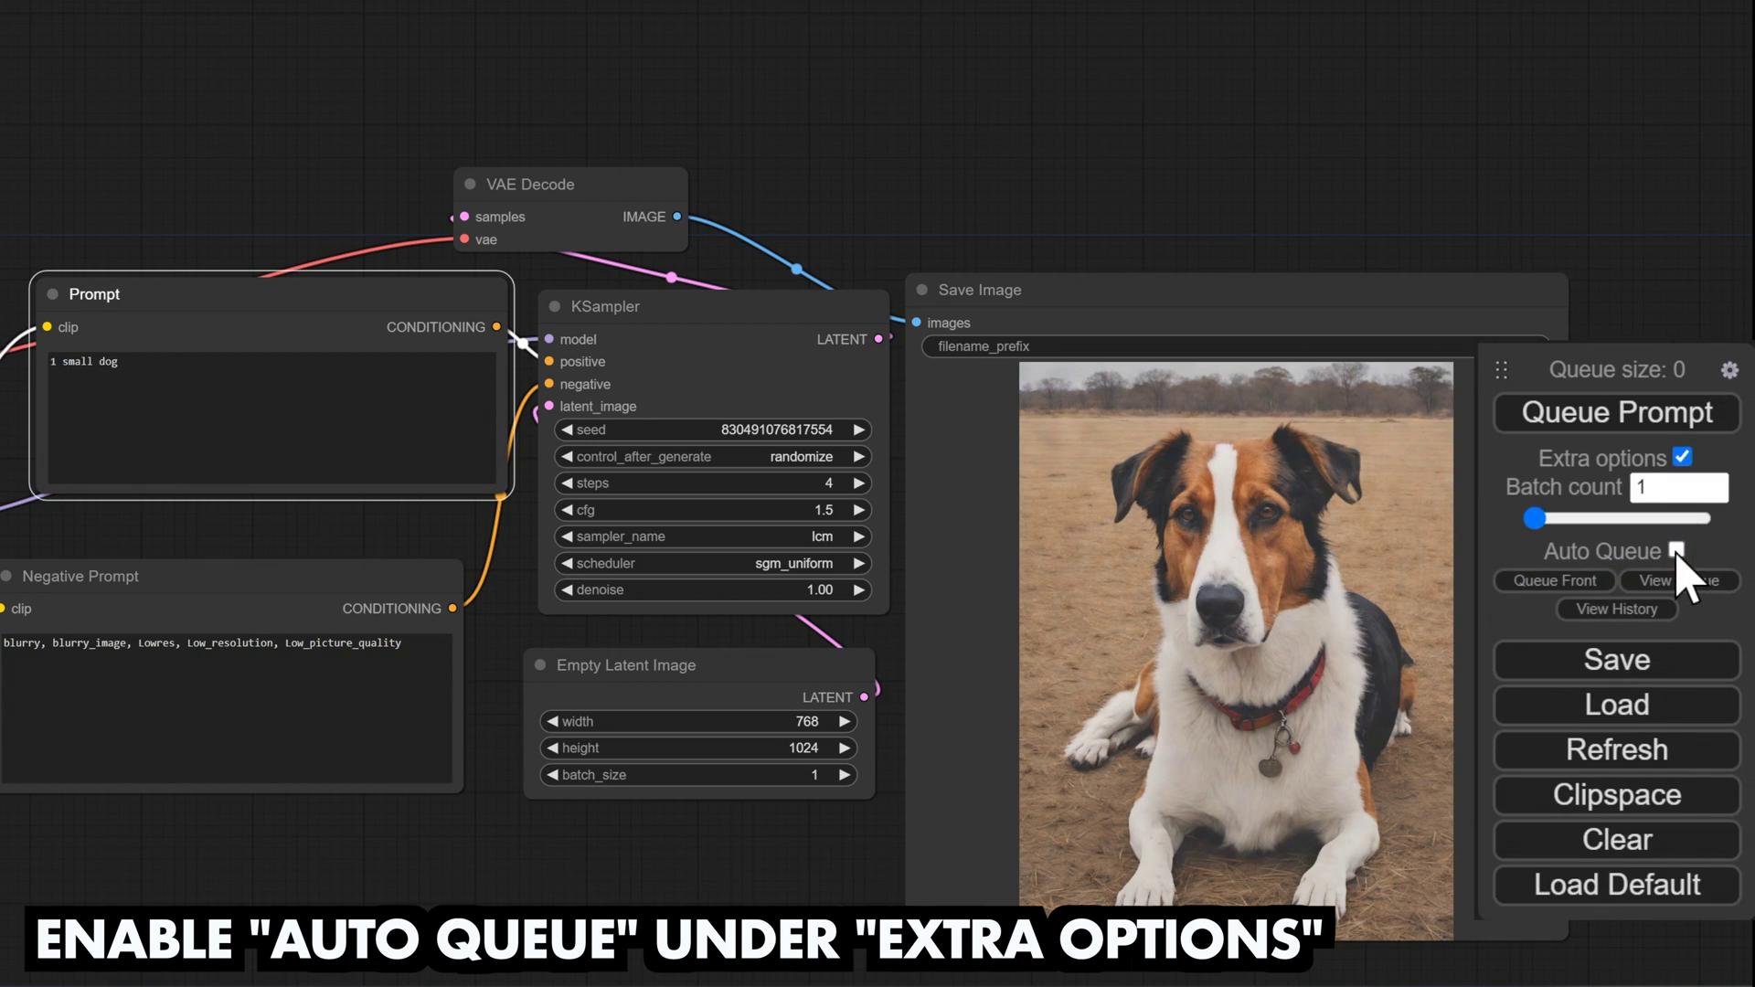
{"action": "left_click", "coordinate": [1676, 551]}
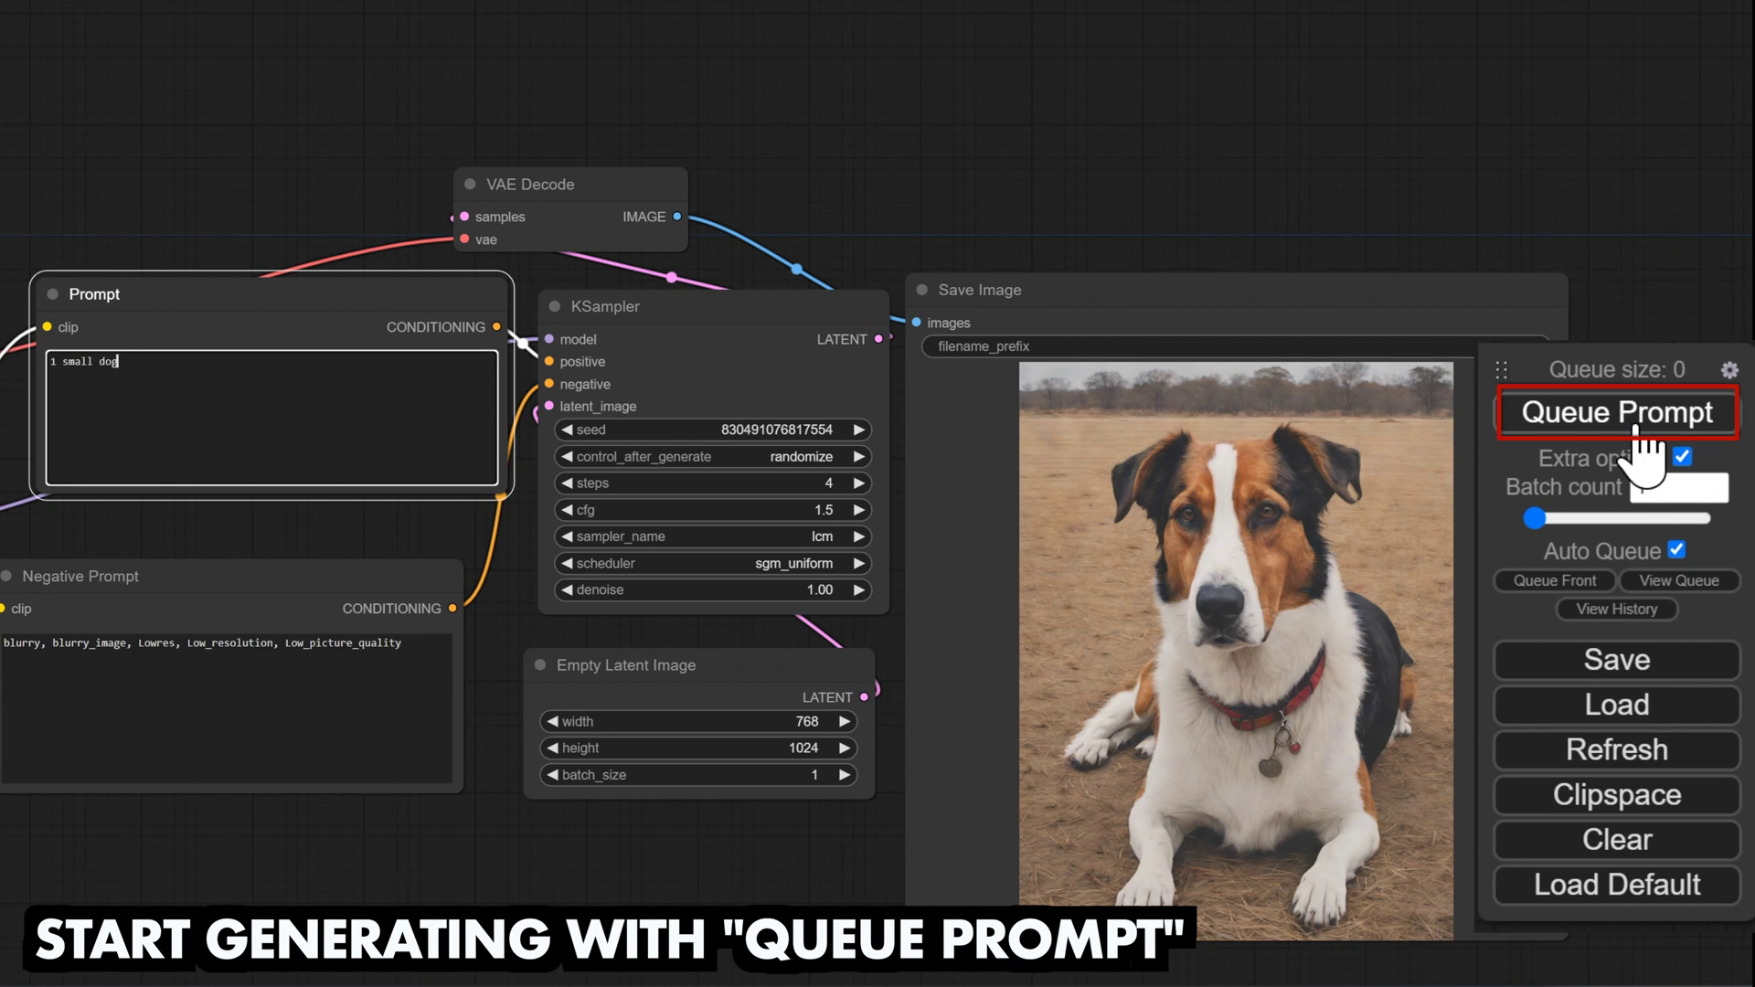
{"action": "left_click", "coordinate": [1635, 428]}
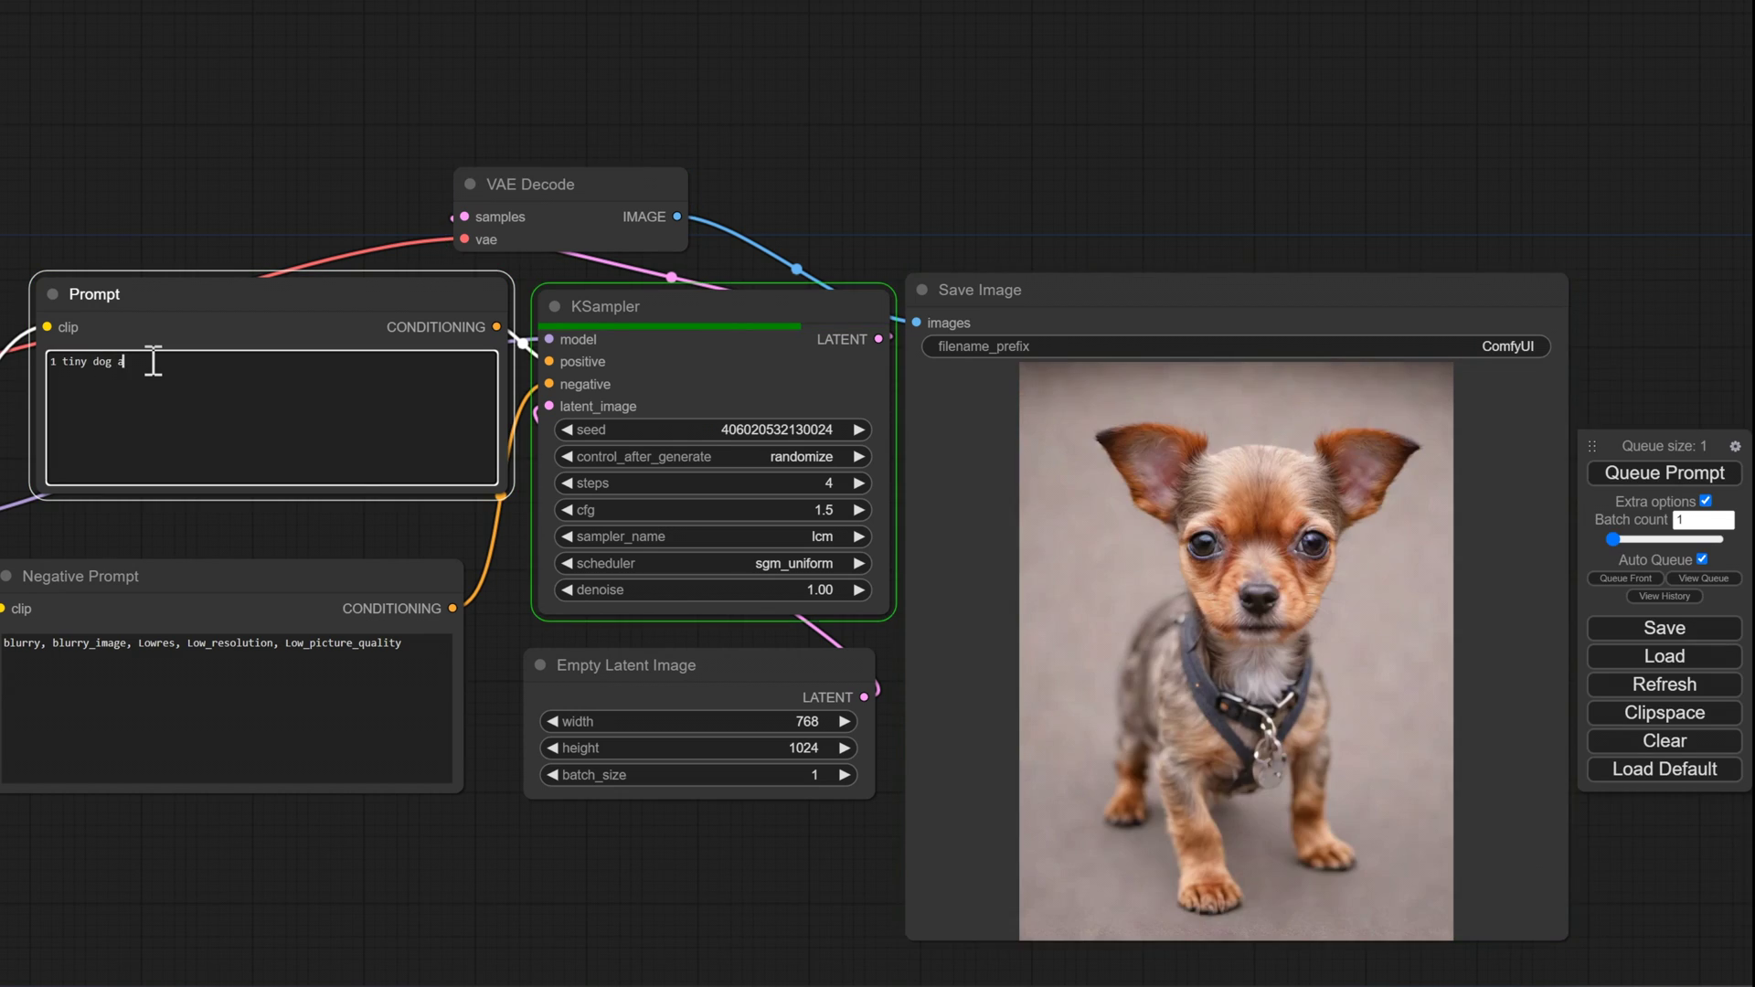
{"action": "type", "text": "as "}
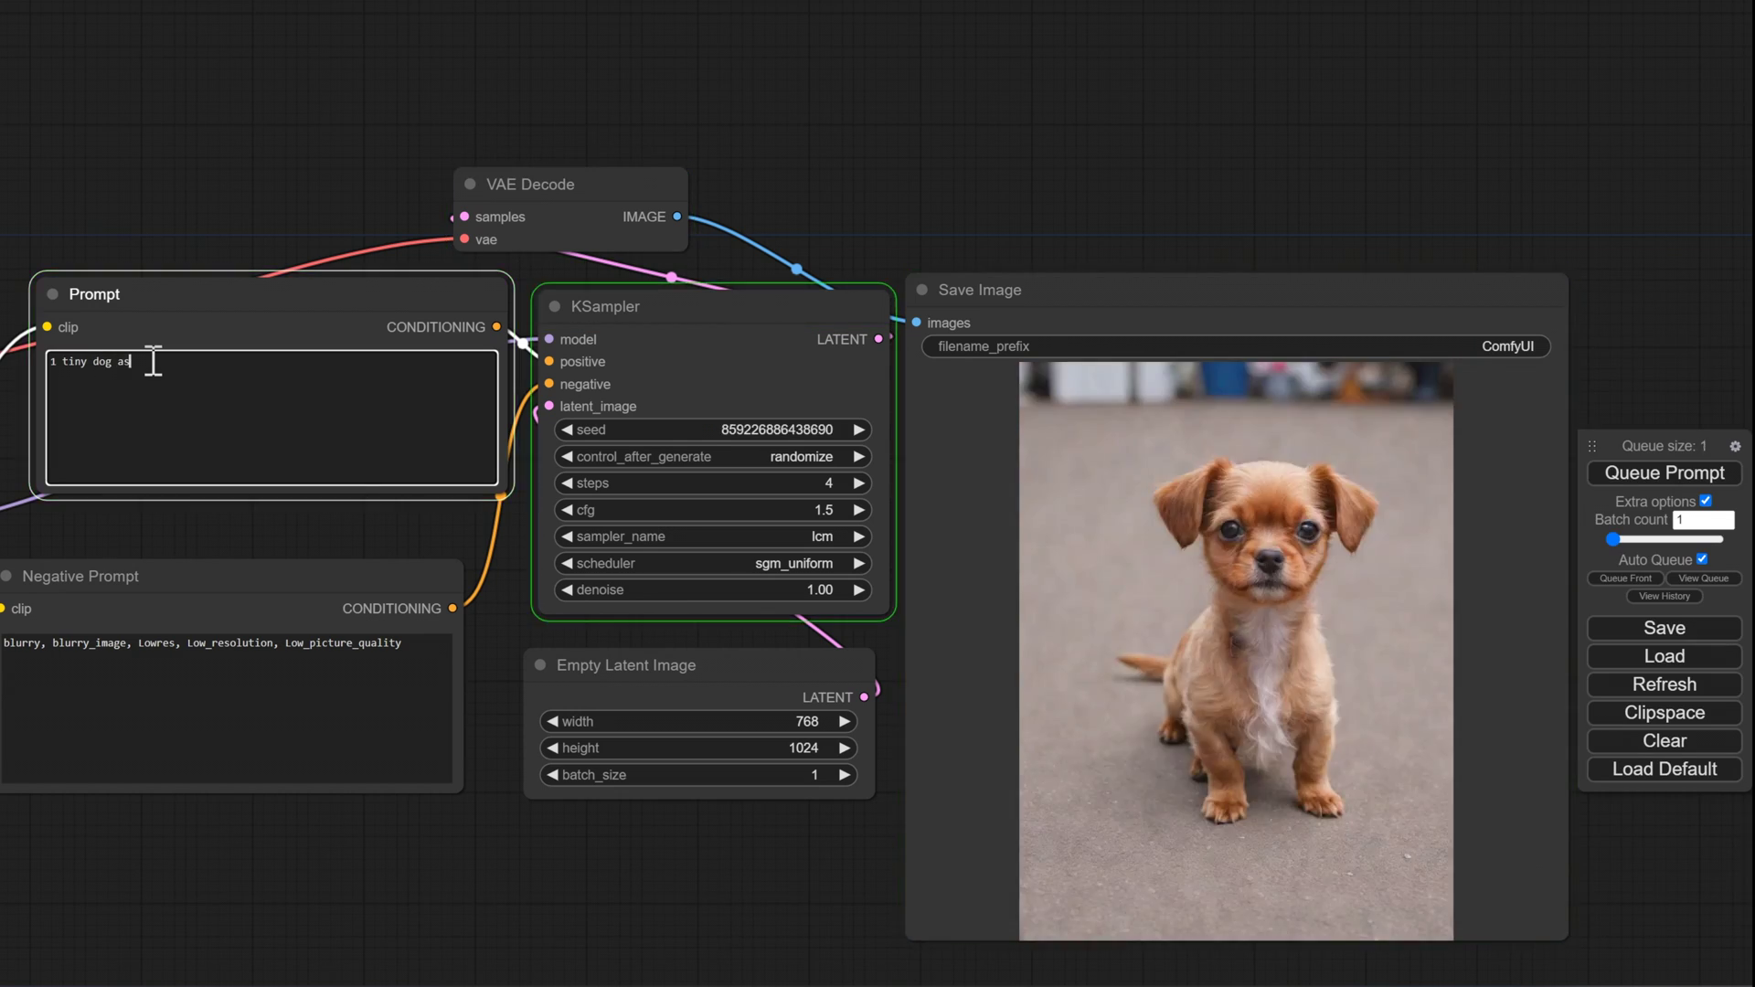
{"action": "type", "text": "an astr"}
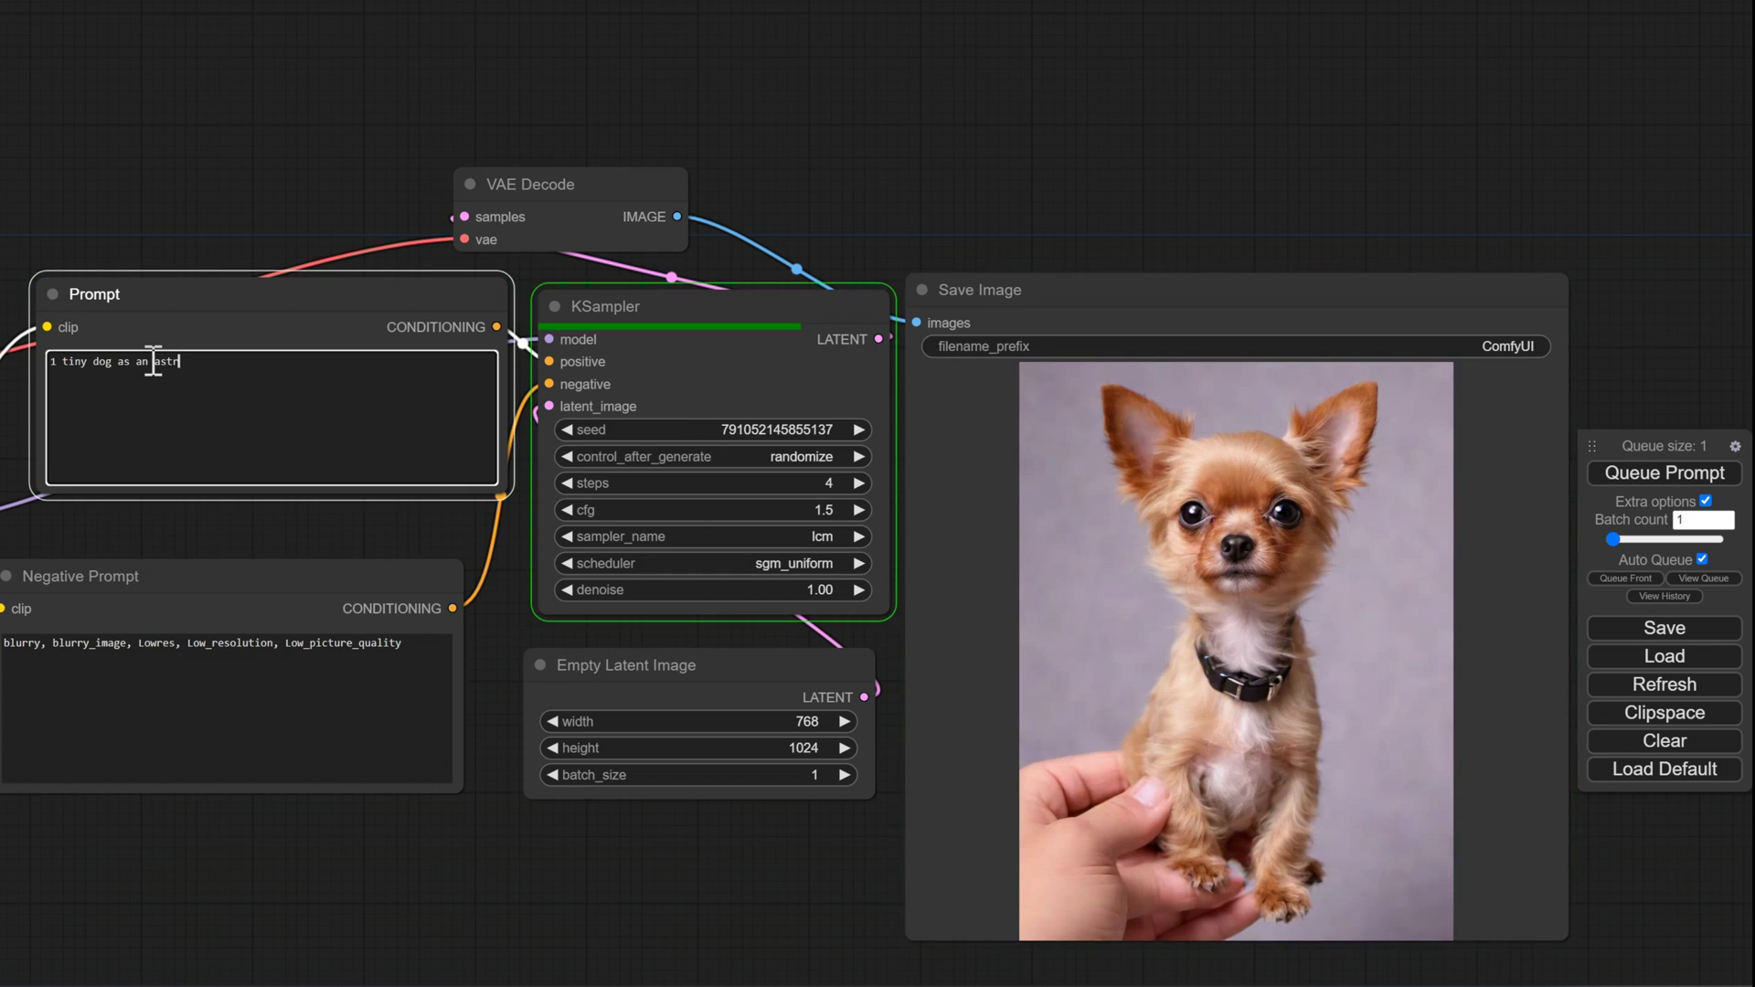
{"action": "type", "text": "onaut on the moon"}
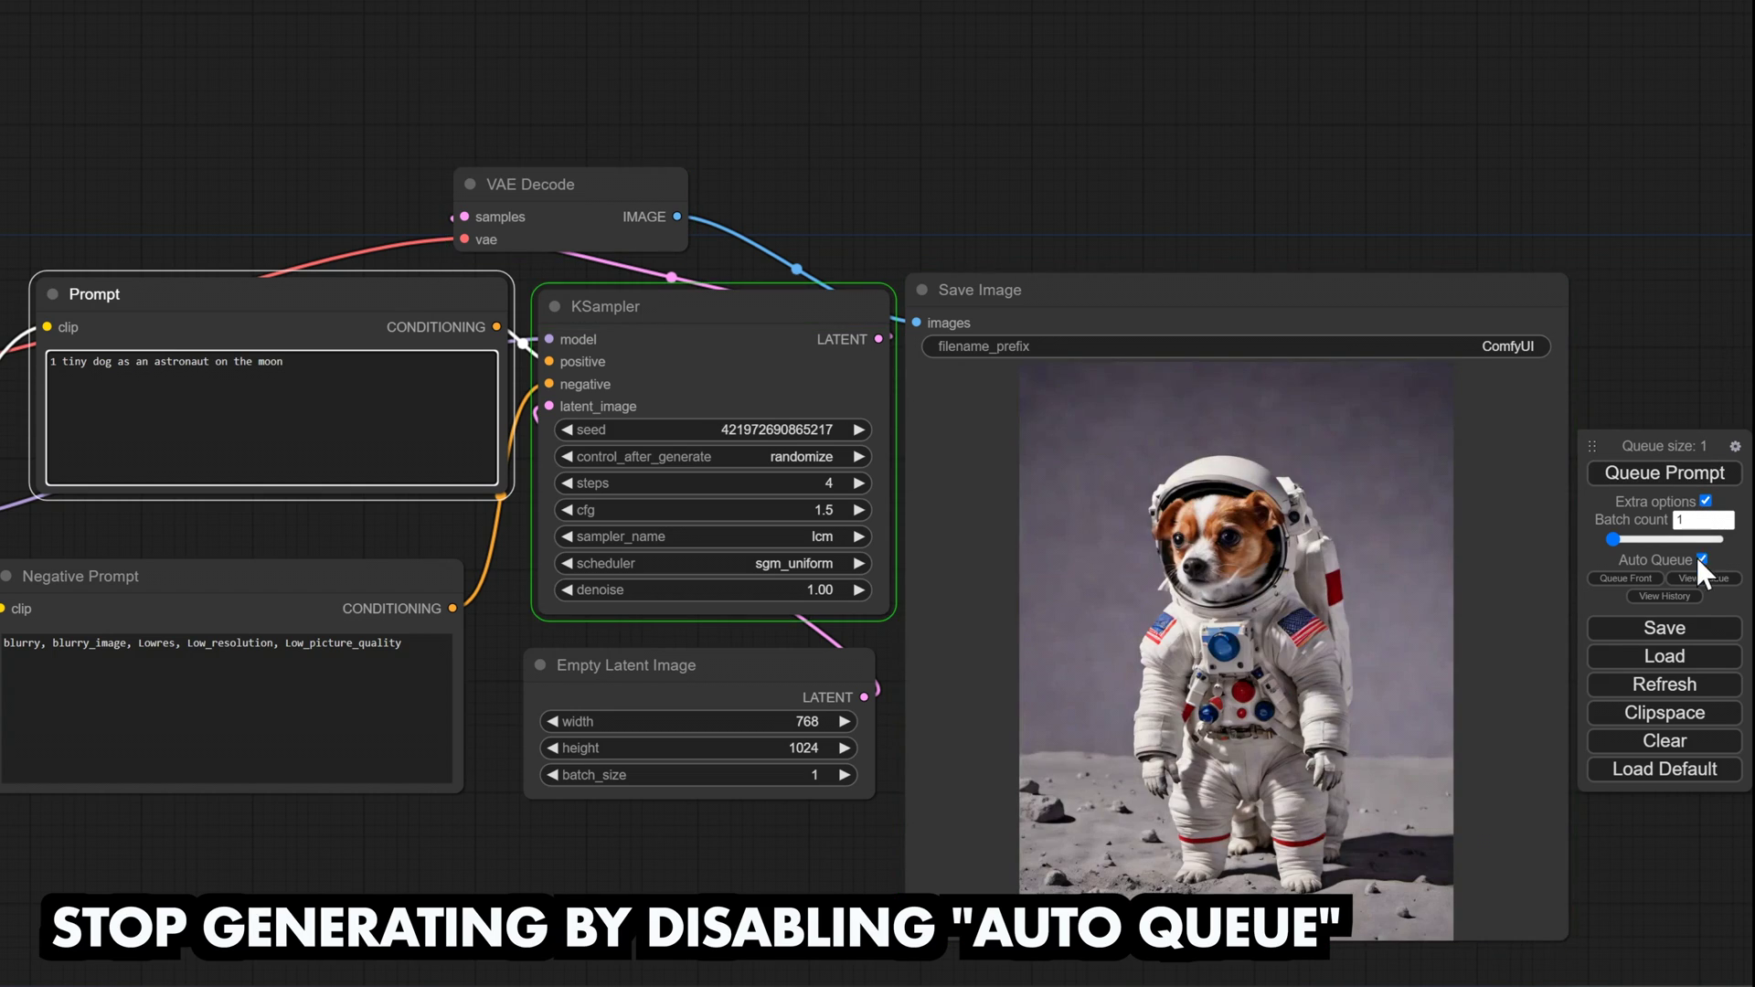
{"action": "left_click", "coordinate": [1704, 559]}
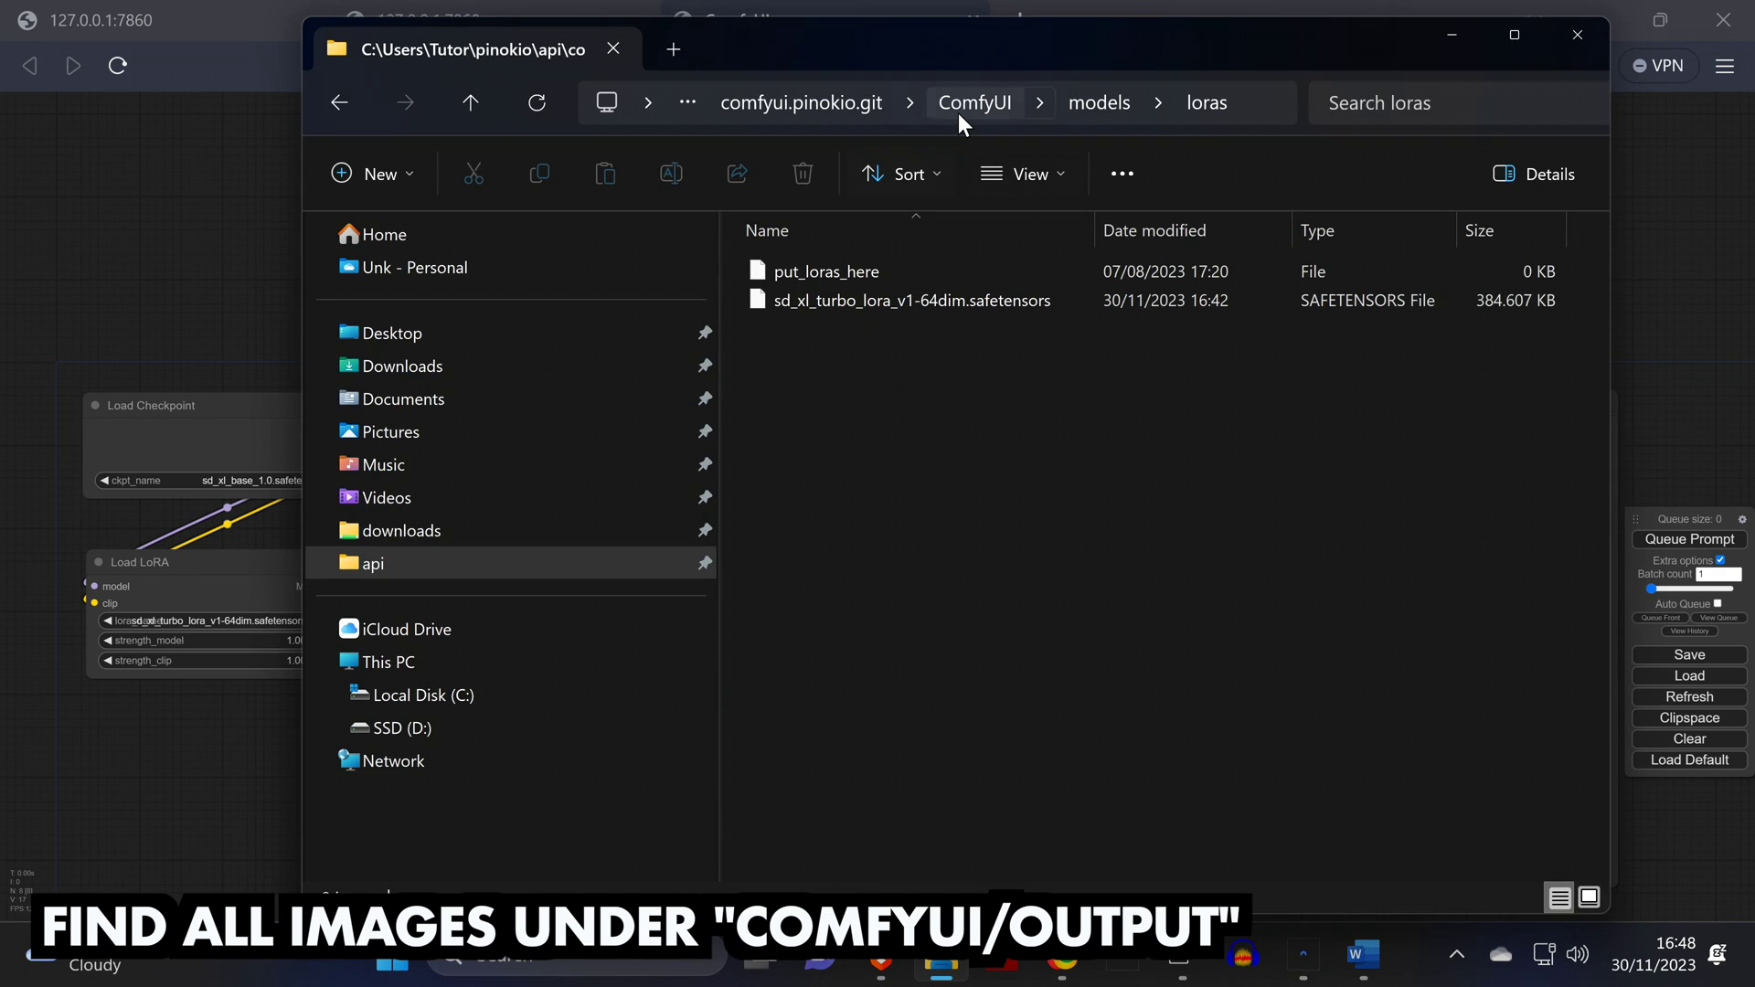
Open comfyui.pinokio.git > ComfyUI > output and scroll through the generated images
{"action": "left_click", "coordinate": [958, 112]}
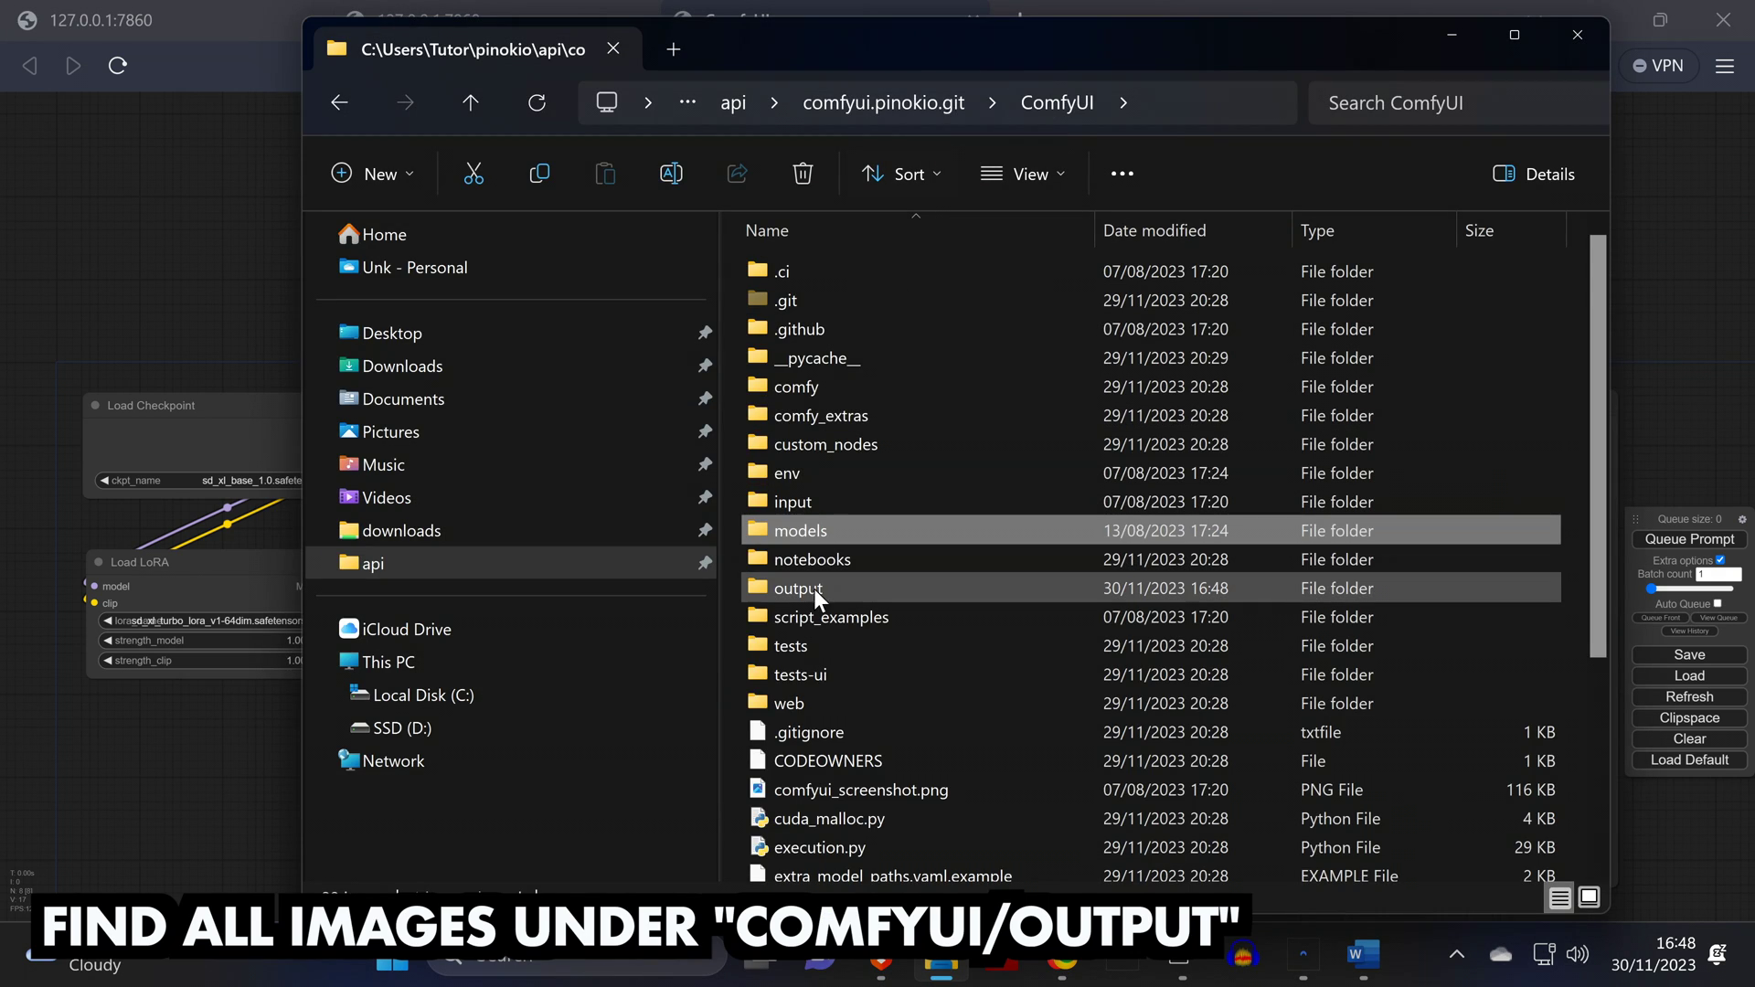
{"action": "double_click", "coordinate": [813, 590]}
{"action": "left_click_drag", "start_coordinate": [1596, 247], "coordinate": [1571, 857]}
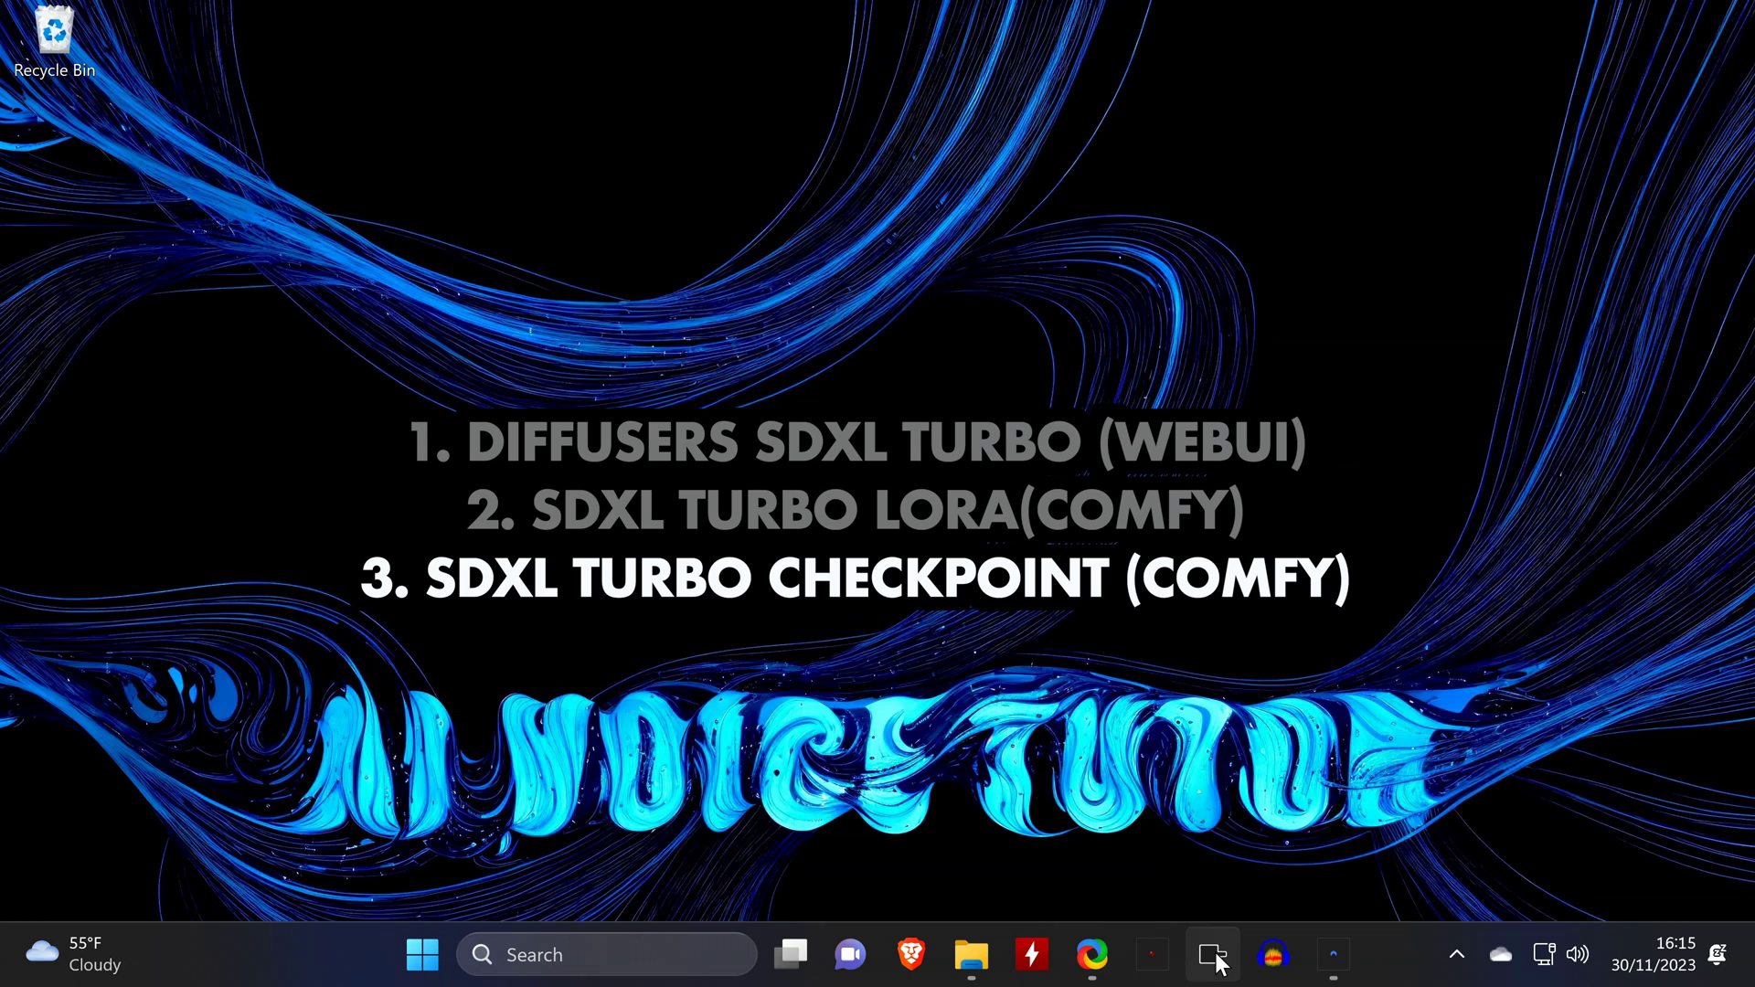
Update ComfyUI from its maximized Pinokio page and refresh afterwards
{"action": "left_click", "coordinate": [1213, 956]}
{"action": "left_click", "coordinate": [1265, 20]}
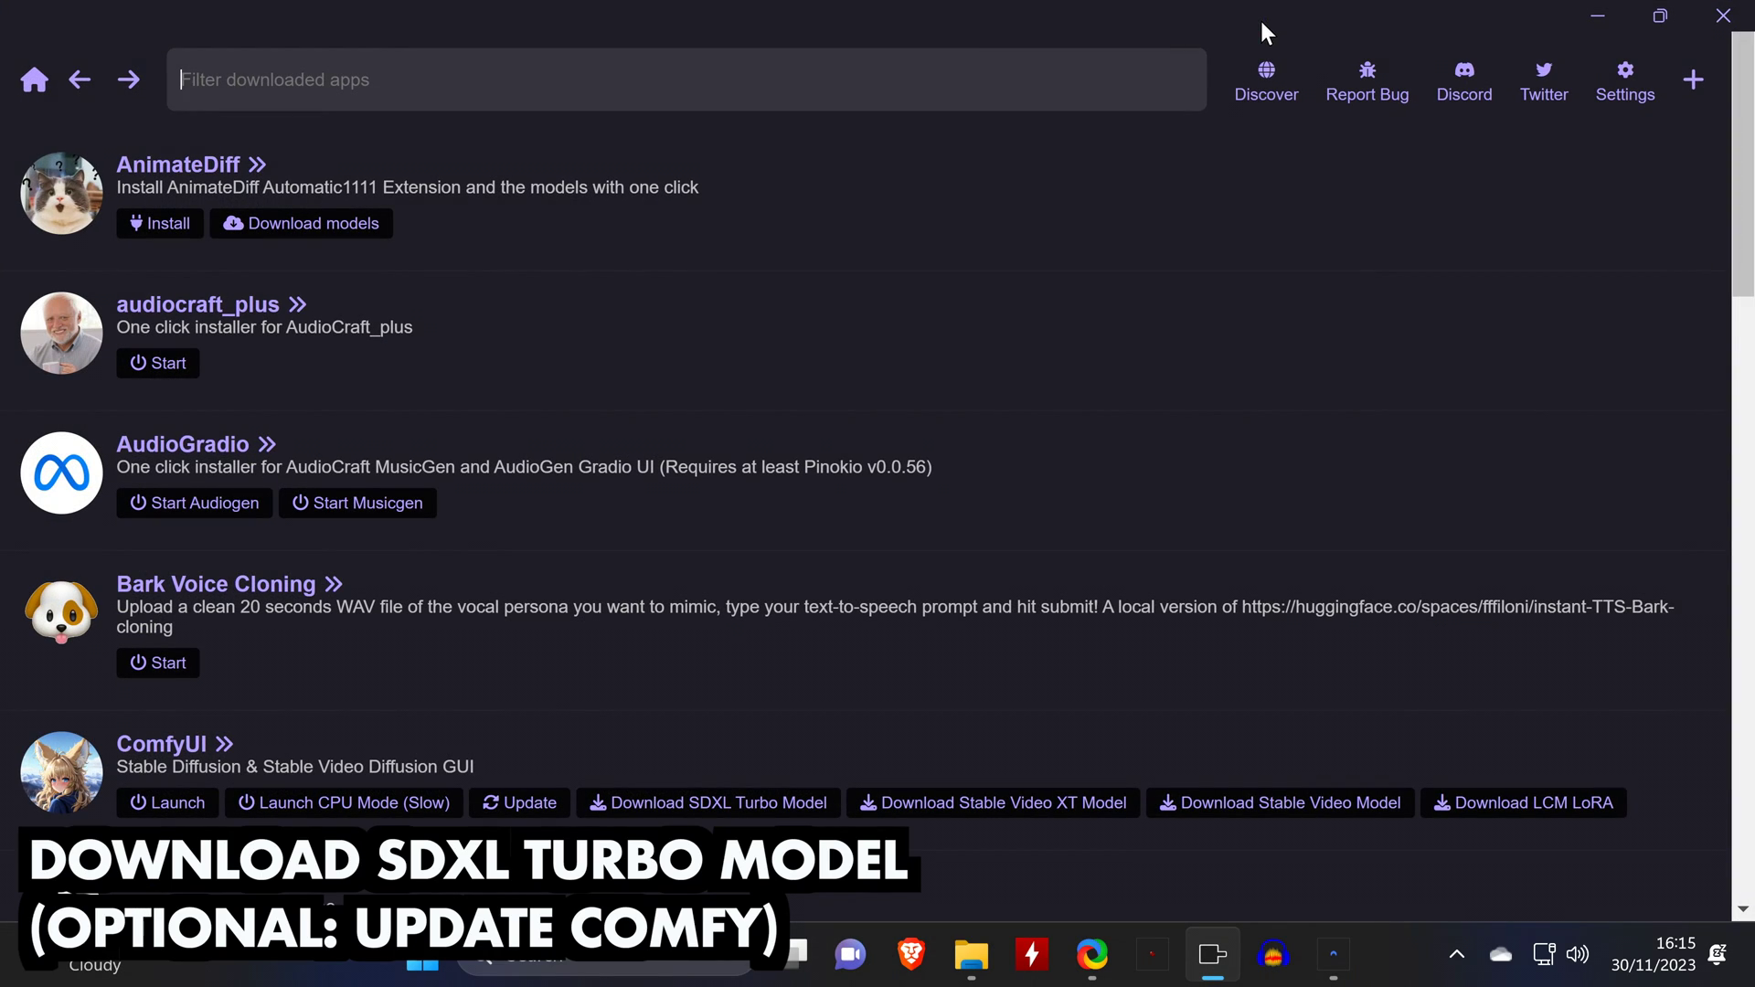
{"action": "left_click", "coordinate": [206, 749]}
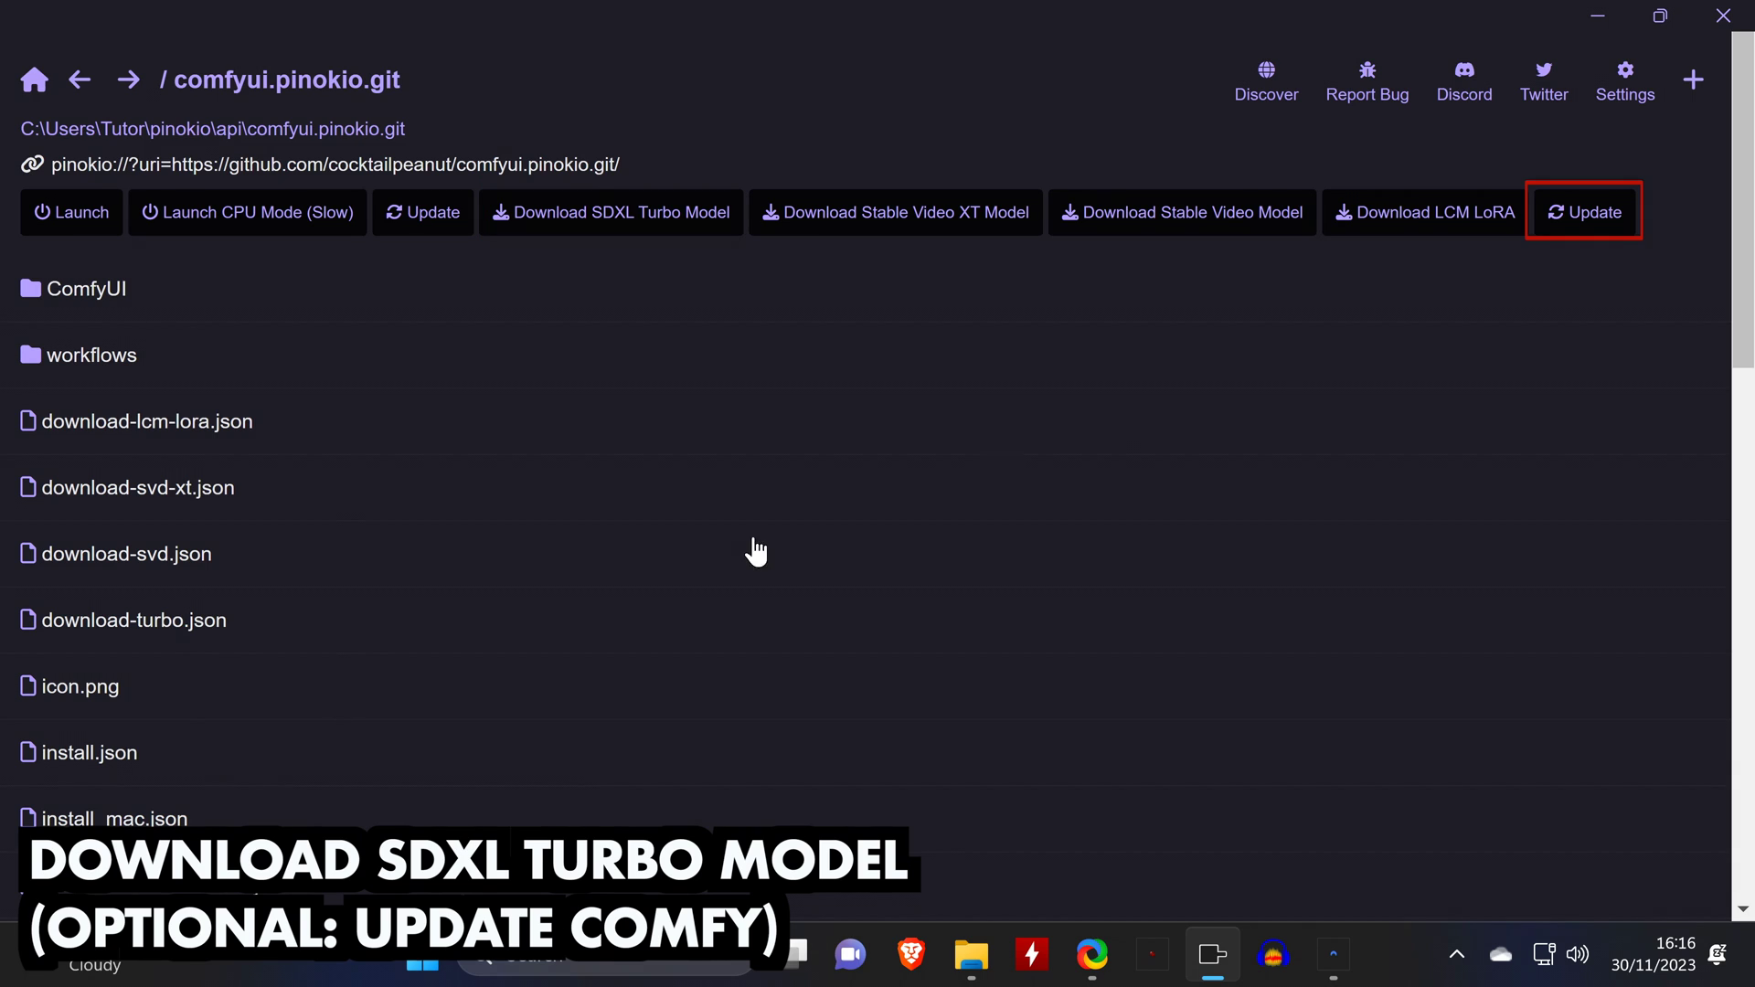
{"action": "left_click", "coordinate": [1573, 228]}
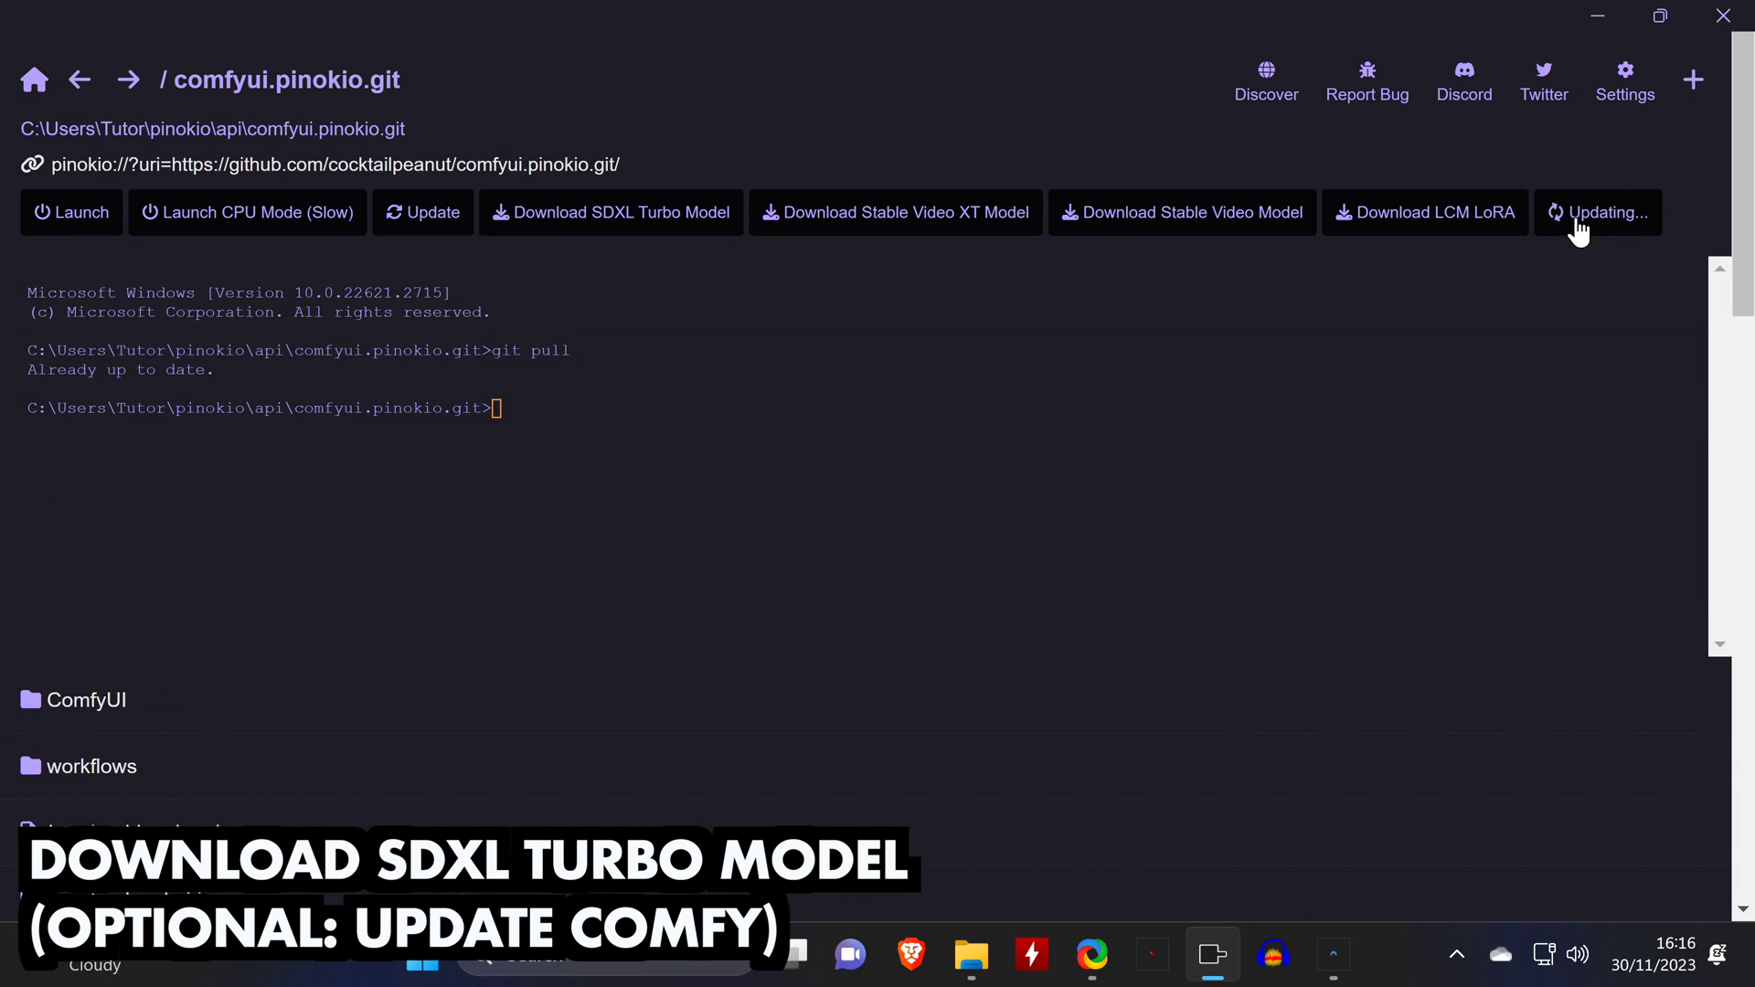
{"action": "left_click", "coordinate": [1349, 866]}
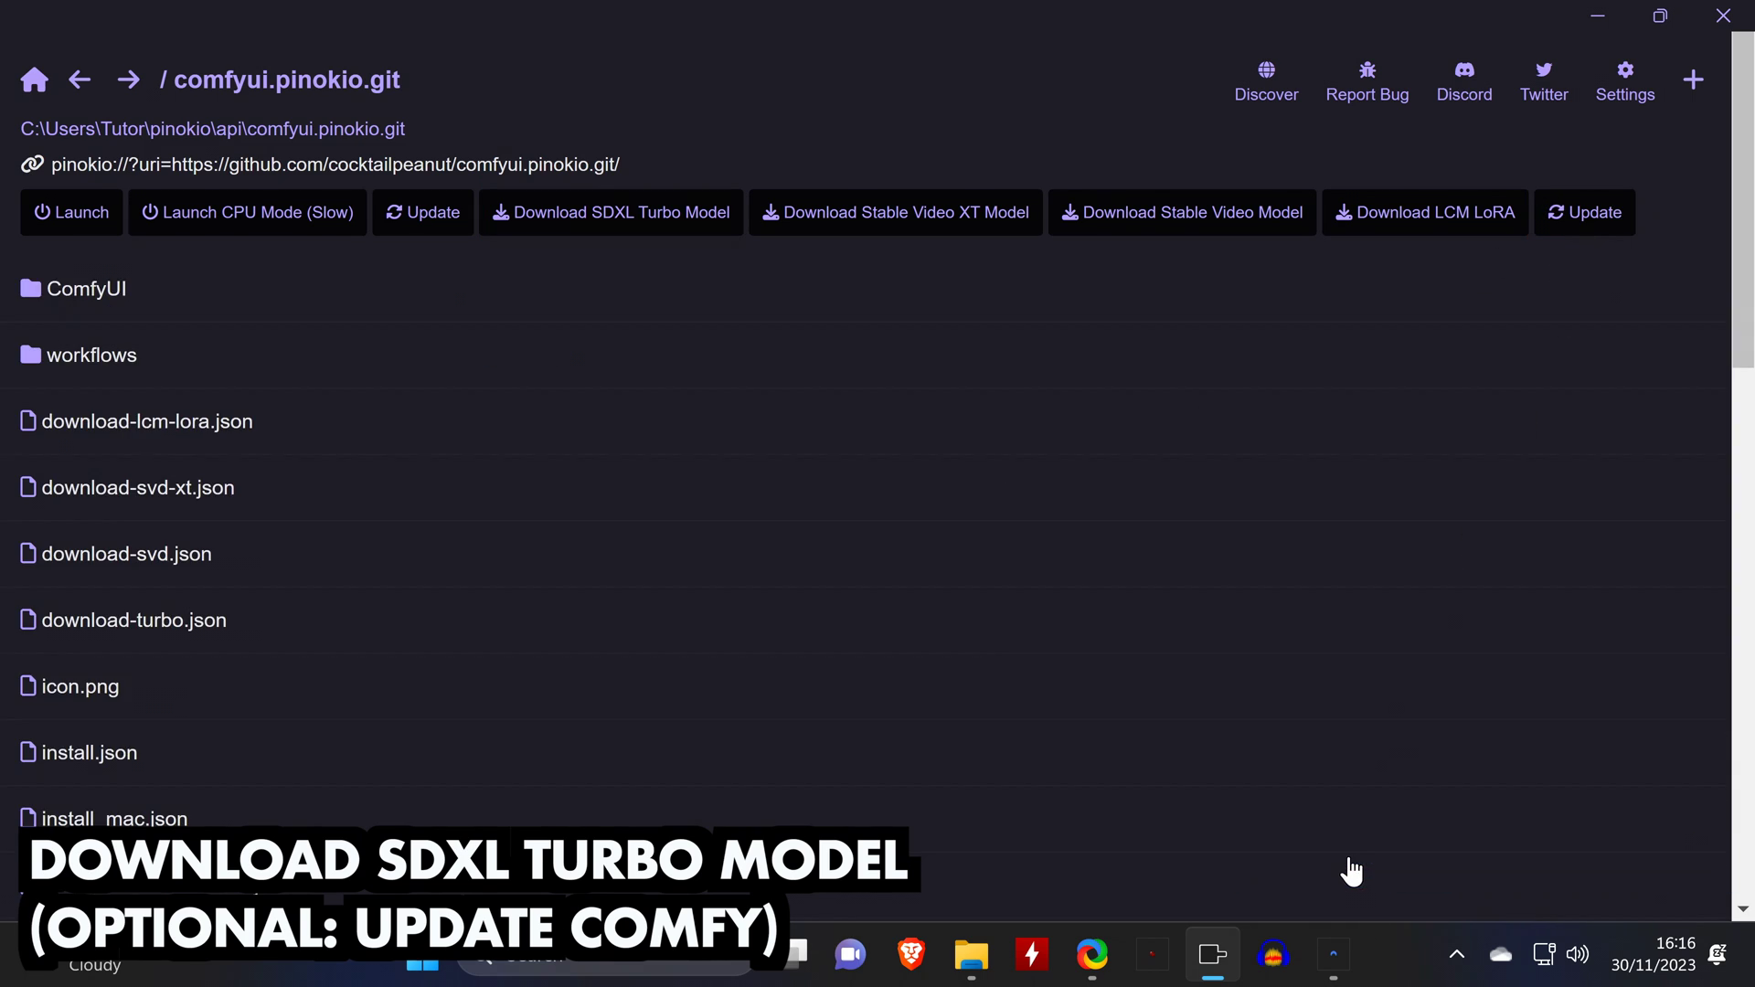
Download the SDXL Turbo model checkpoint and launch ComfyUI
{"action": "left_click", "coordinate": [643, 219]}
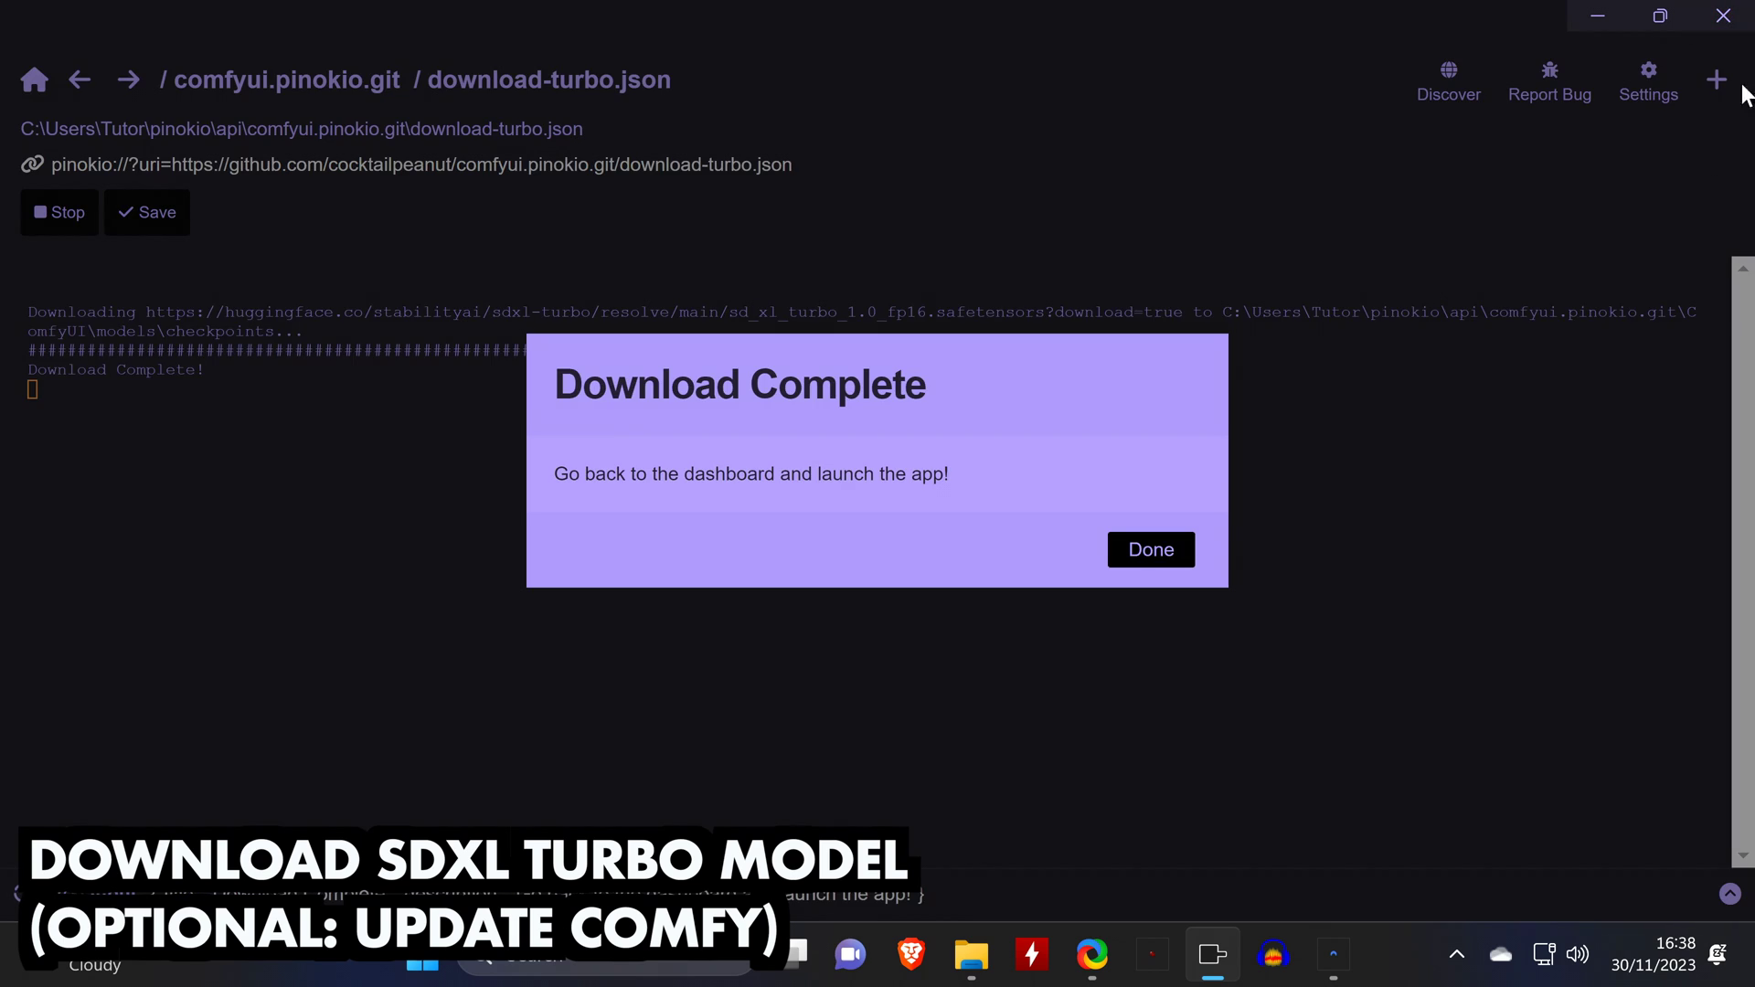
{"action": "left_click", "coordinate": [1132, 551]}
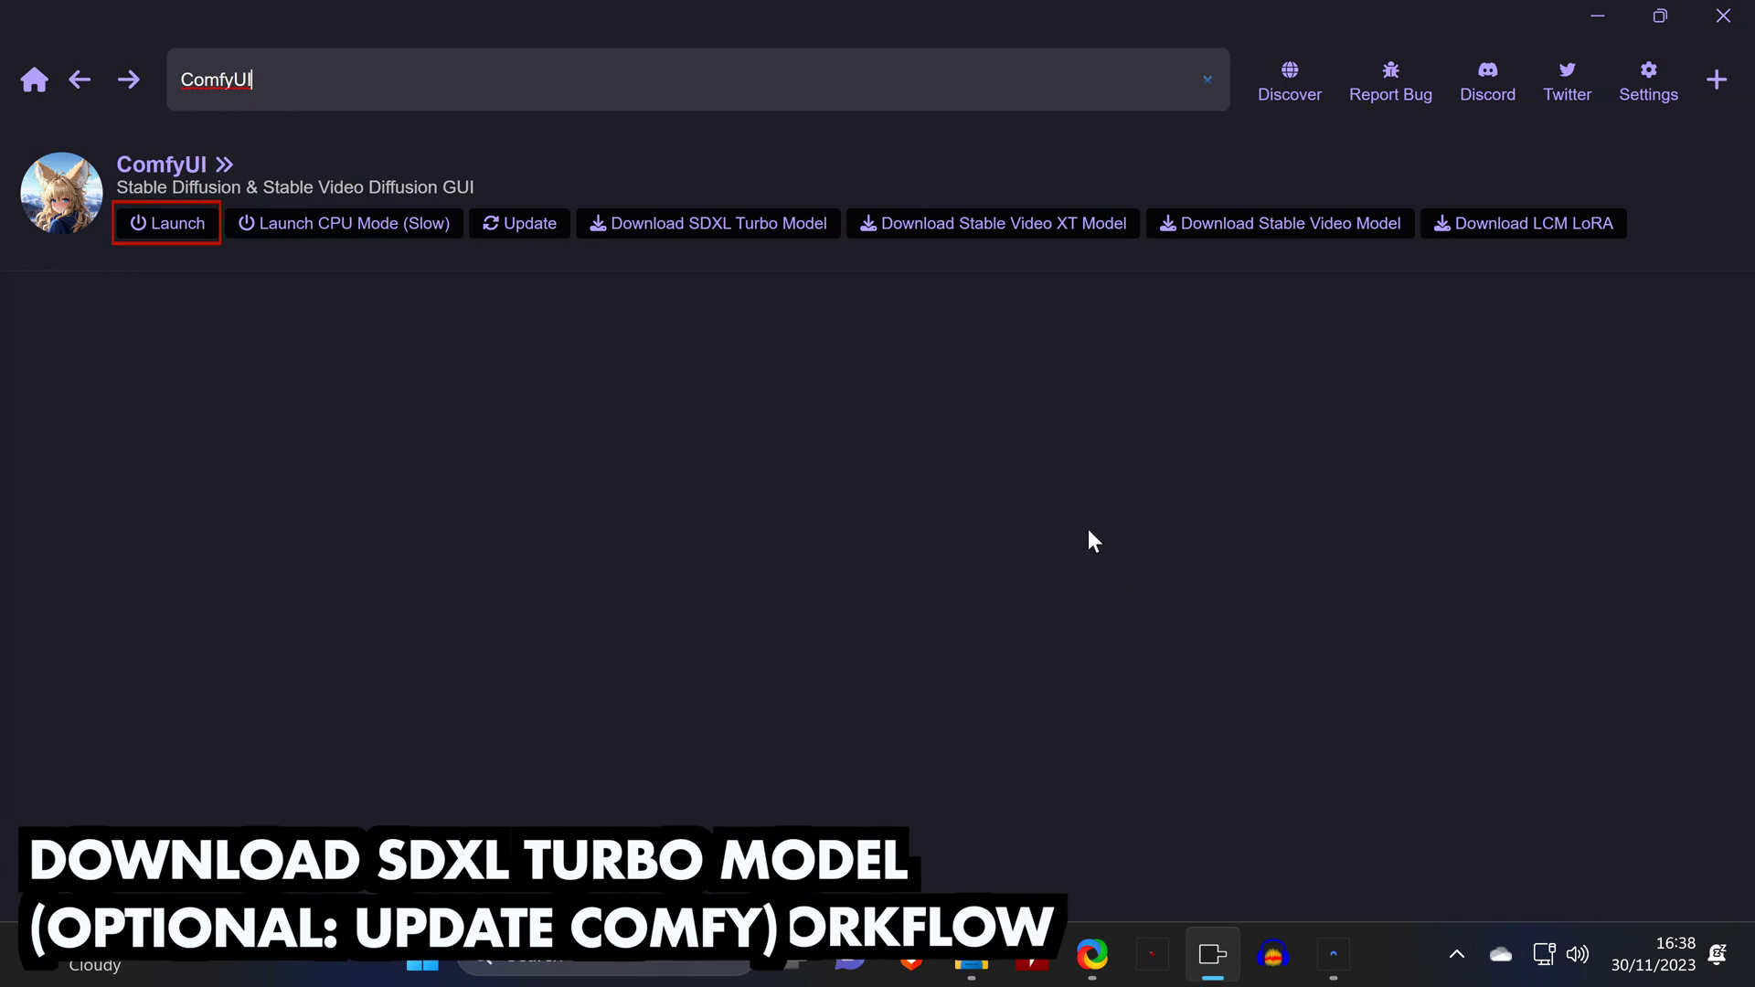
{"action": "left_click", "coordinate": [180, 225]}
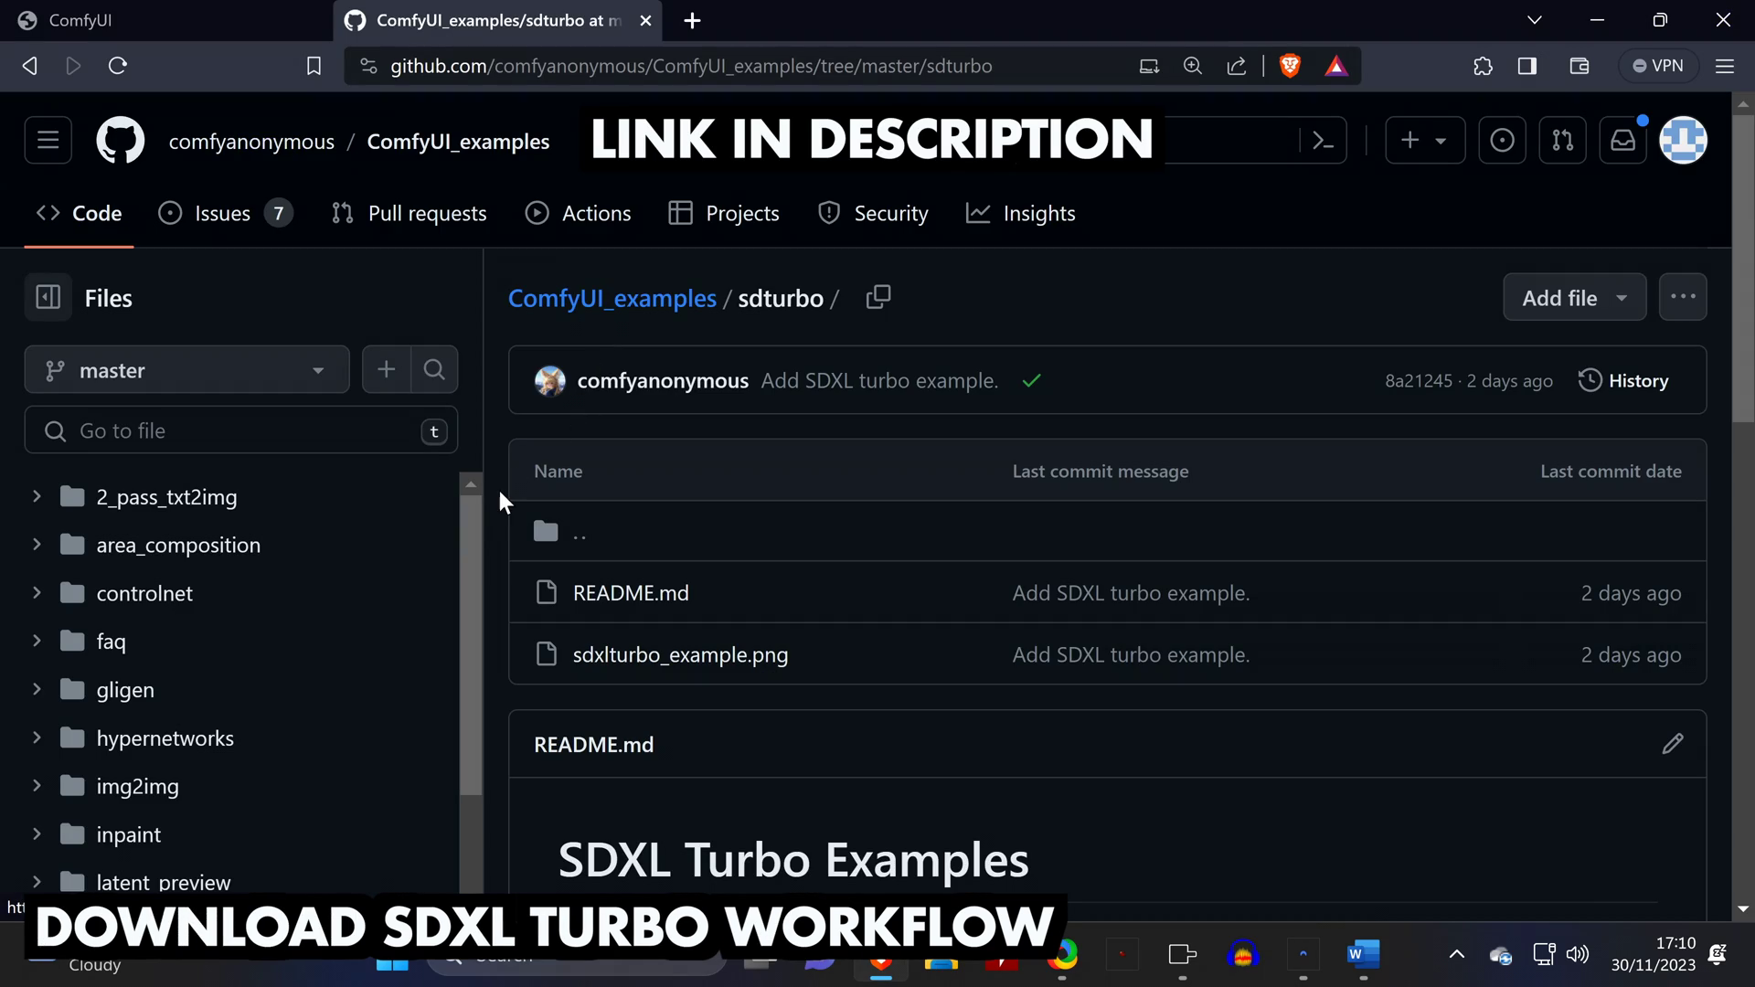
Download sdxlturbo_example.png from the sdturbo README on GitHub, choosing Desktop as the save location
{"action": "scroll", "coordinate": [508, 548], "scroll_direction": "down", "scroll_amount": 5}
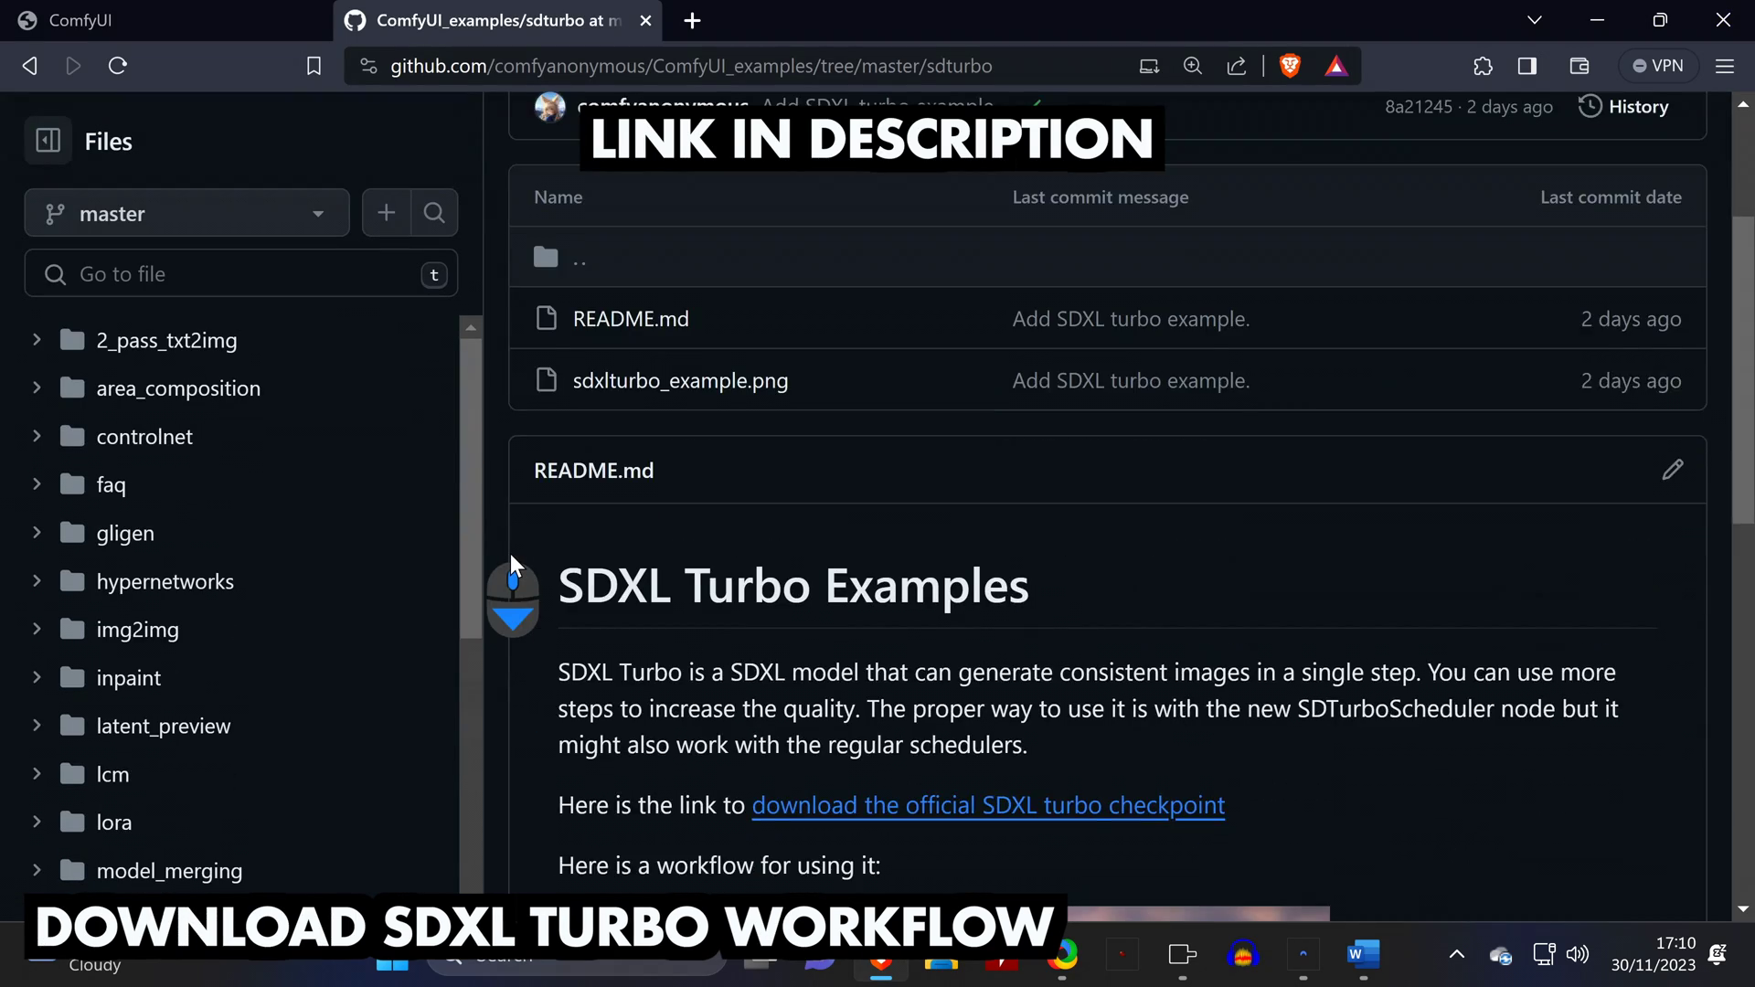
{"action": "middle_click", "coordinate": [510, 554]}
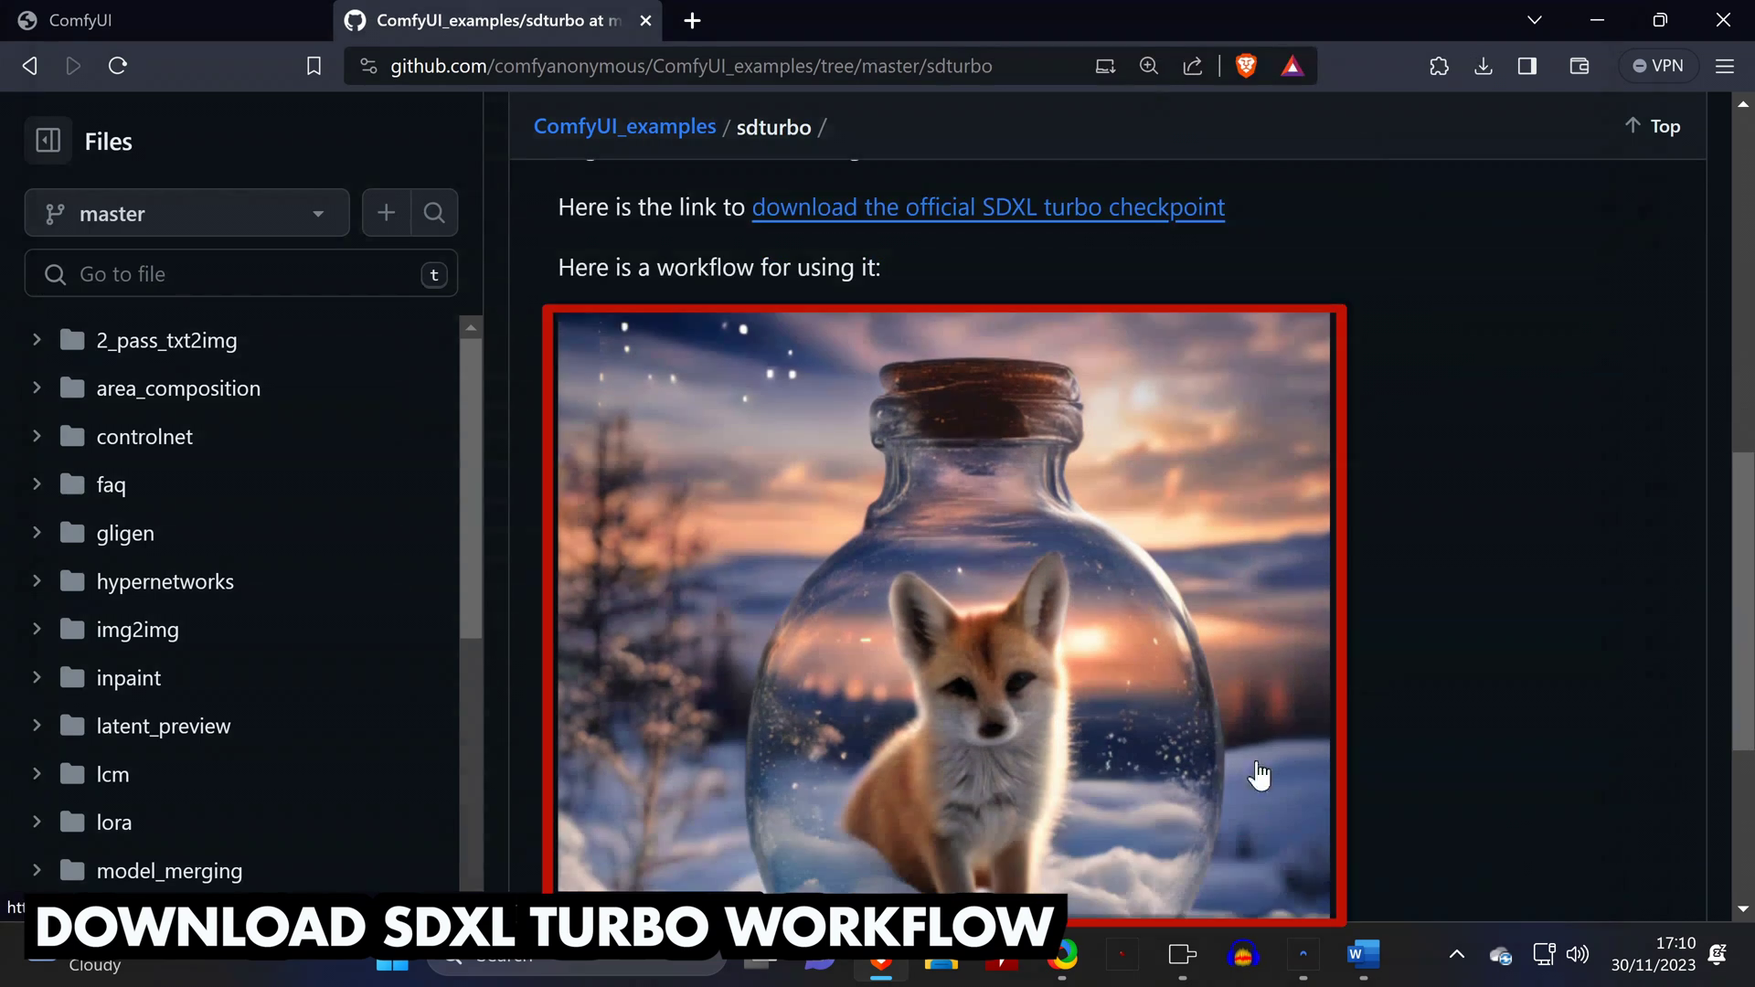
{"action": "left_click", "coordinate": [931, 620]}
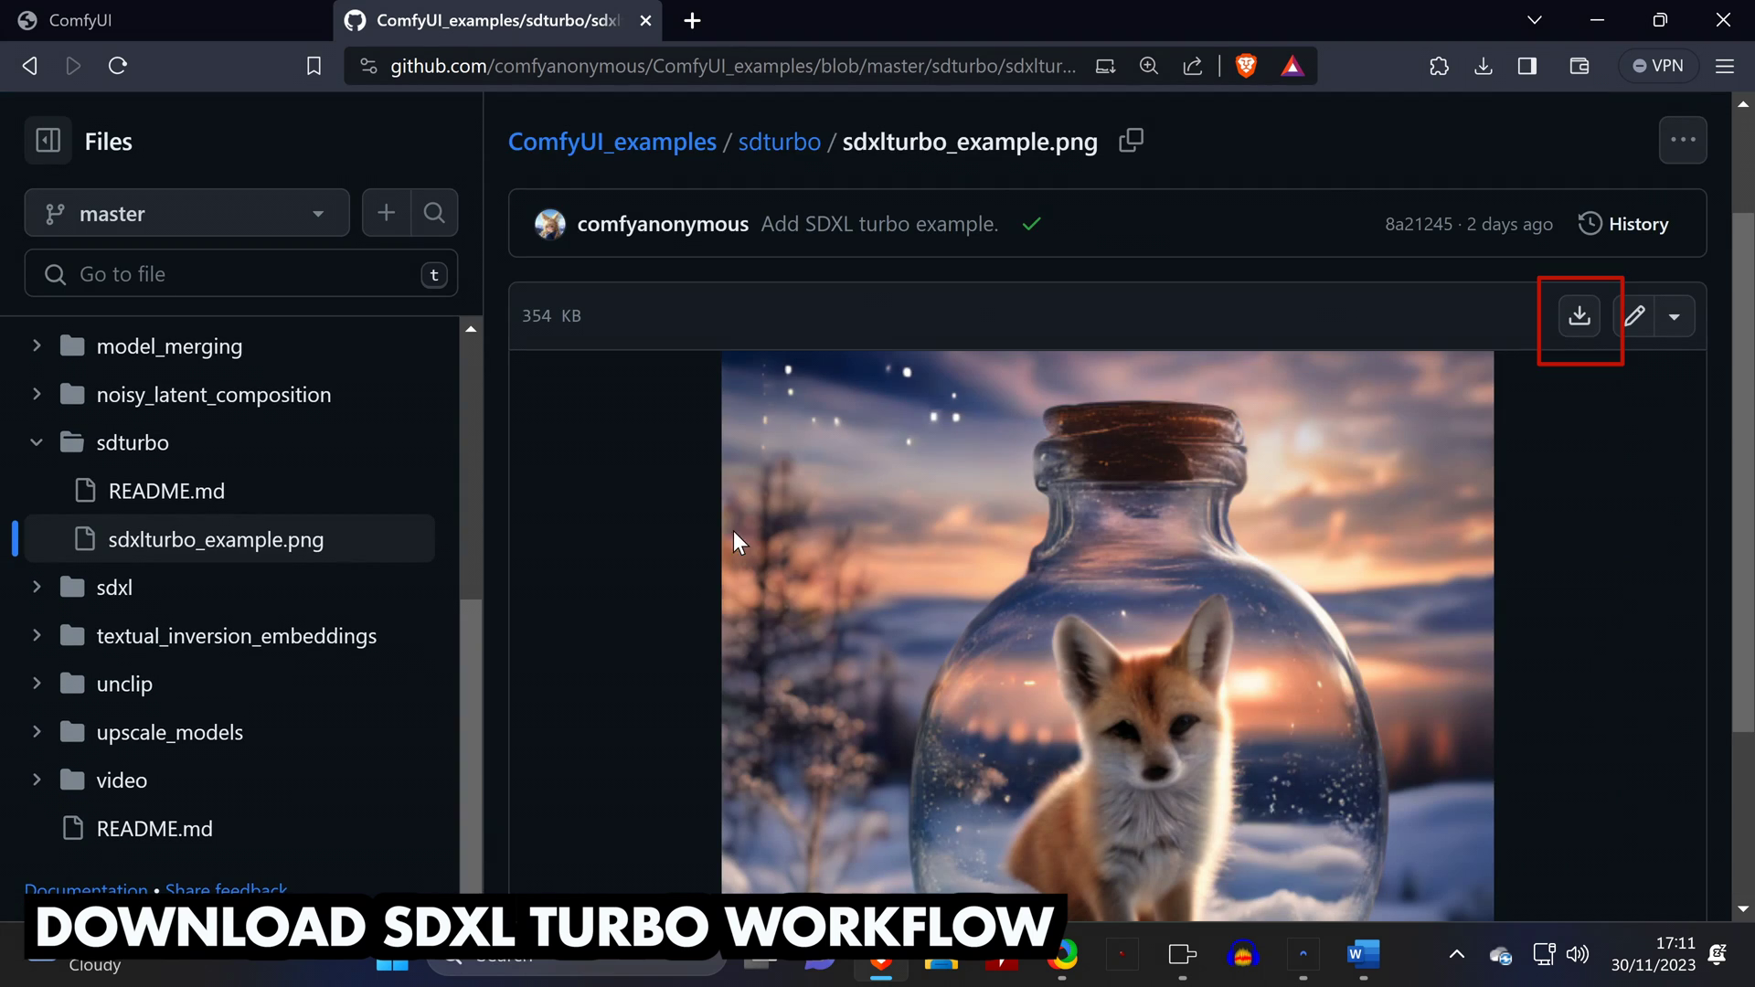
{"action": "left_click", "coordinate": [1580, 315]}
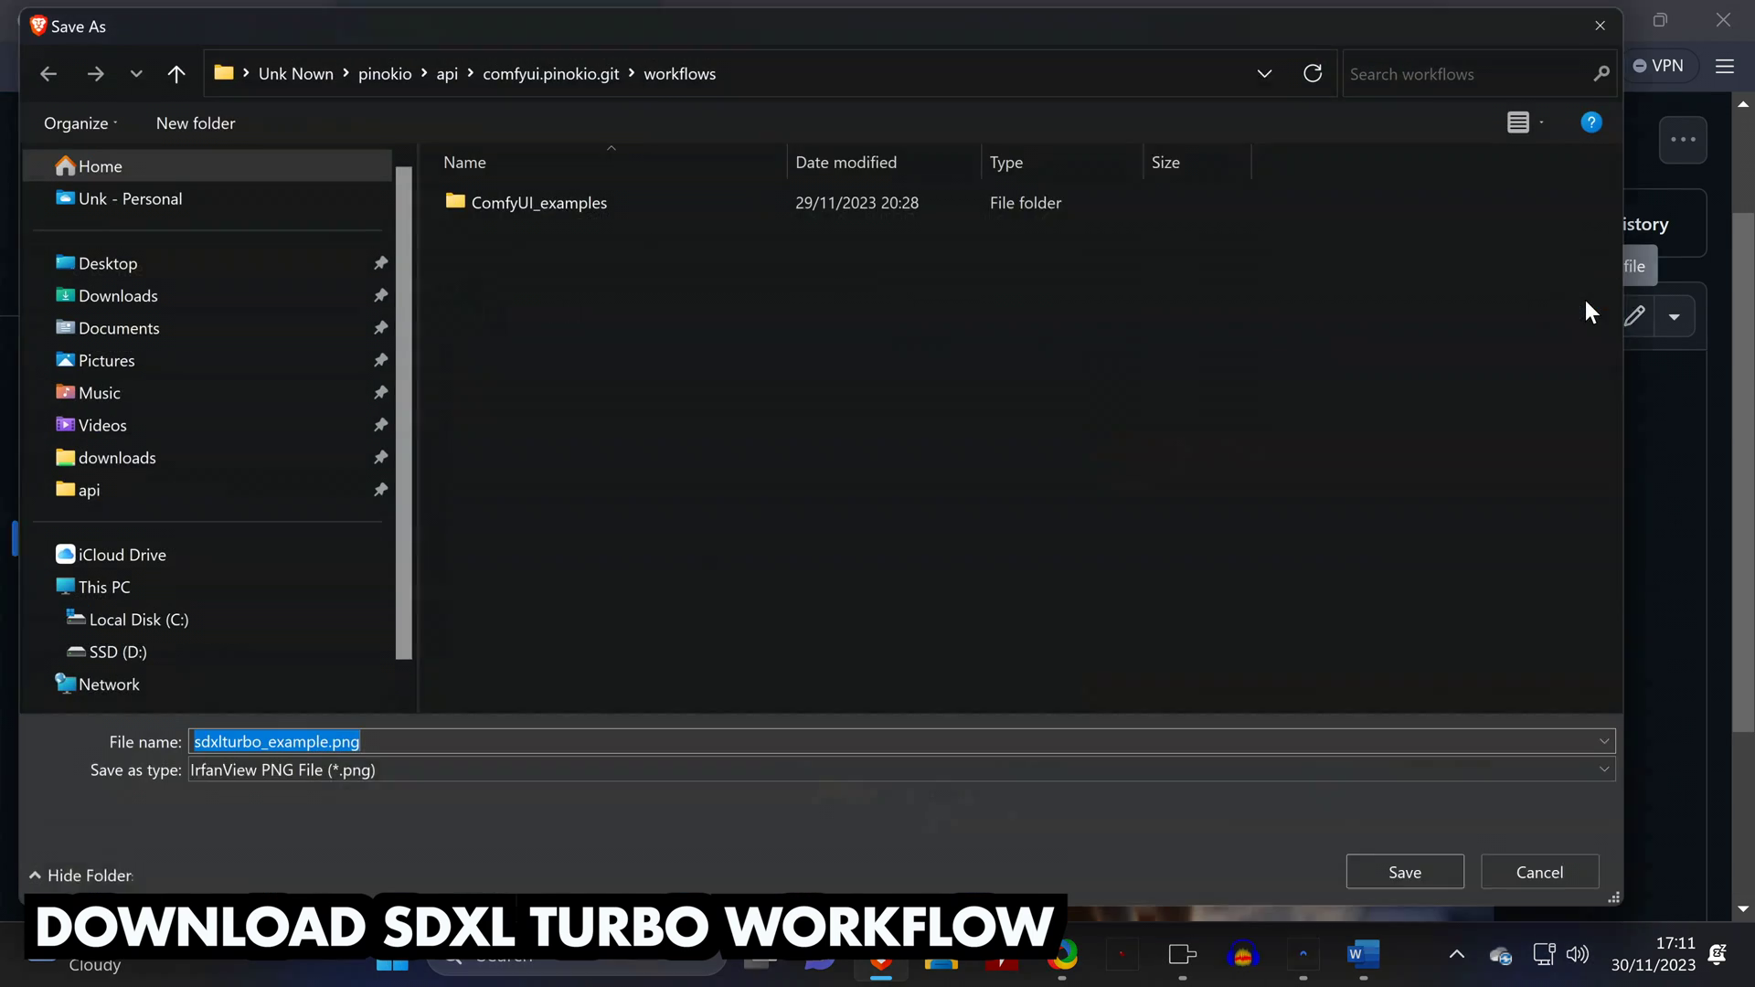
{"action": "left_click", "coordinate": [282, 261]}
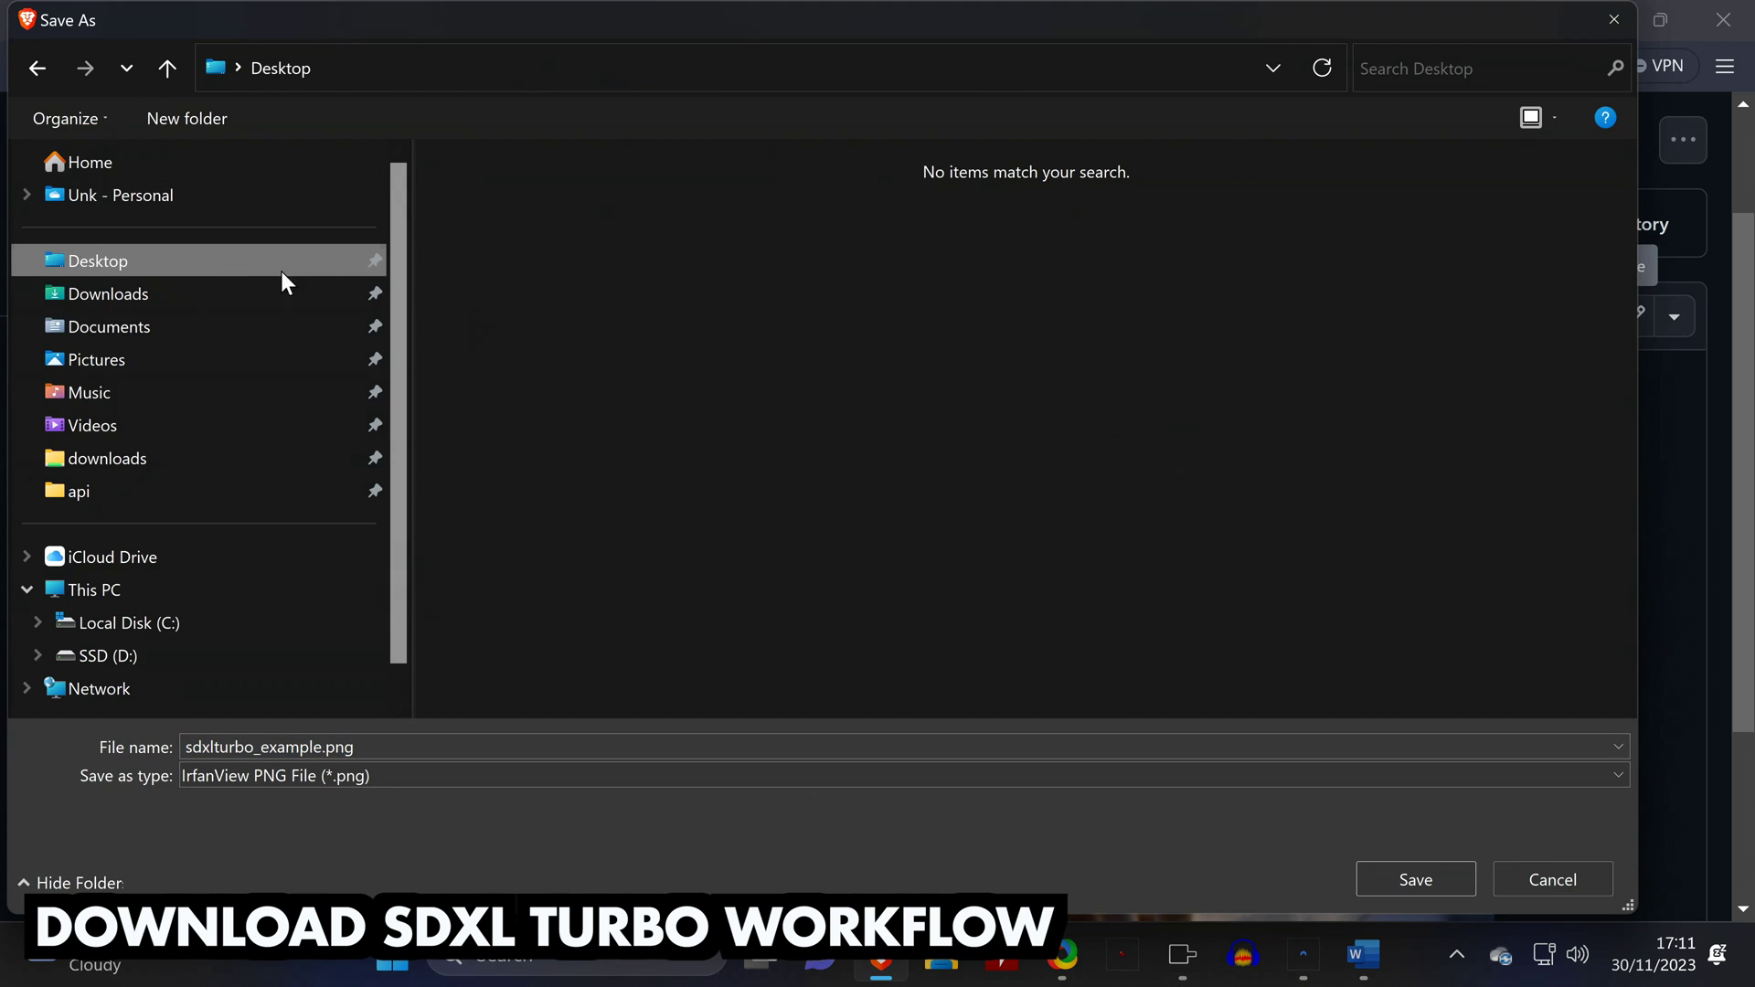
Save the example image to the Desktop and drop it onto the ComfyUI canvas to load its workflow
{"action": "left_click", "coordinate": [1402, 876]}
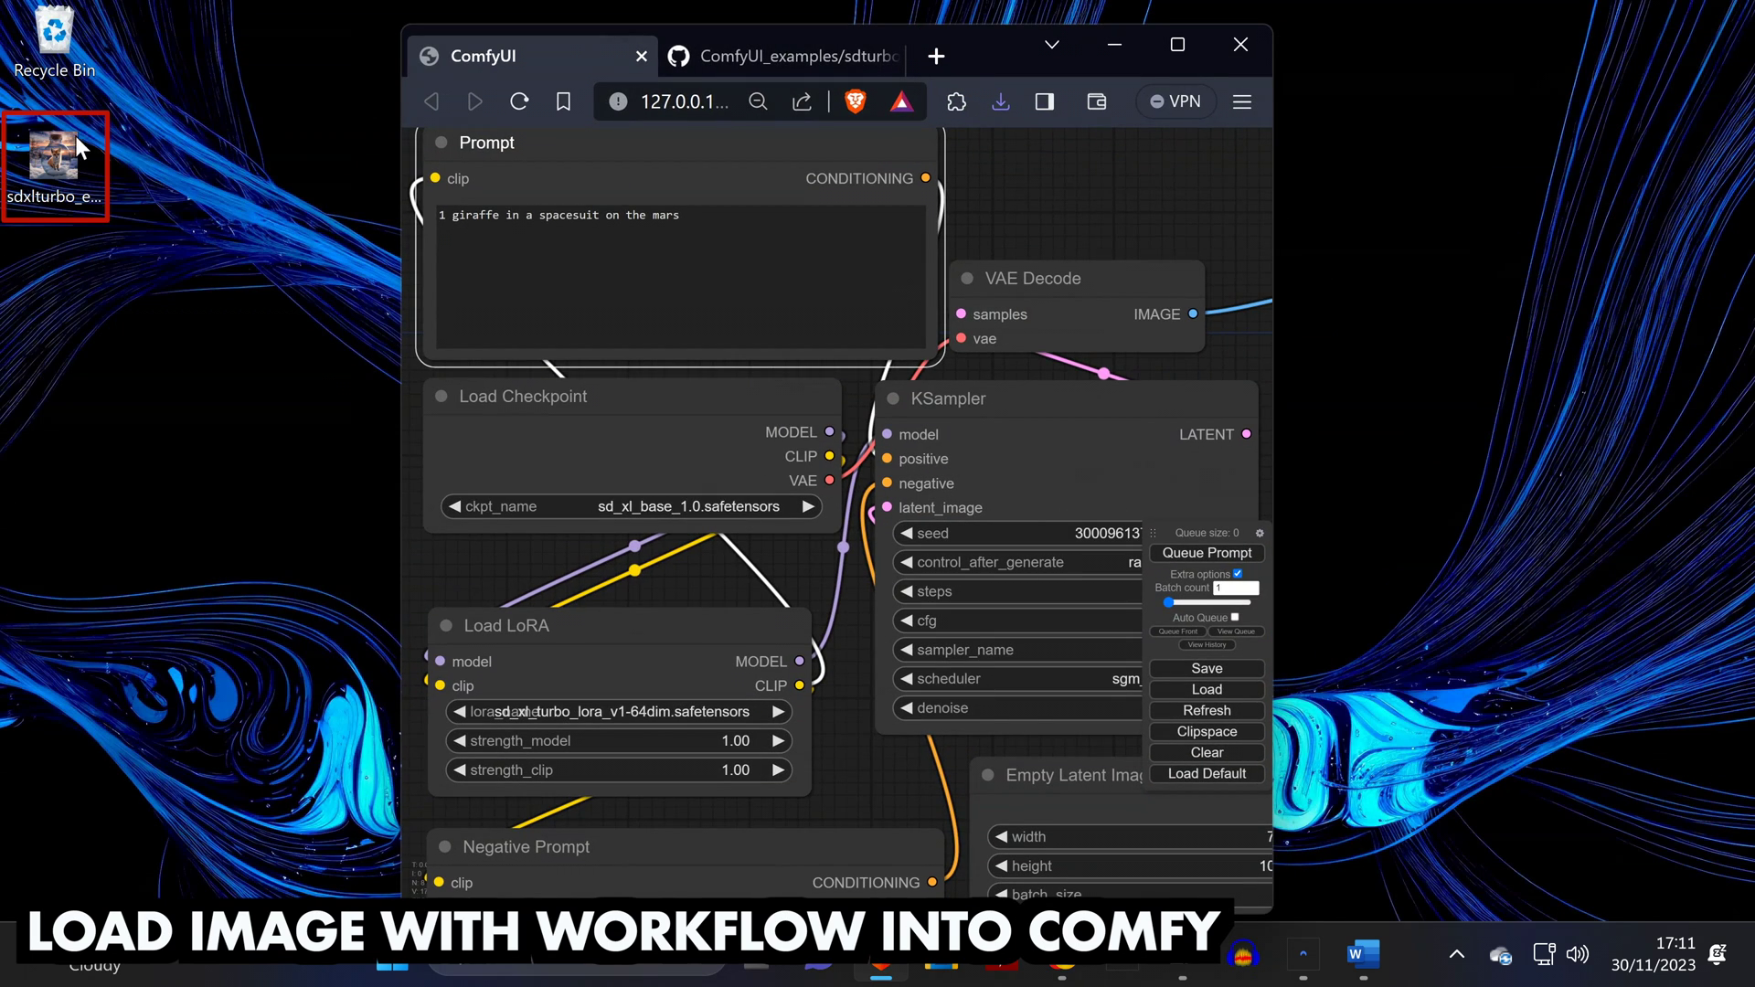
{"action": "left_click_drag", "start_coordinate": [75, 137], "coordinate": [1088, 214]}
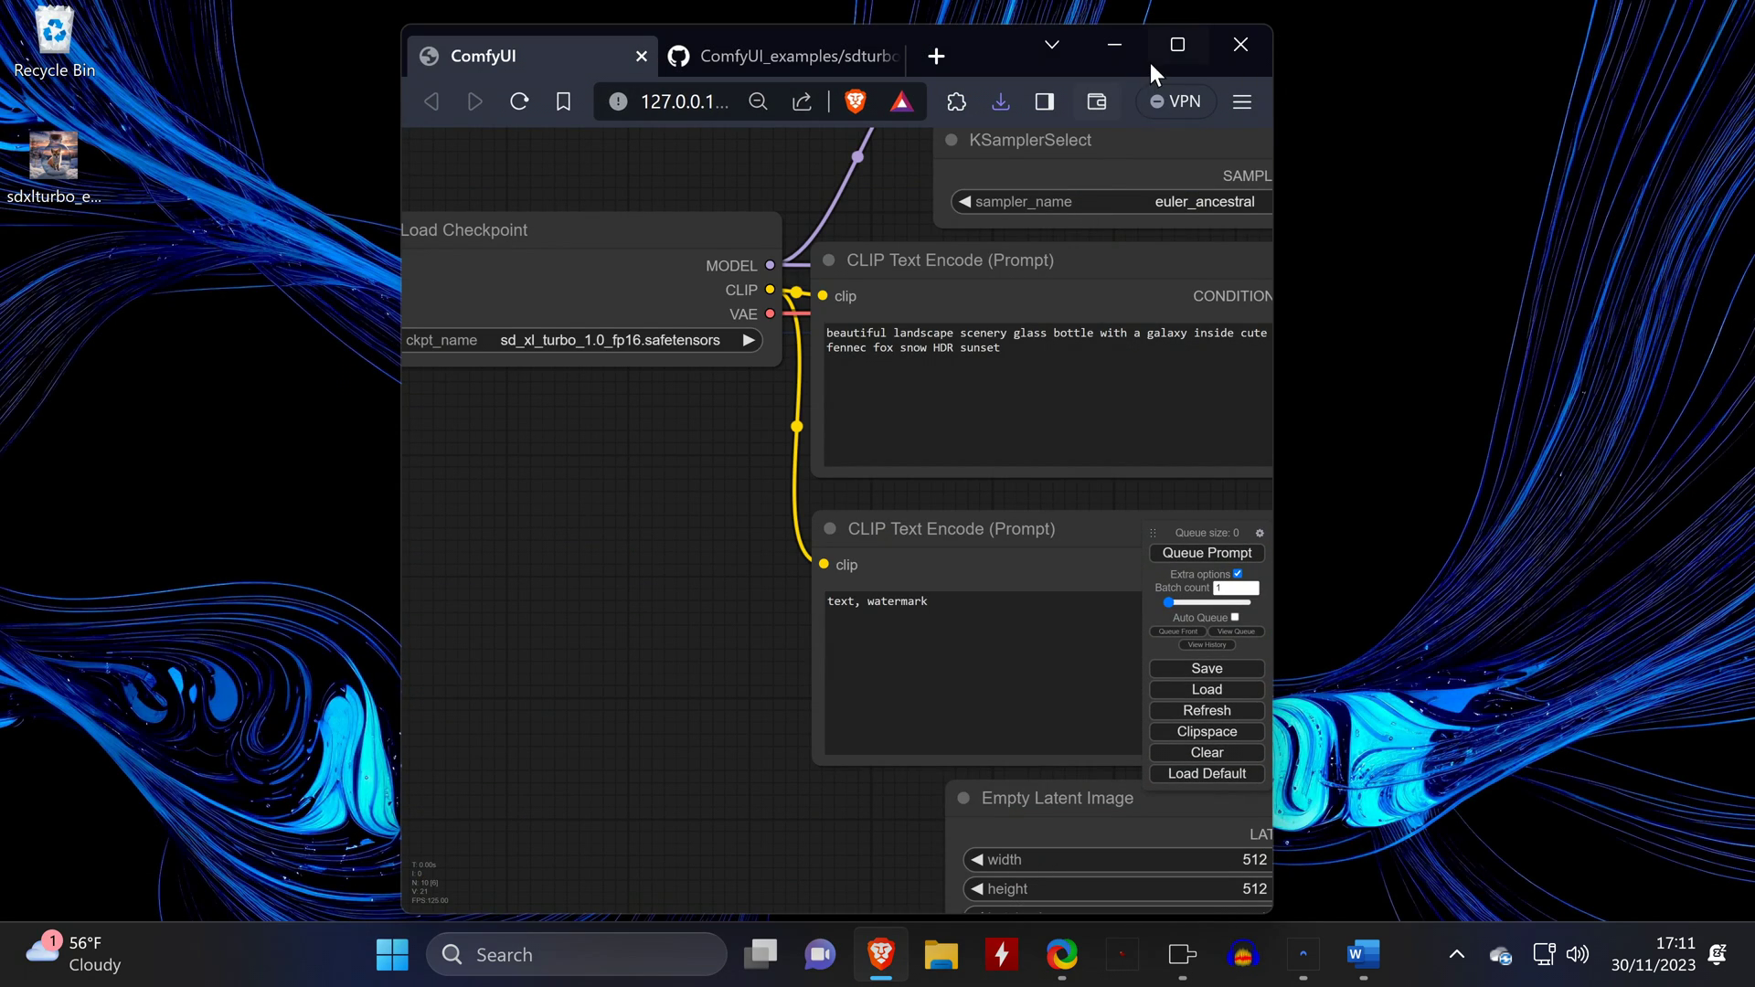
{"action": "left_click", "coordinate": [1170, 44]}
Pan to the SDTurboScheduler and Load Checkpoint nodes and cycle the checkpoint model choice
{"action": "scroll", "coordinate": [1051, 565], "scroll_direction": "down", "scroll_amount": 2}
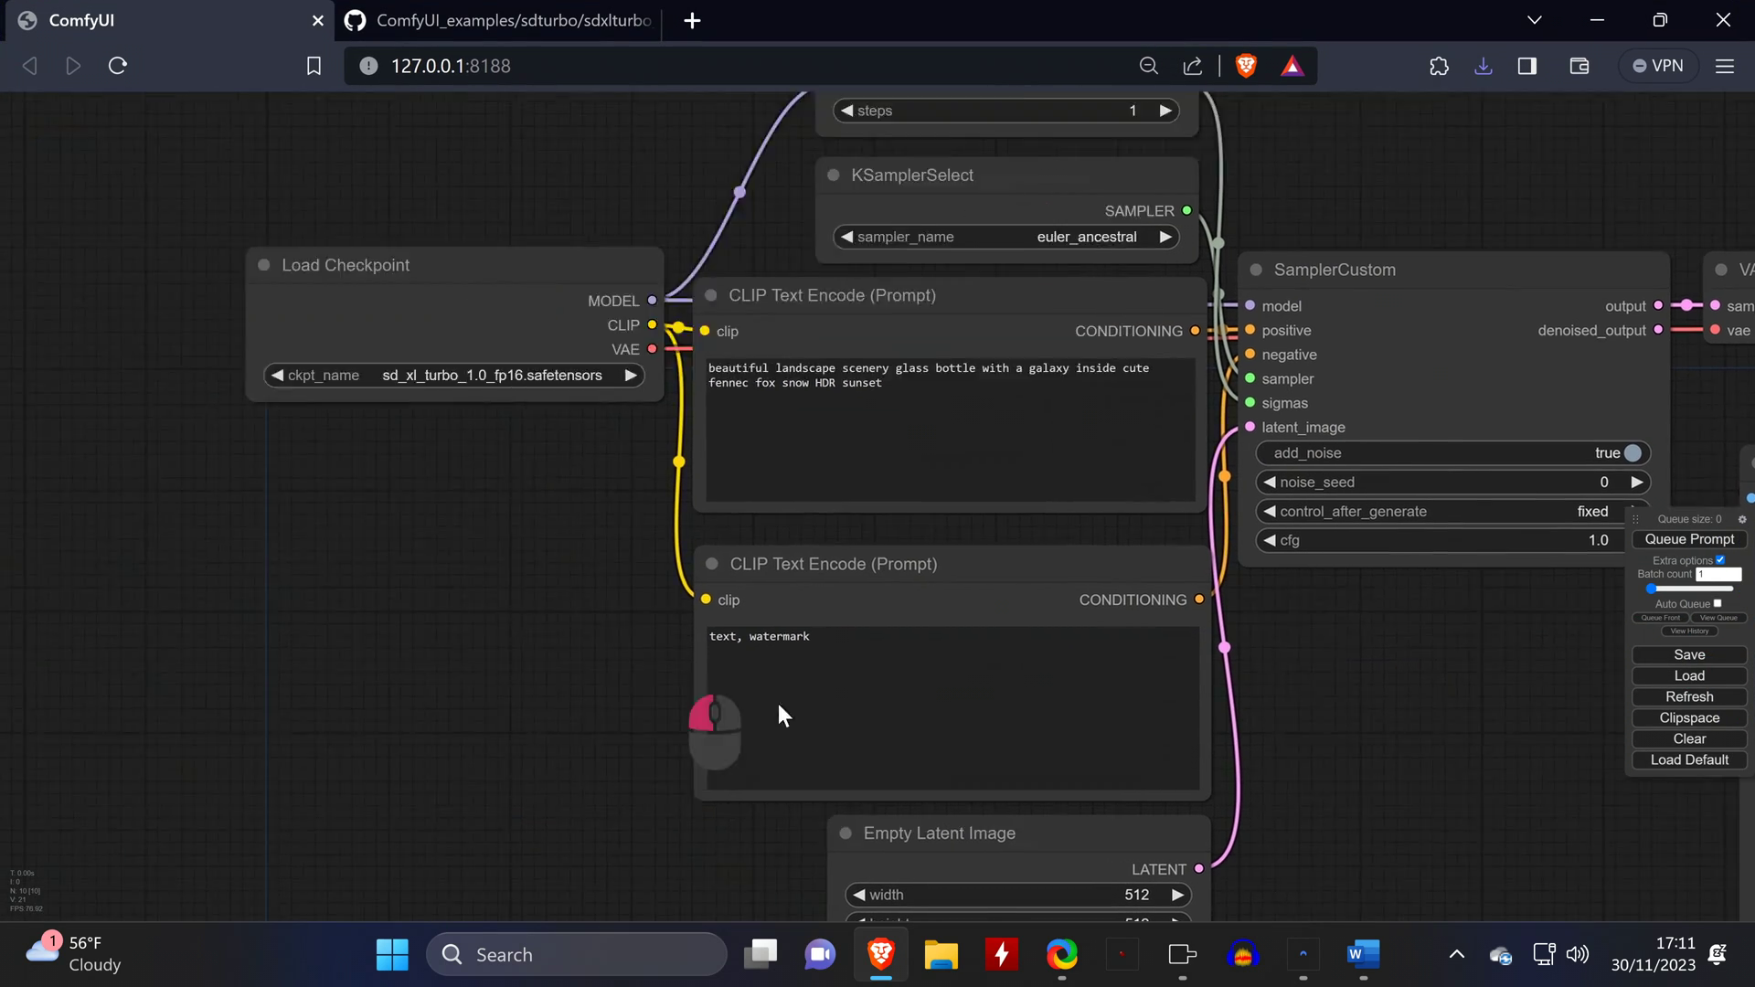
{"action": "left_click_drag", "start_coordinate": [822, 745], "coordinate": [639, 832]}
{"action": "scroll", "coordinate": [640, 832], "scroll_direction": "up", "scroll_amount": 2}
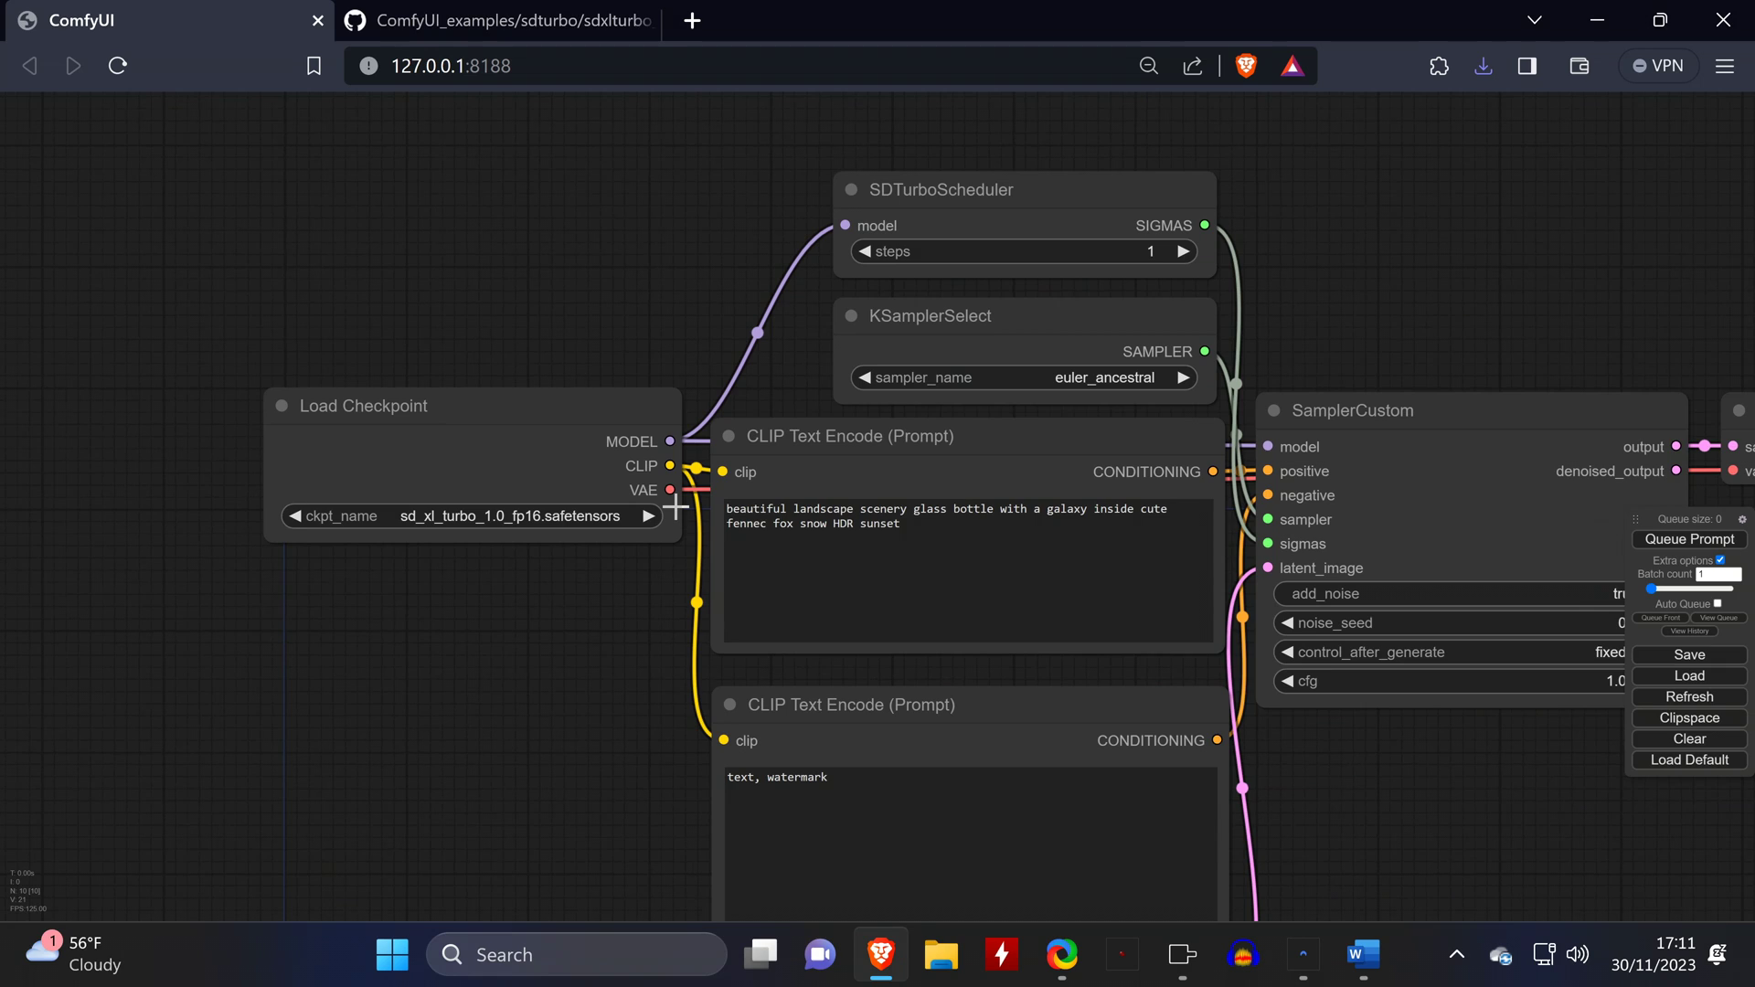
{"action": "left_click", "coordinate": [649, 517]}
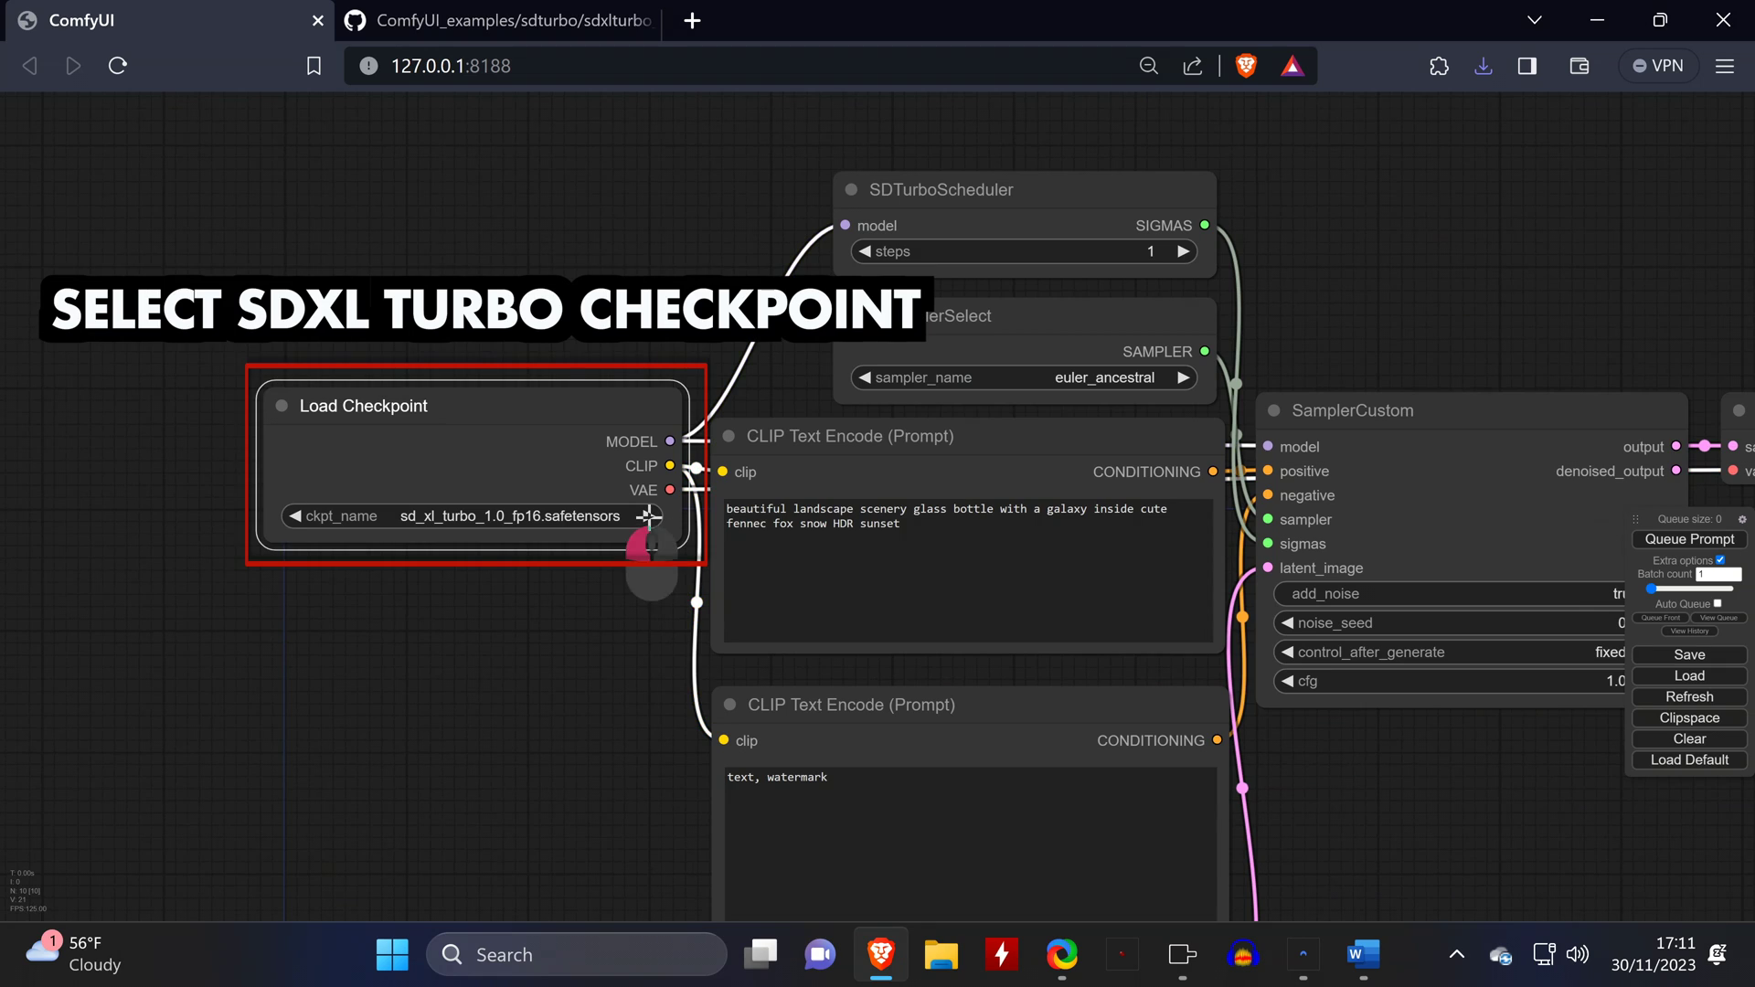
{"action": "left_click", "coordinate": [295, 517]}
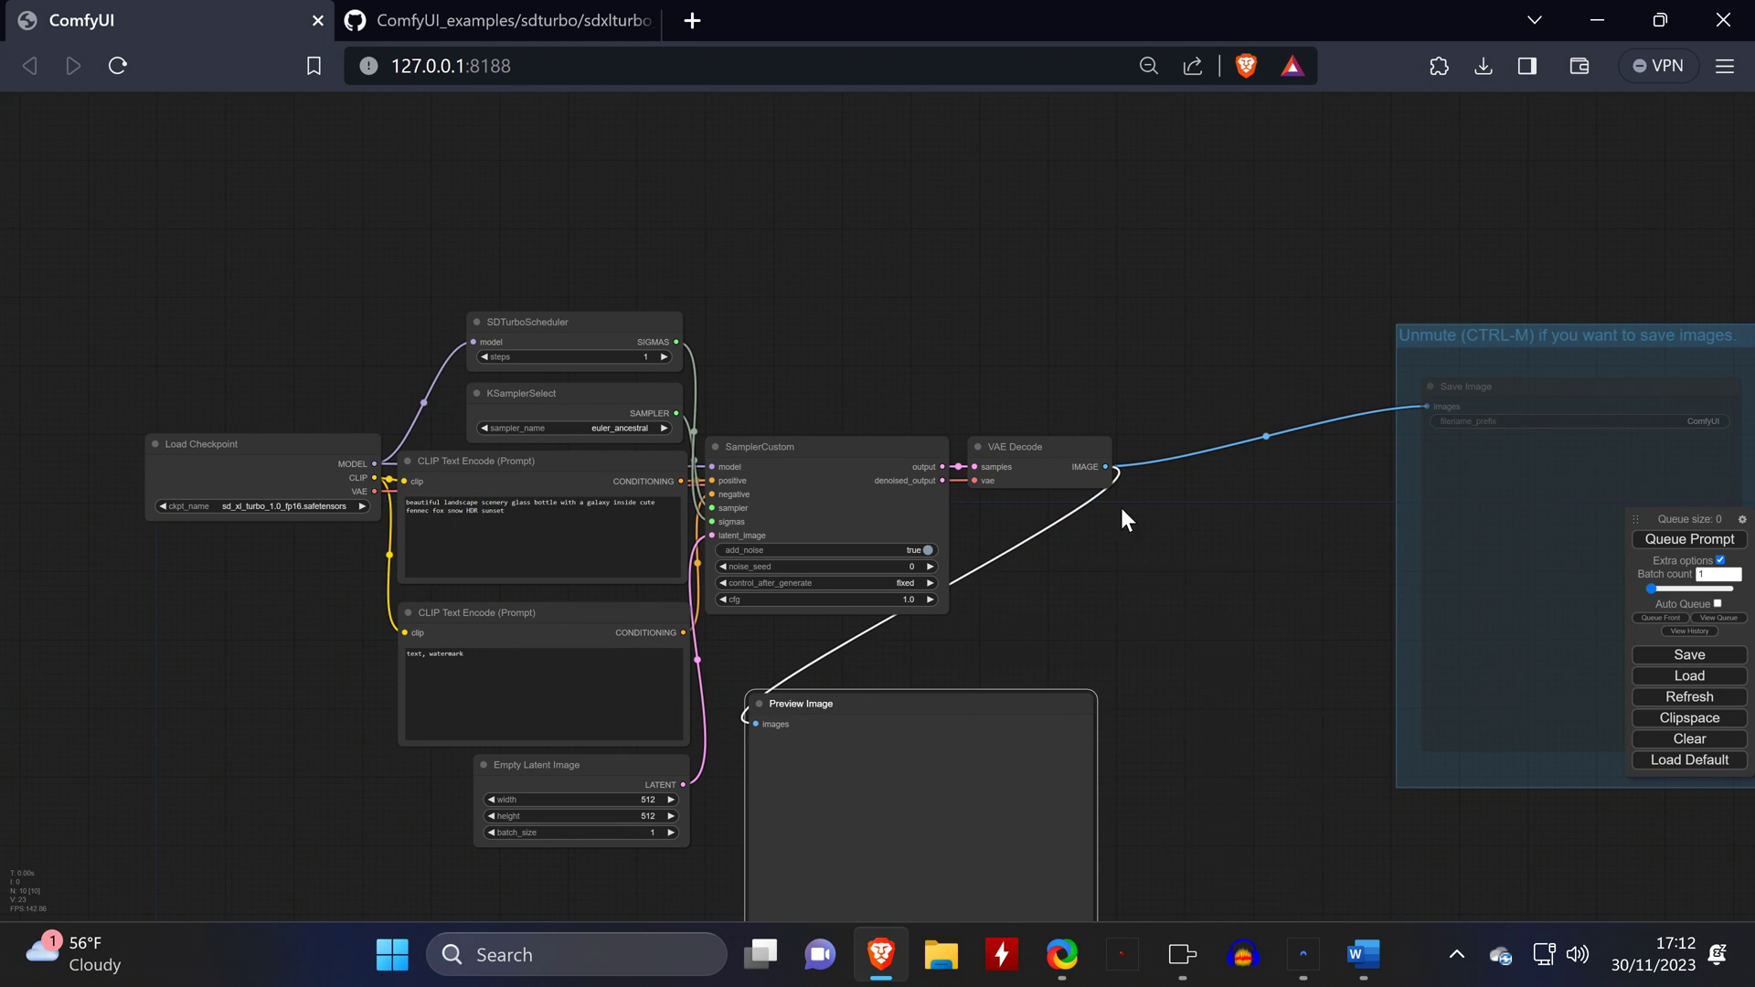
Render the fox-in-a-bottle preview image, then enable Auto Queue in Extra options
{"action": "left_click", "coordinate": [1201, 358]}
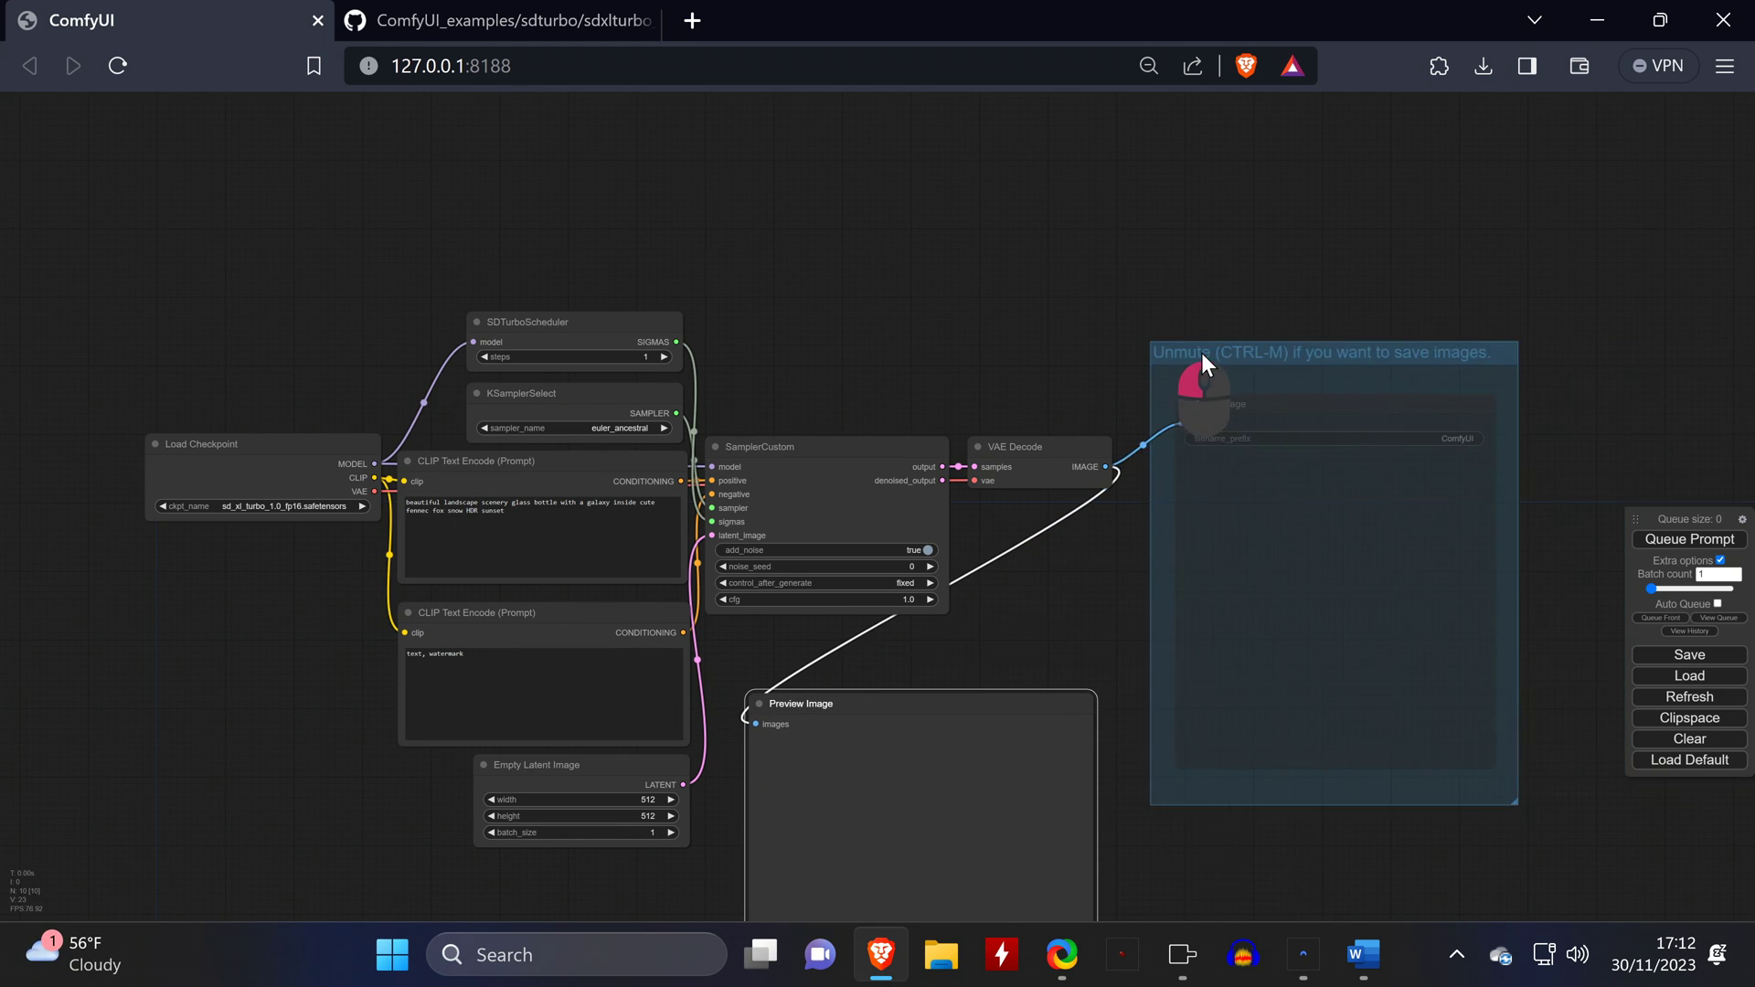
{"action": "left_click_drag", "start_coordinate": [1201, 359], "coordinate": [1183, 359]}
{"action": "left_click", "coordinate": [1682, 541]}
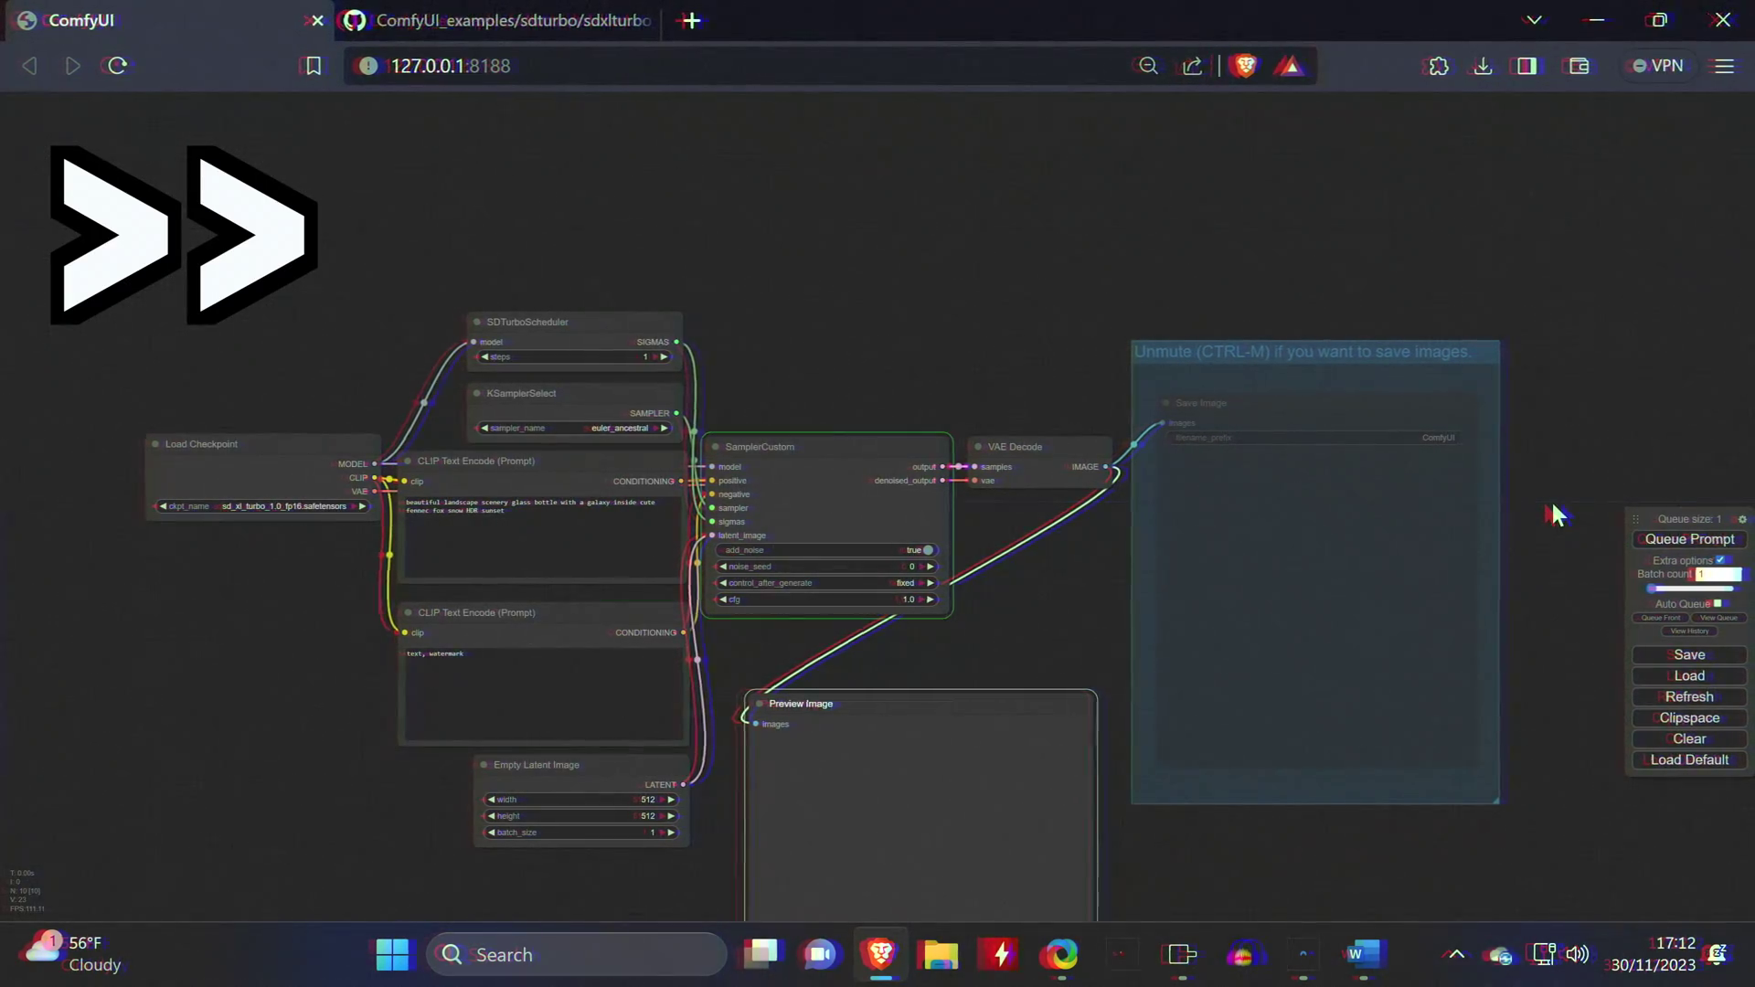
{"action": "left_click_drag", "start_coordinate": [1130, 835], "coordinate": [1131, 640]}
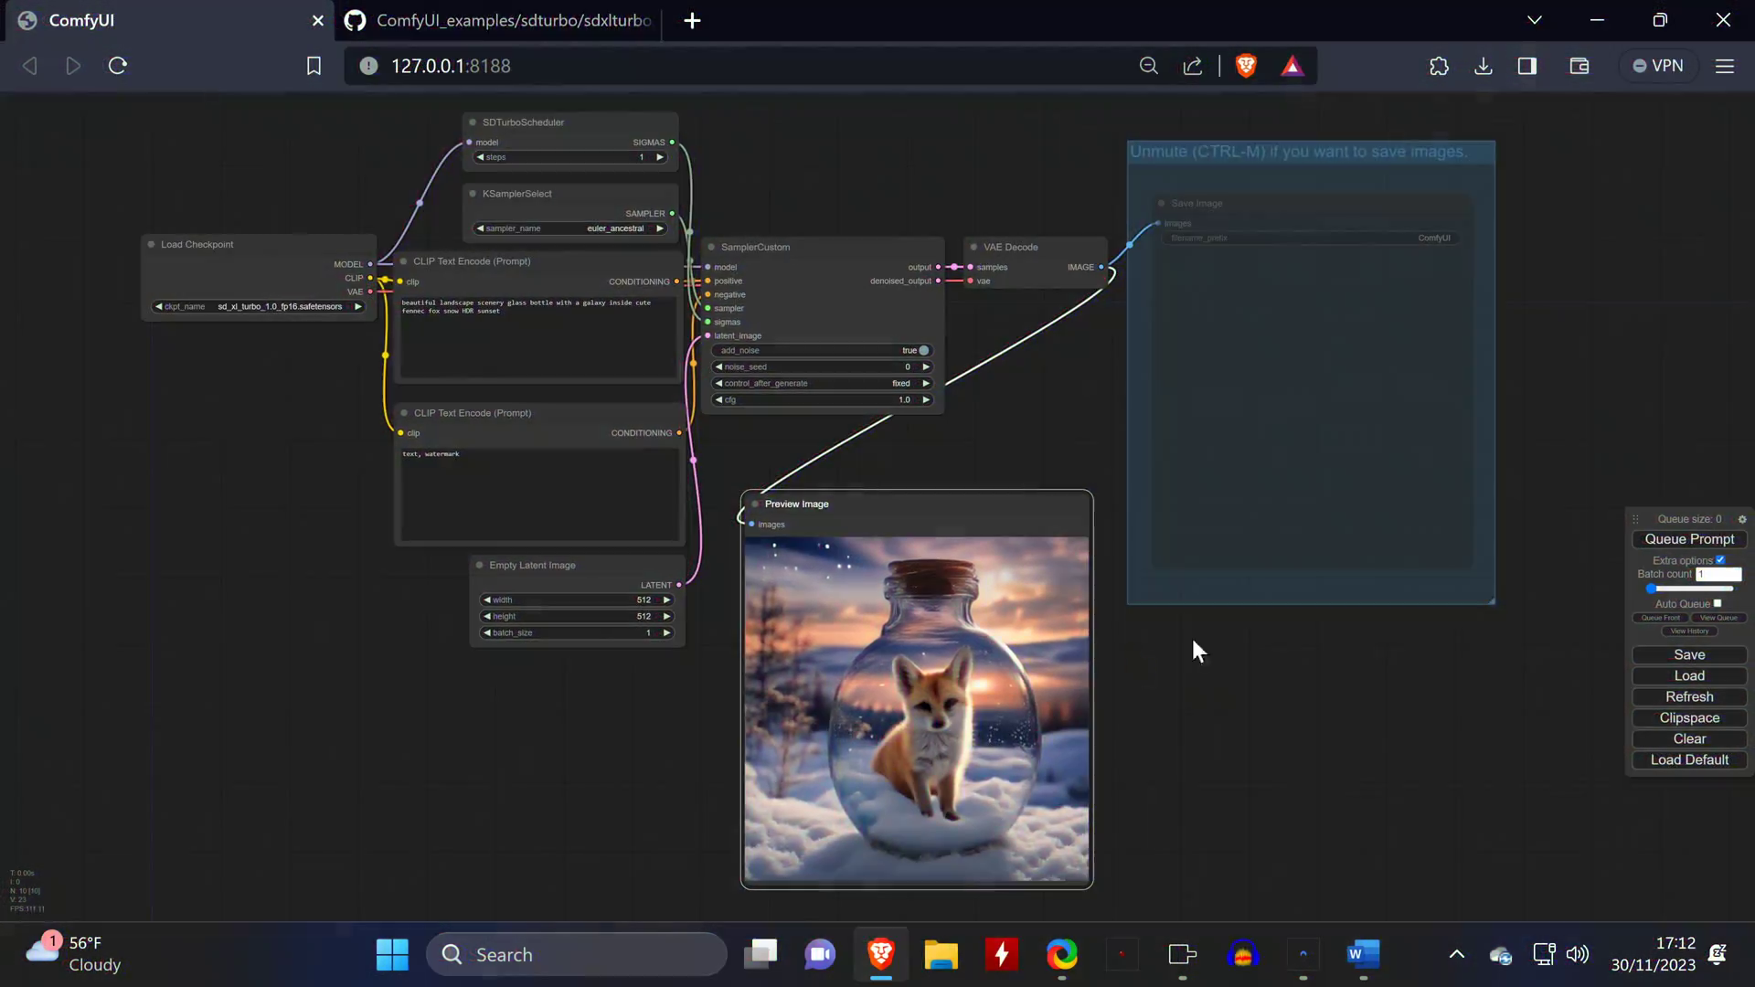
{"action": "left_click", "coordinate": [1717, 603]}
Swap 'fox' for 'giraffe' in the positive prompt, then undo back to 'fox'
{"action": "scroll", "coordinate": [594, 361], "scroll_direction": "up", "scroll_amount": 7}
{"action": "double_click", "coordinate": [277, 255]}
{"action": "type", "text": "giraf"}
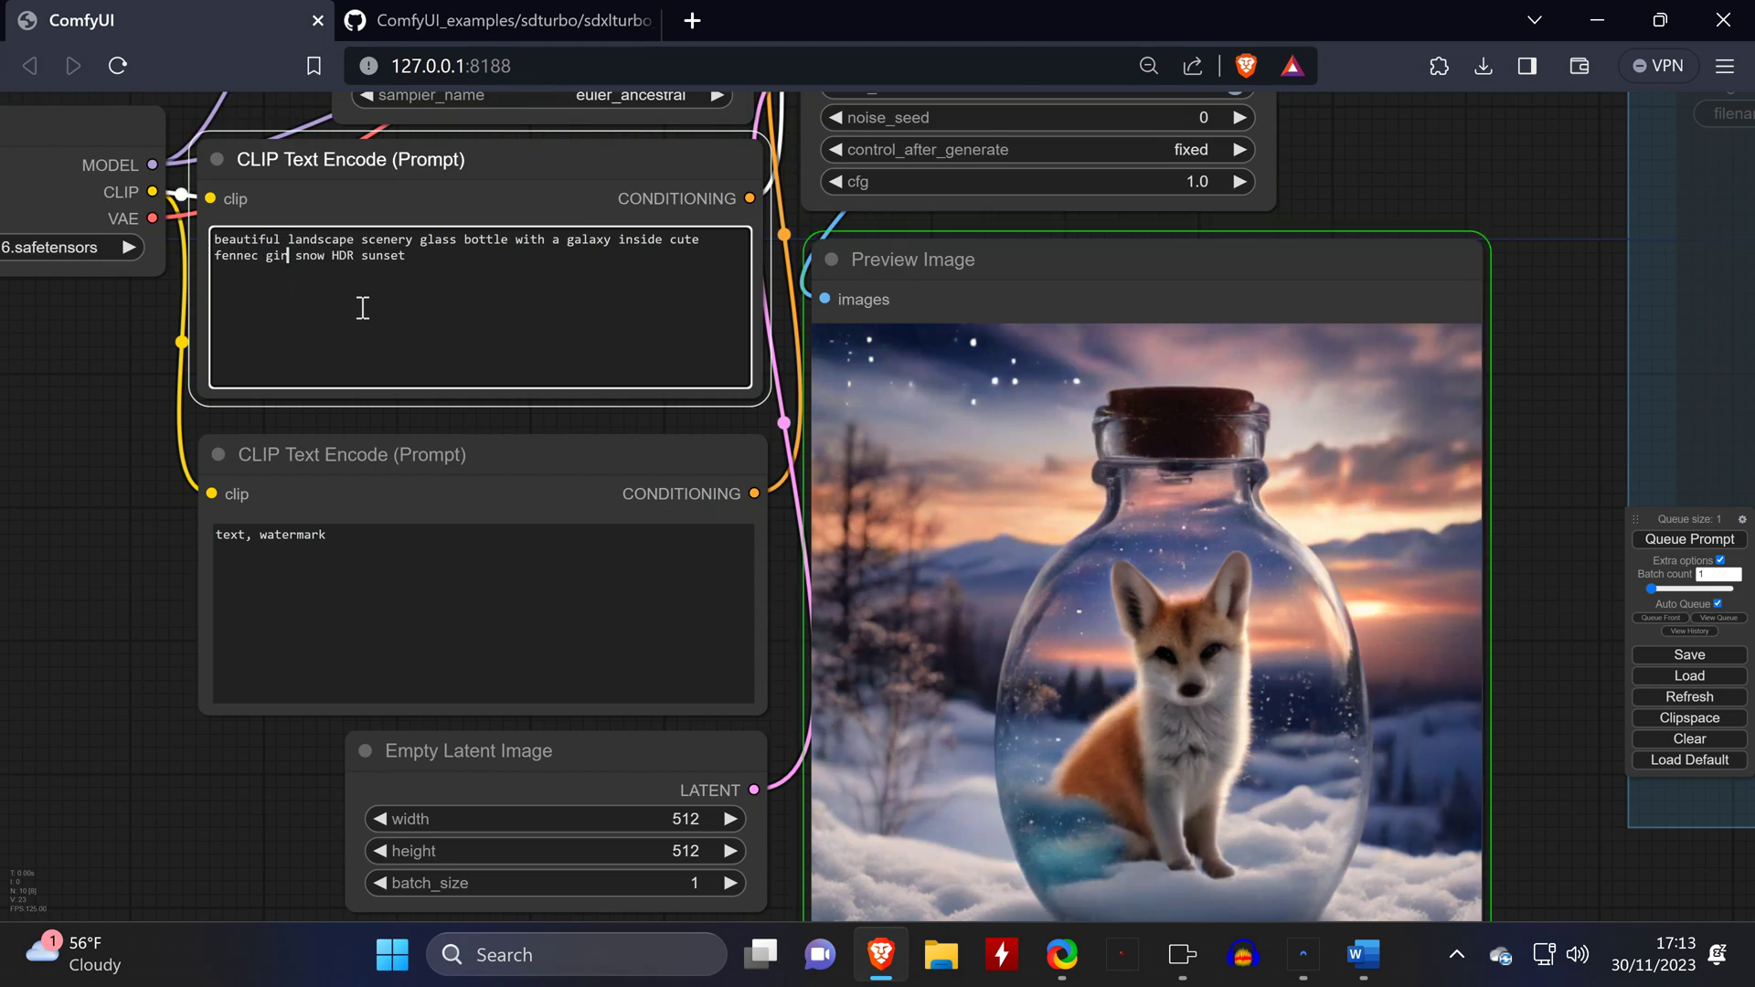
{"action": "type", "text": "fe"}
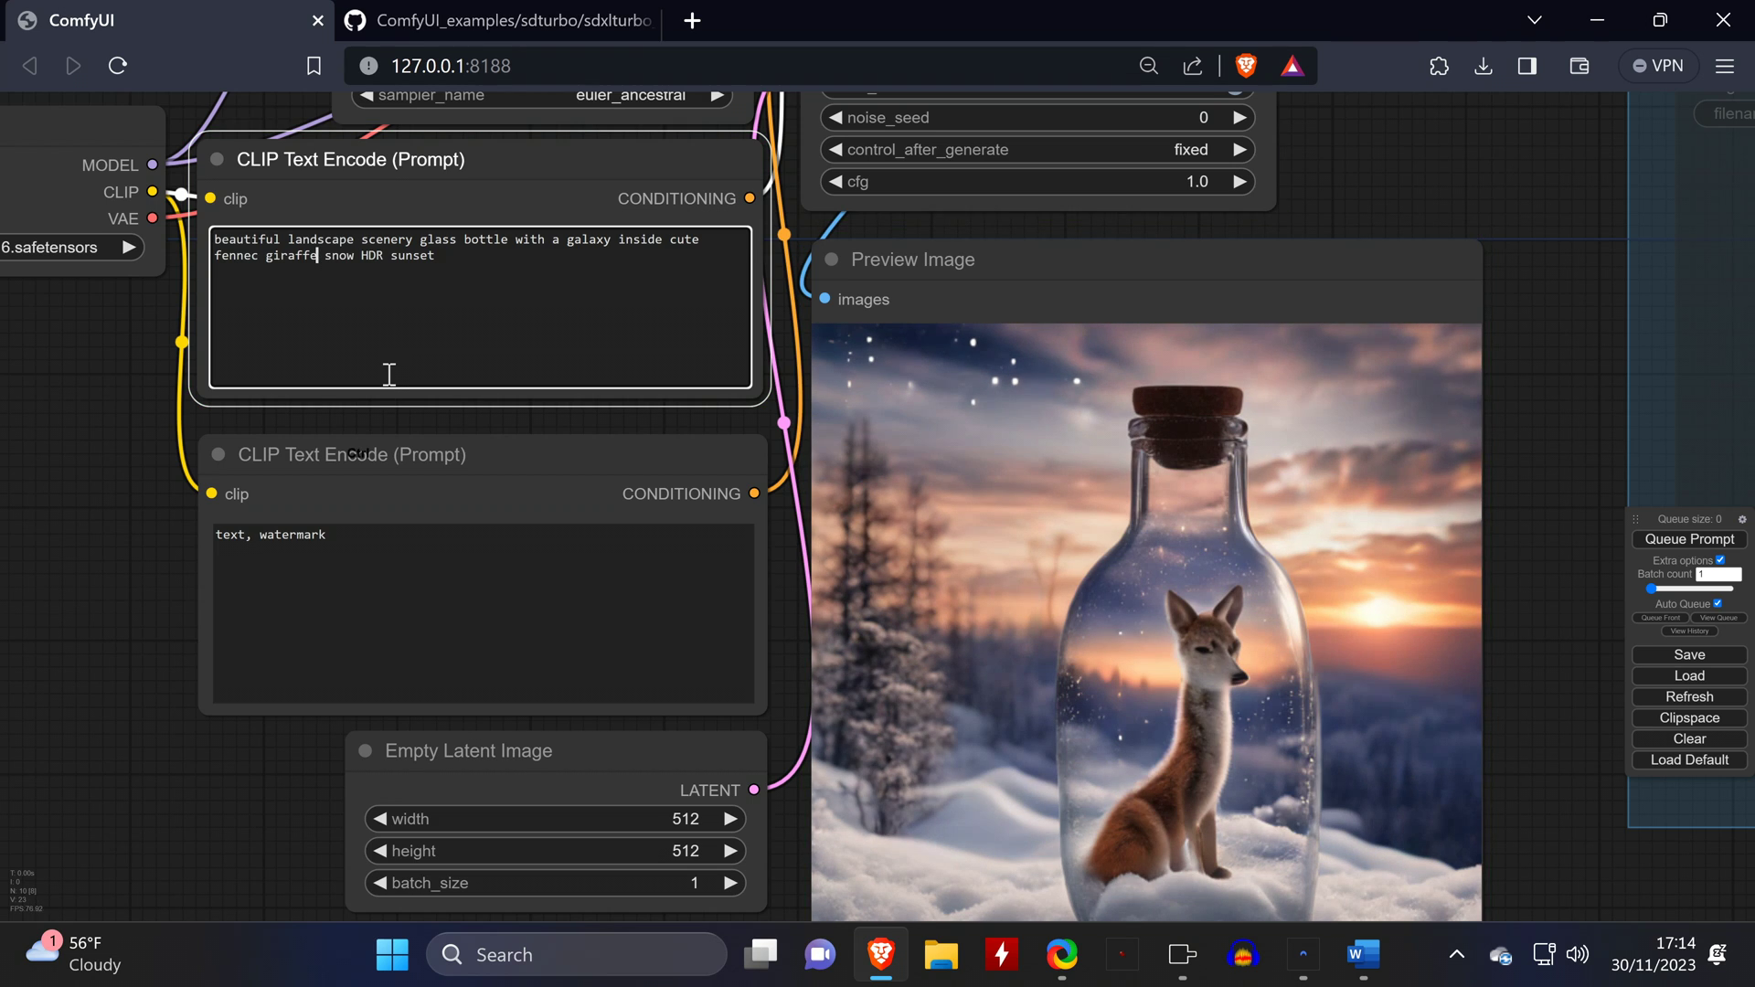
{"action": "key", "text": "BackSpace"}
{"action": "key", "text": "BackSpace"}
{"action": "key", "text": "BackSpace"}
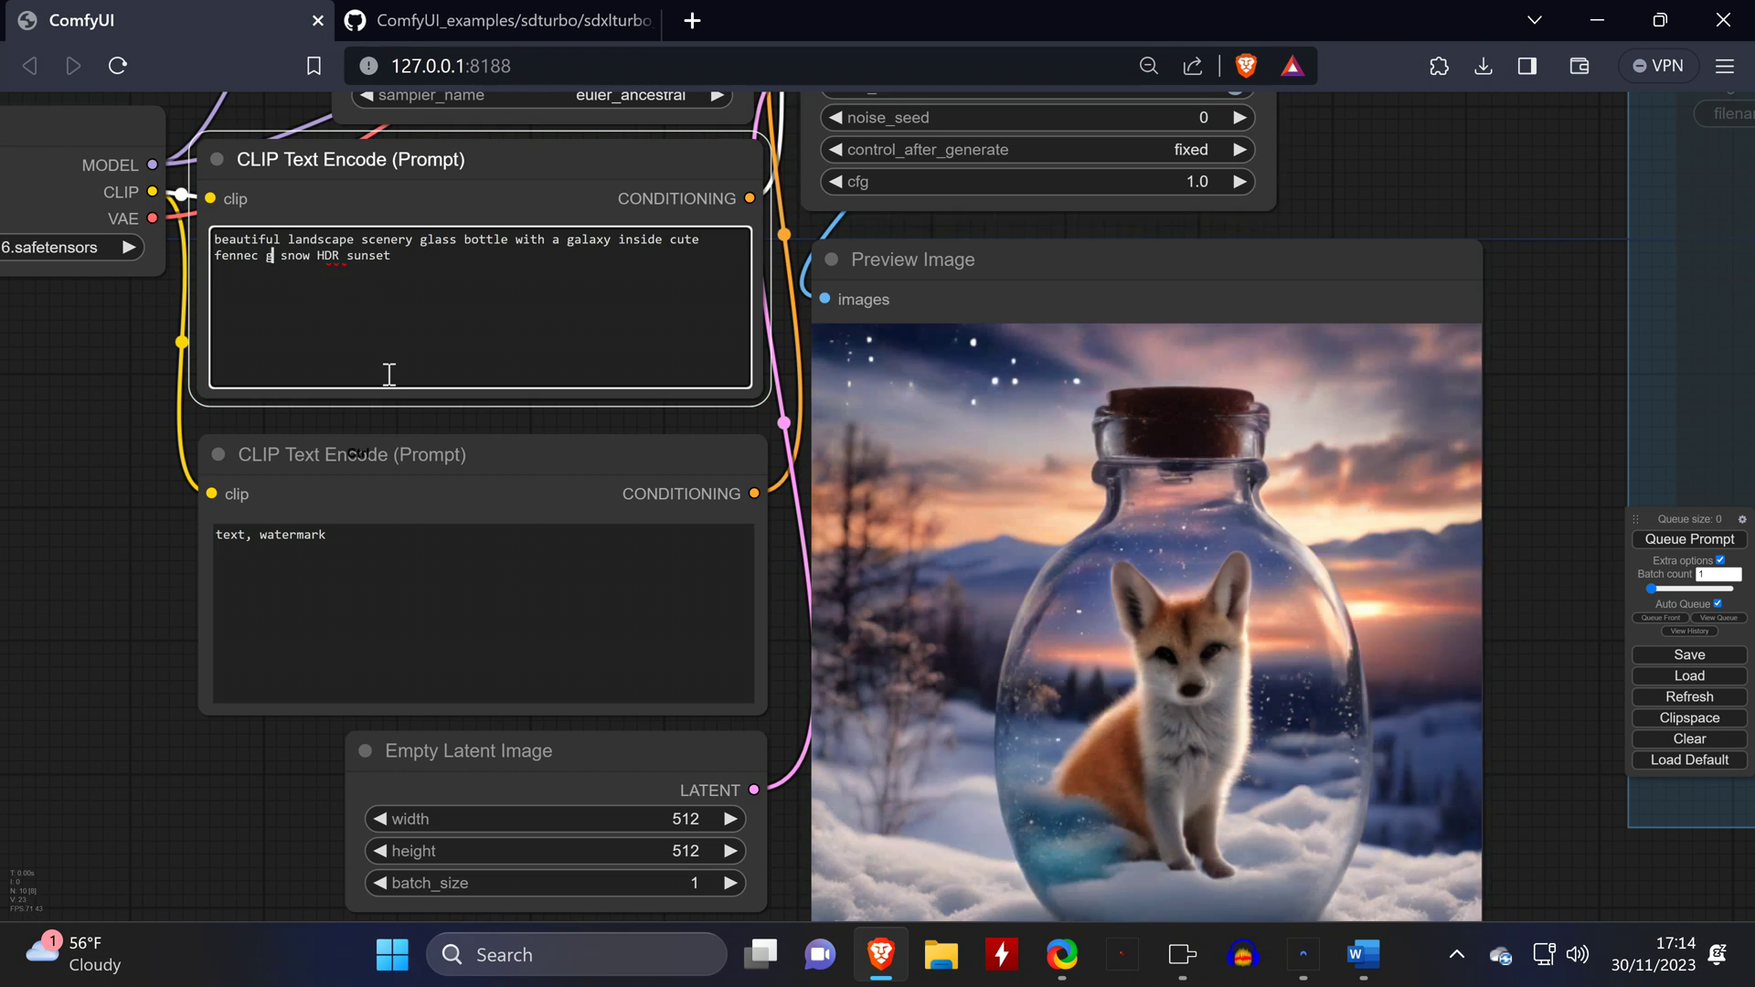
{"action": "key", "text": "ctrl+z"}
{"action": "key", "text": "ctrl+z"}
Add 'on a beach' and 'astronaut getting ready for' to the prompt, then open ComfyUI's temp folder
{"action": "left_click", "coordinate": [477, 276]}
{"action": "type", "text": "on a beach"}
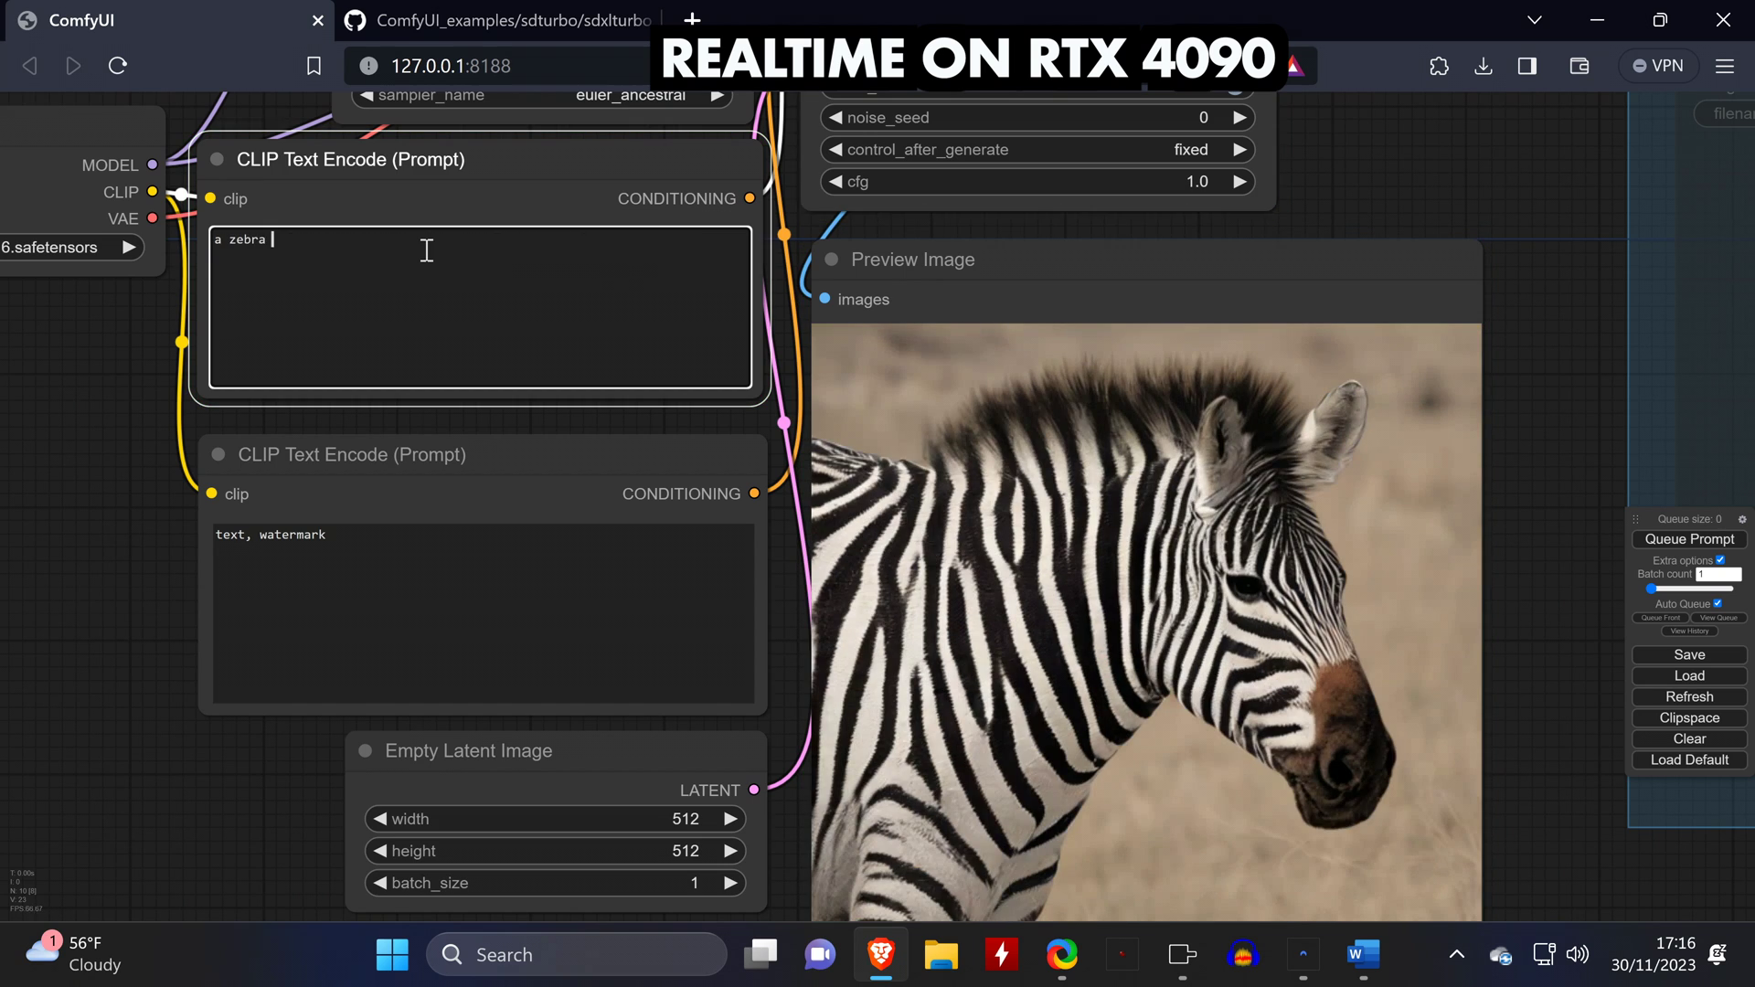
{"action": "type", "text": "astronaut getting ready for"}
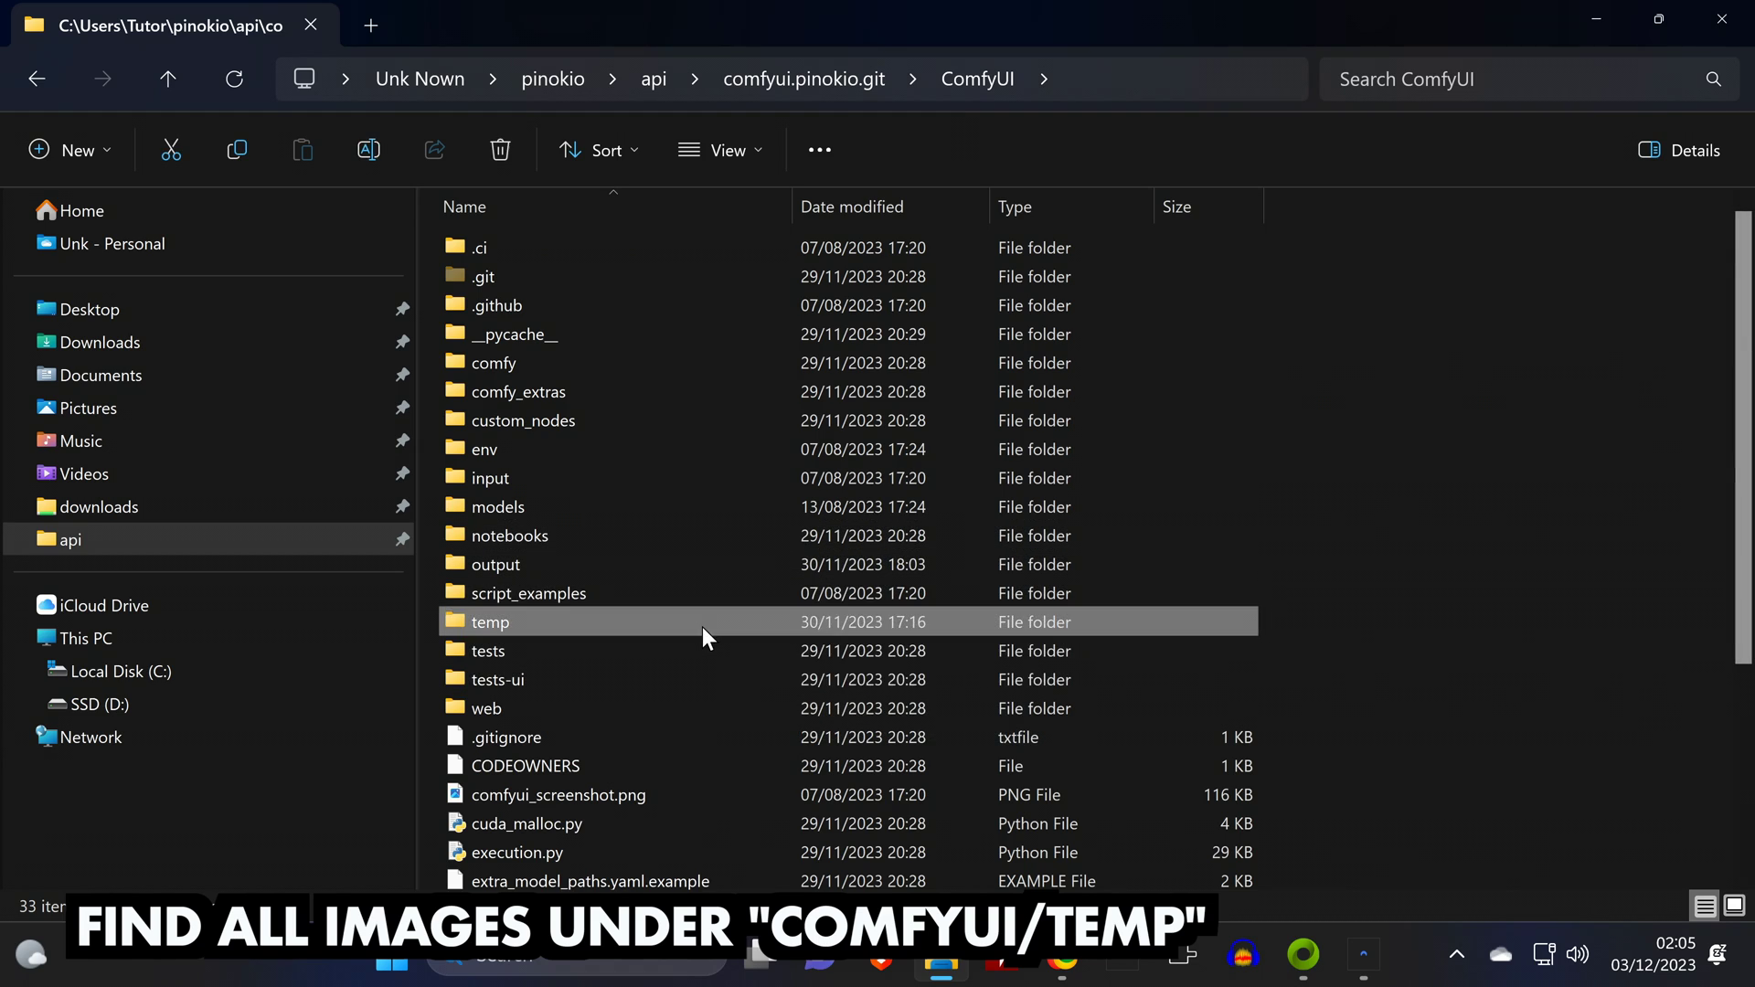
{"action": "double_click", "coordinate": [702, 627]}
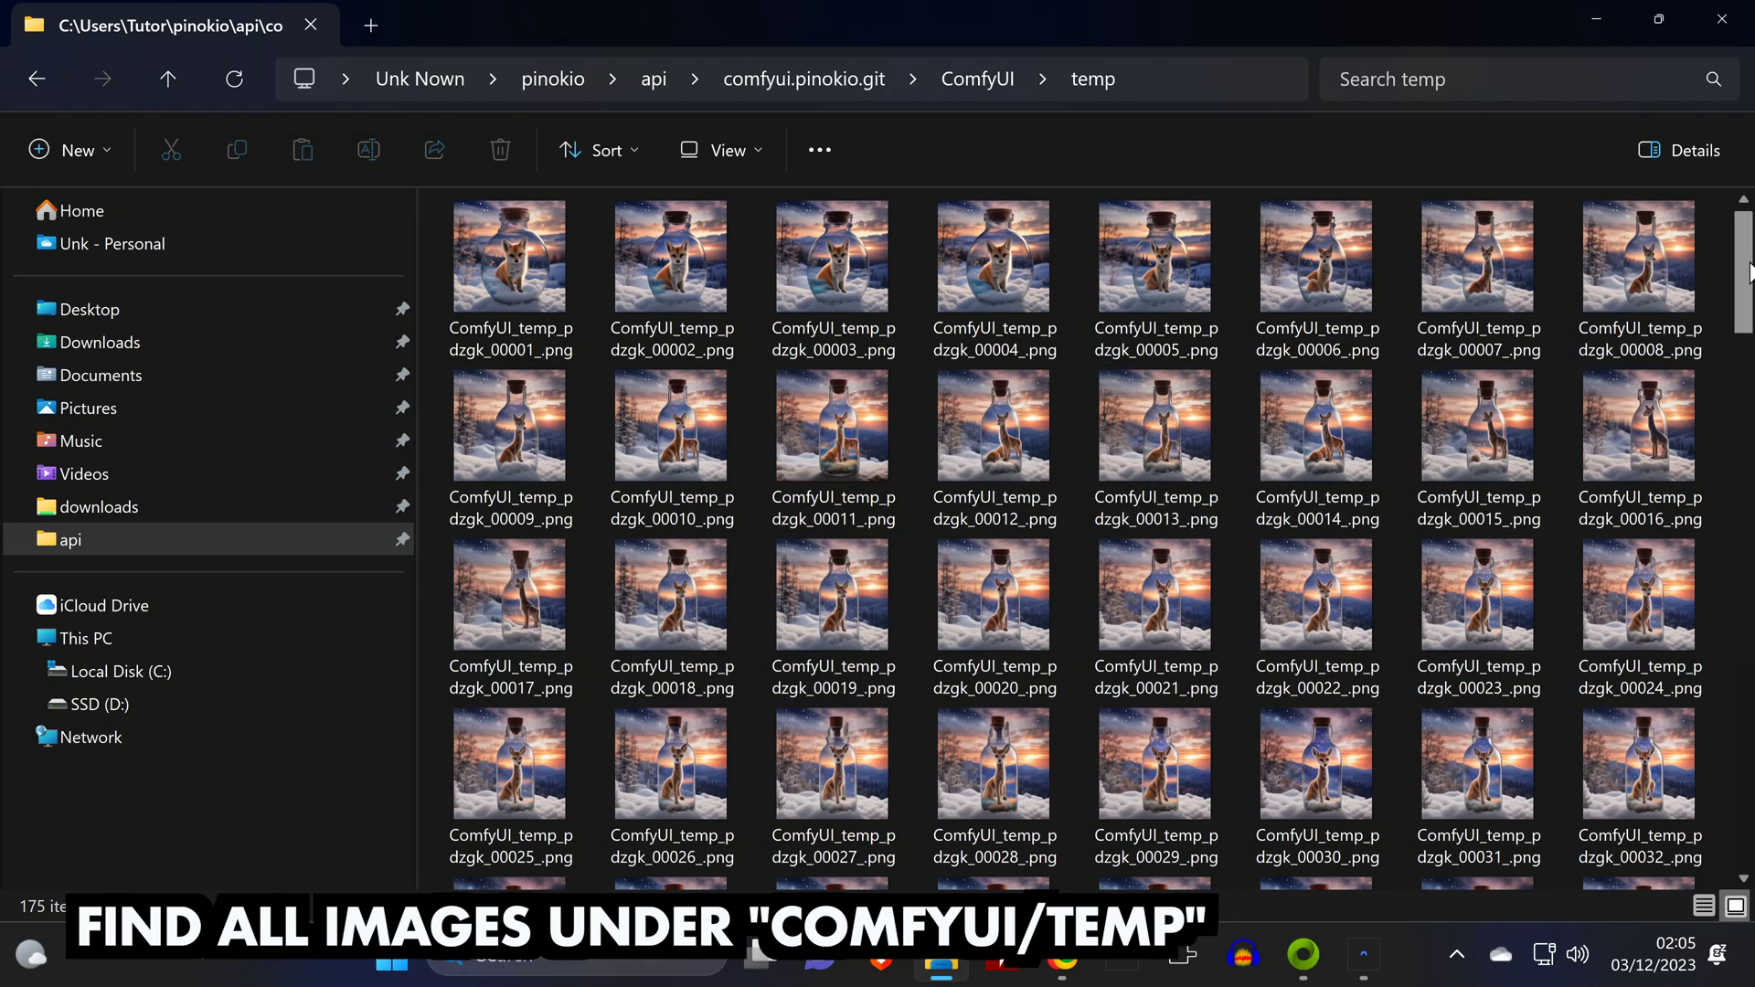